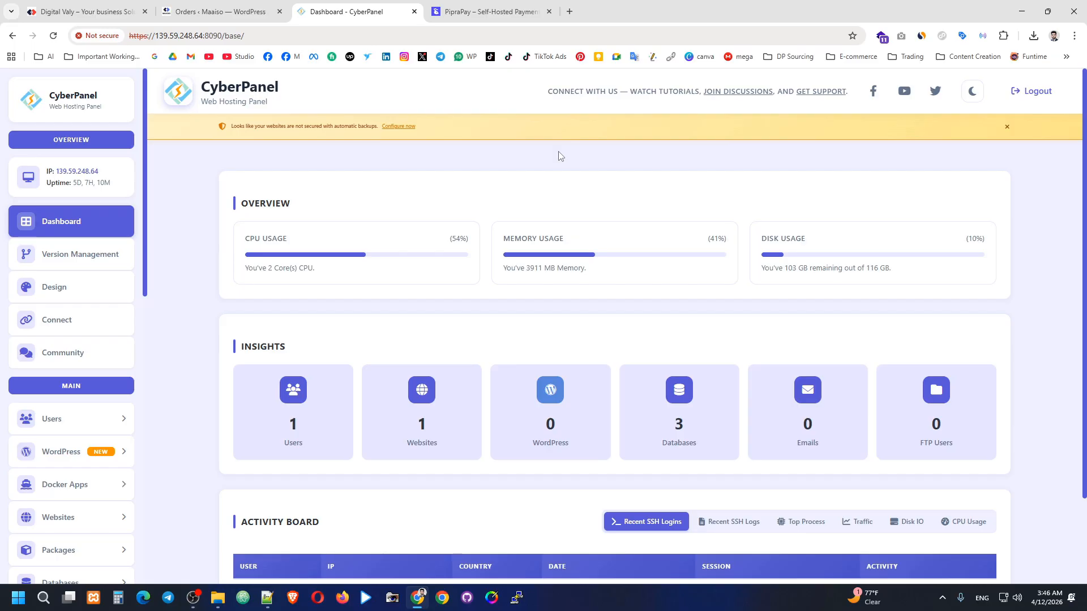
Close the Digital Valy tab, keeping the CyberPanel dashboard tab open.
{"action": "left_click", "coordinate": [145, 11]}
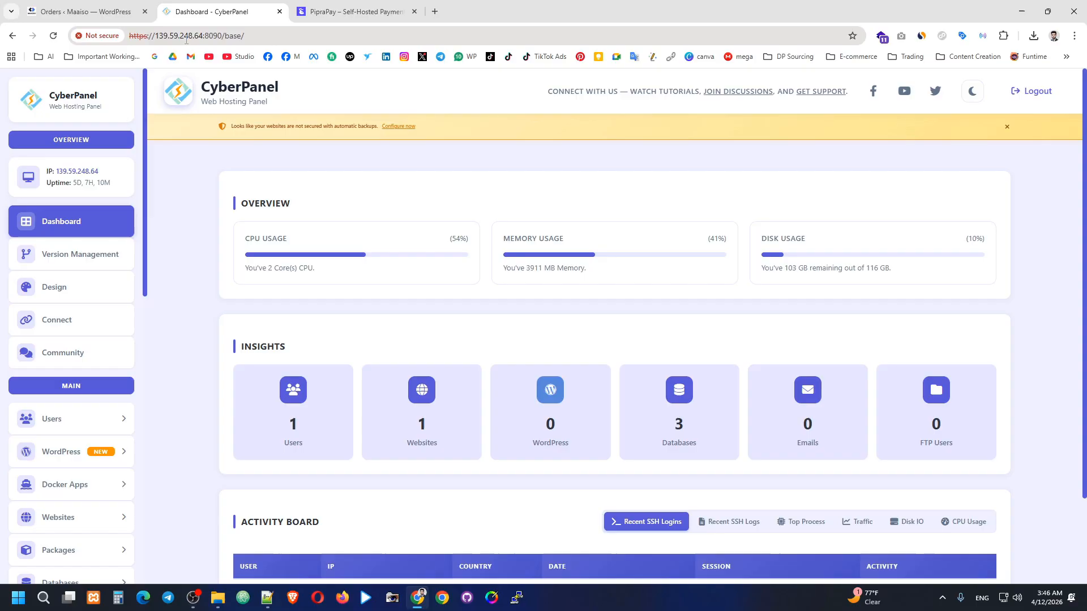
Open the PipraPay Download page in a new tab and follow View on GitHub.
{"action": "left_click", "coordinate": [435, 11]}
{"action": "left_click", "coordinate": [362, 6]}
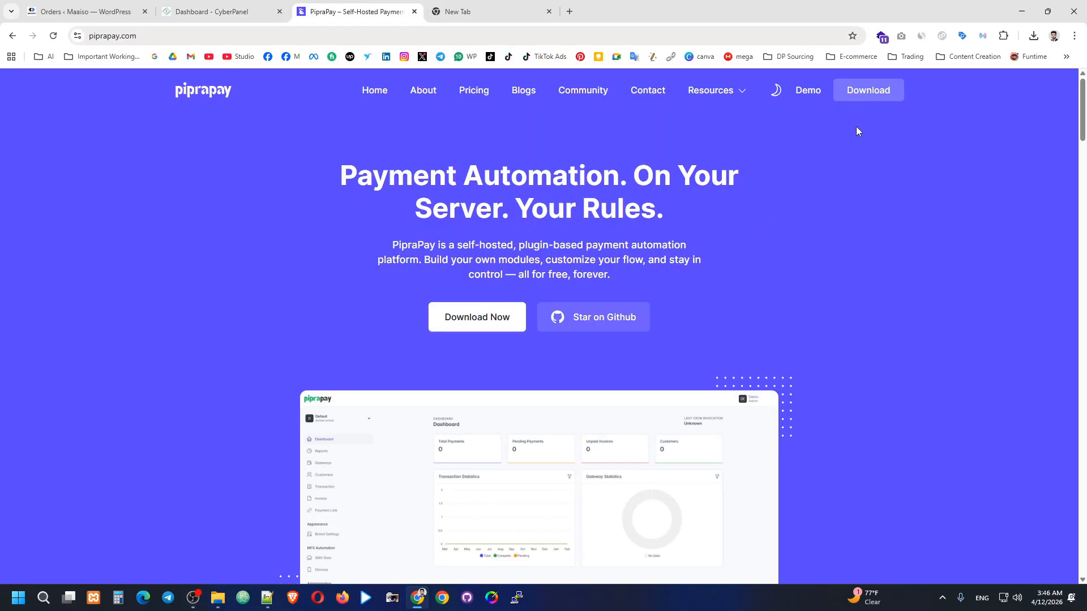
{"action": "right_click", "coordinate": [867, 92]}
{"action": "left_click", "coordinate": [884, 102]}
{"action": "left_click", "coordinate": [487, 11]}
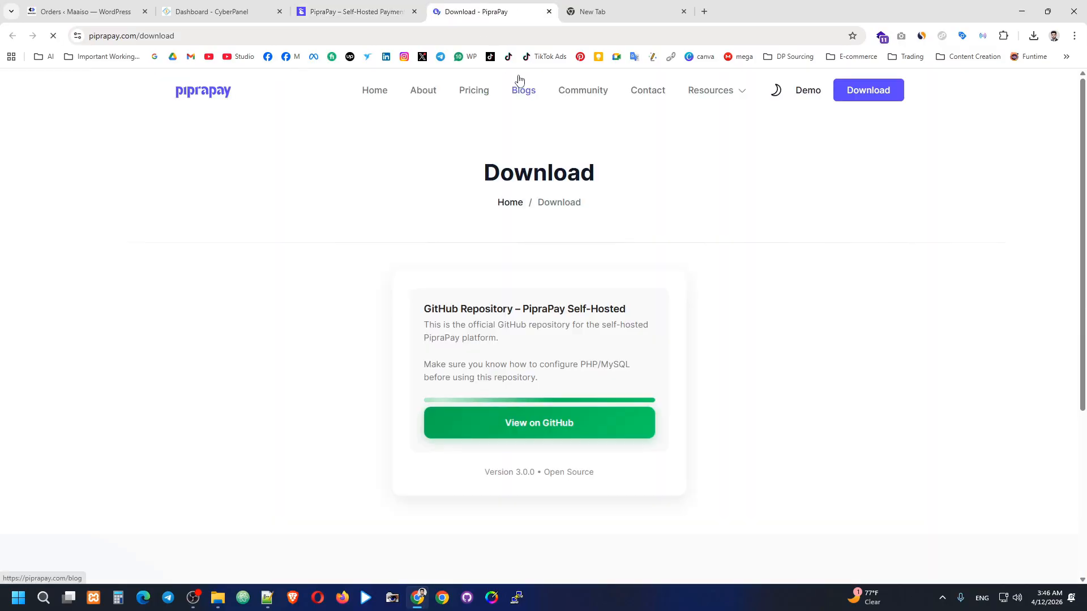
{"action": "left_click", "coordinate": [362, 10]}
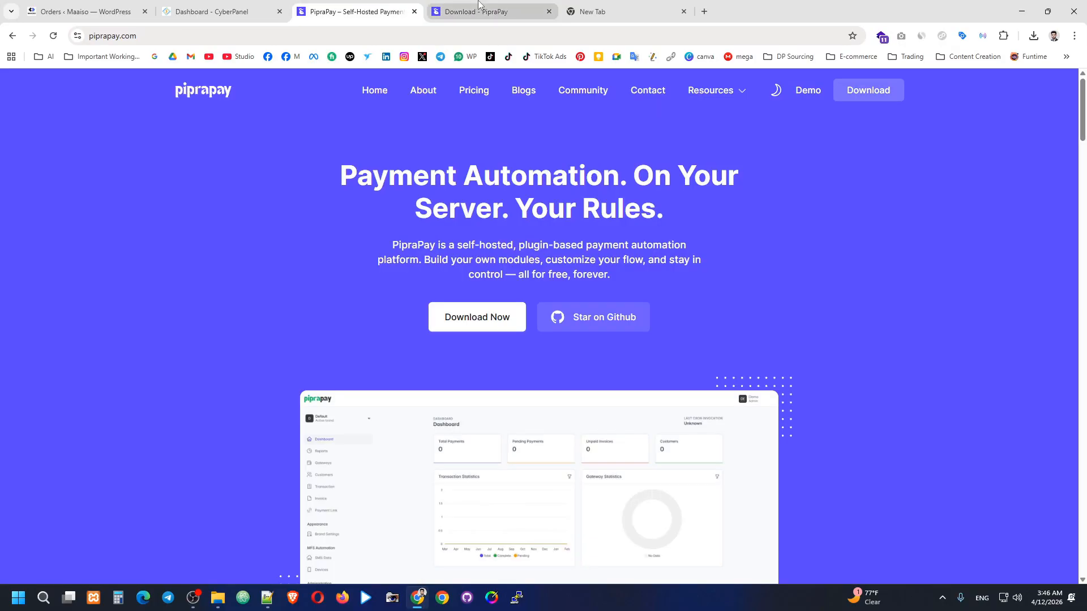
{"action": "left_click", "coordinate": [479, 3]}
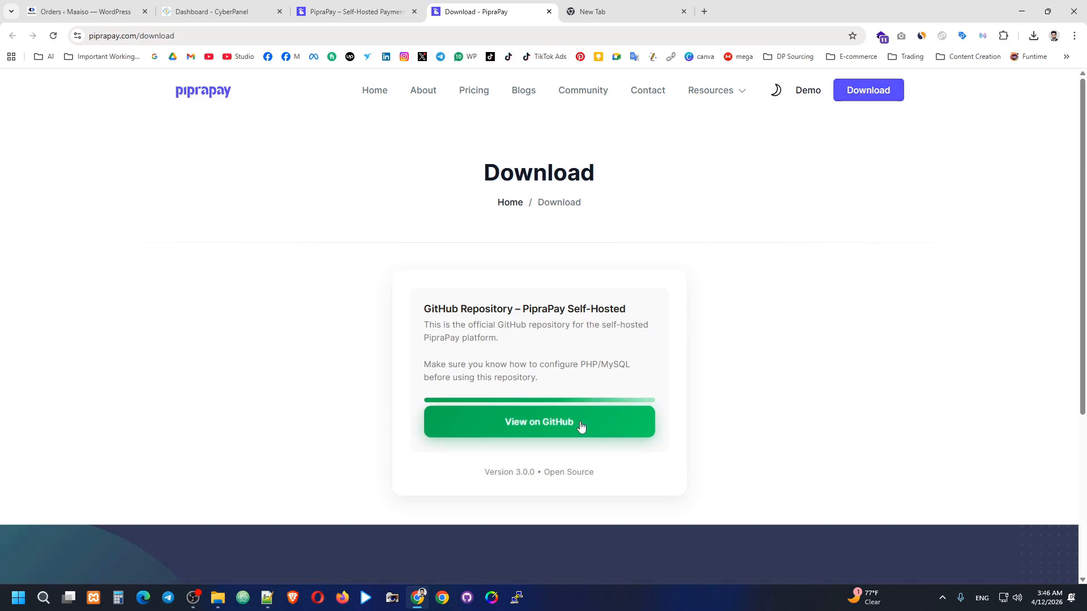
{"action": "left_click", "coordinate": [581, 425]}
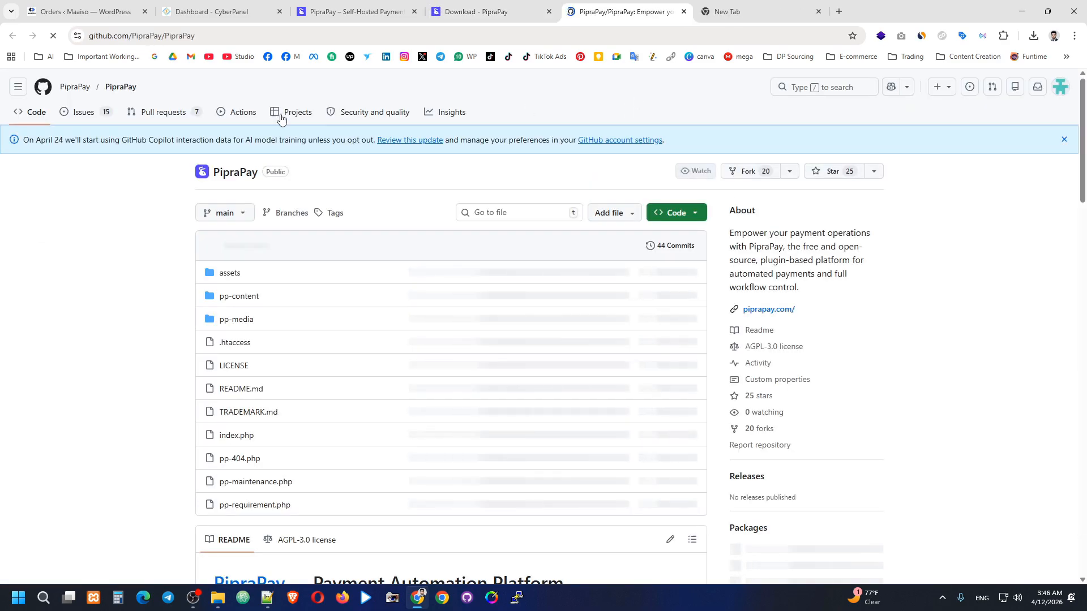
Scroll through the PipraPay repository README on GitHub.
{"action": "double_click", "coordinate": [179, 35]}
{"action": "left_click", "coordinate": [140, 168]}
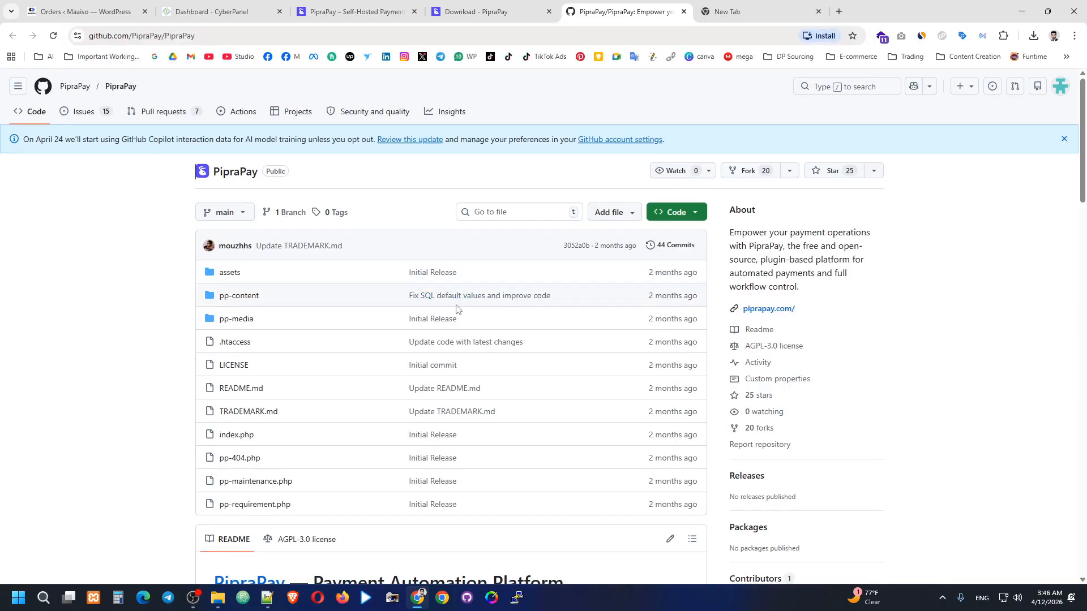
{"action": "scroll", "coordinate": [464, 283], "scroll_direction": "down", "scroll_amount": 10}
{"action": "scroll", "coordinate": [473, 271], "scroll_direction": "down", "scroll_amount": 4}
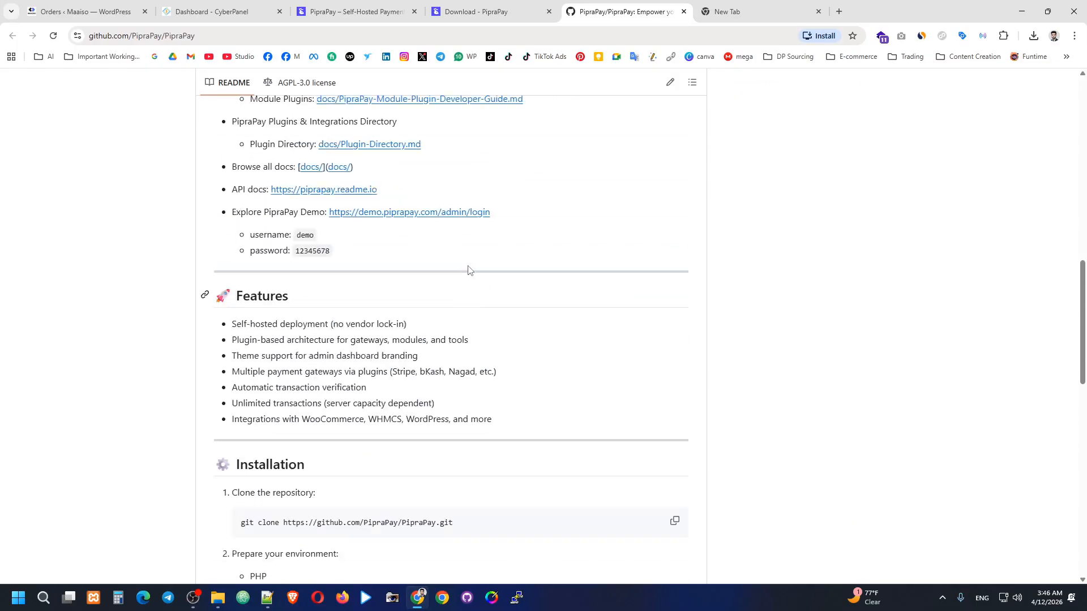
{"action": "scroll", "coordinate": [468, 270], "scroll_direction": "up", "scroll_amount": 2}
{"action": "middle_click", "coordinate": [469, 253]}
{"action": "scroll", "coordinate": [549, 281], "scroll_direction": "up", "scroll_amount": 15}
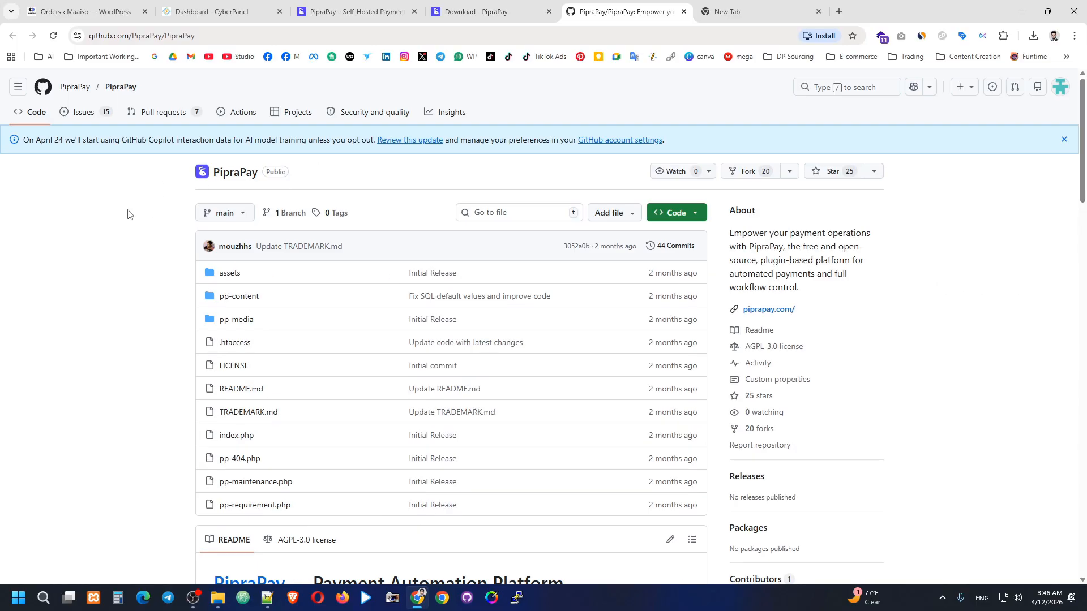
From the PipraPay organisation page, open the PipraPay-V2 repository in a new tab.
{"action": "left_click", "coordinate": [76, 89]}
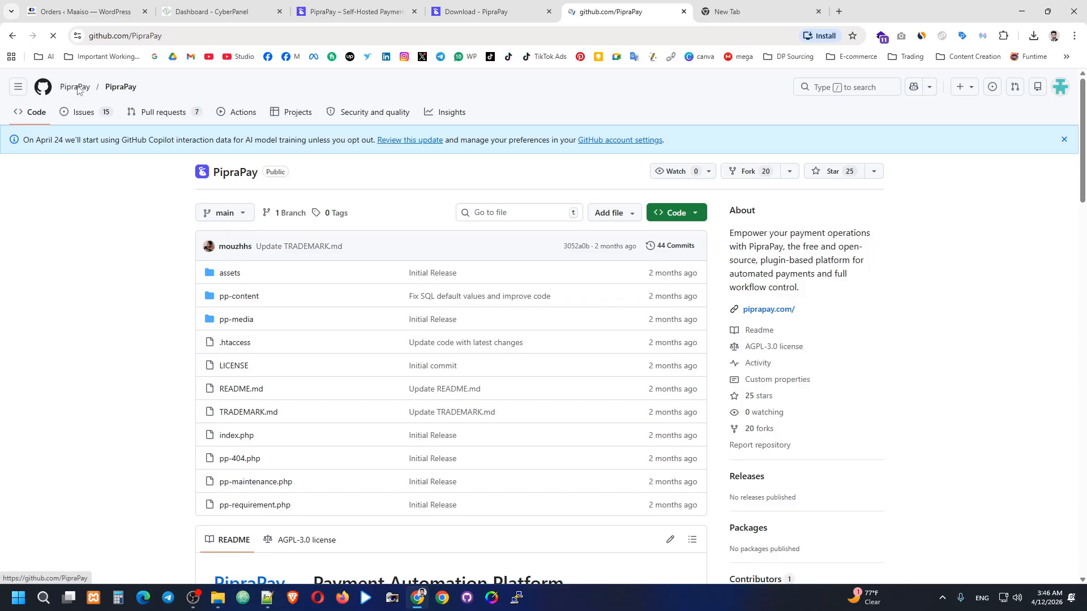
{"action": "scroll", "coordinate": [509, 307], "scroll_direction": "down", "scroll_amount": 5}
{"action": "scroll", "coordinate": [509, 307], "scroll_direction": "down", "scroll_amount": 3}
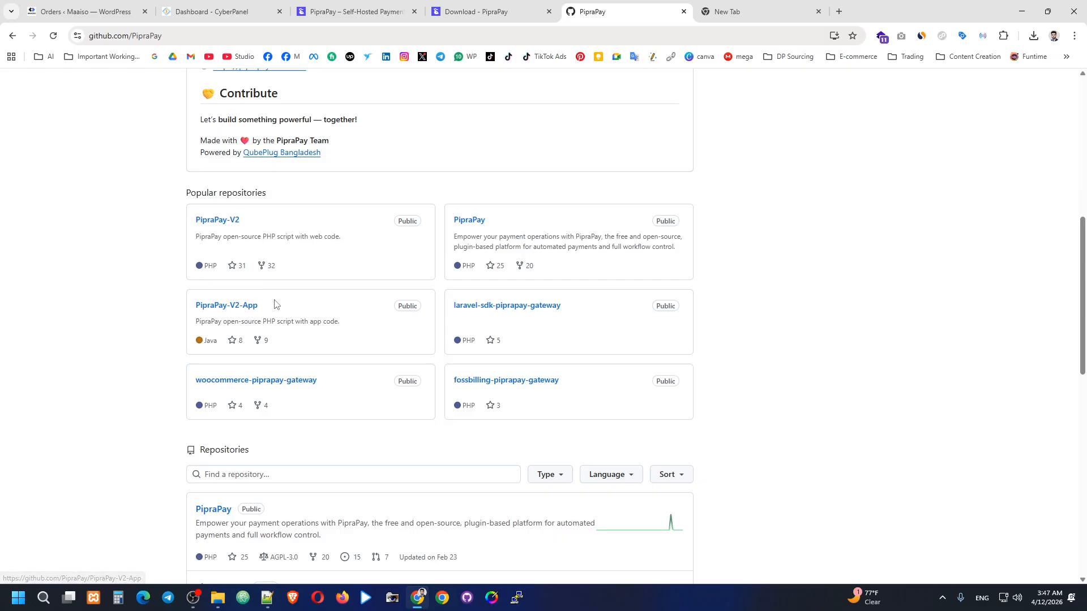
{"action": "right_click", "coordinate": [222, 223]}
{"action": "left_click", "coordinate": [256, 236]}
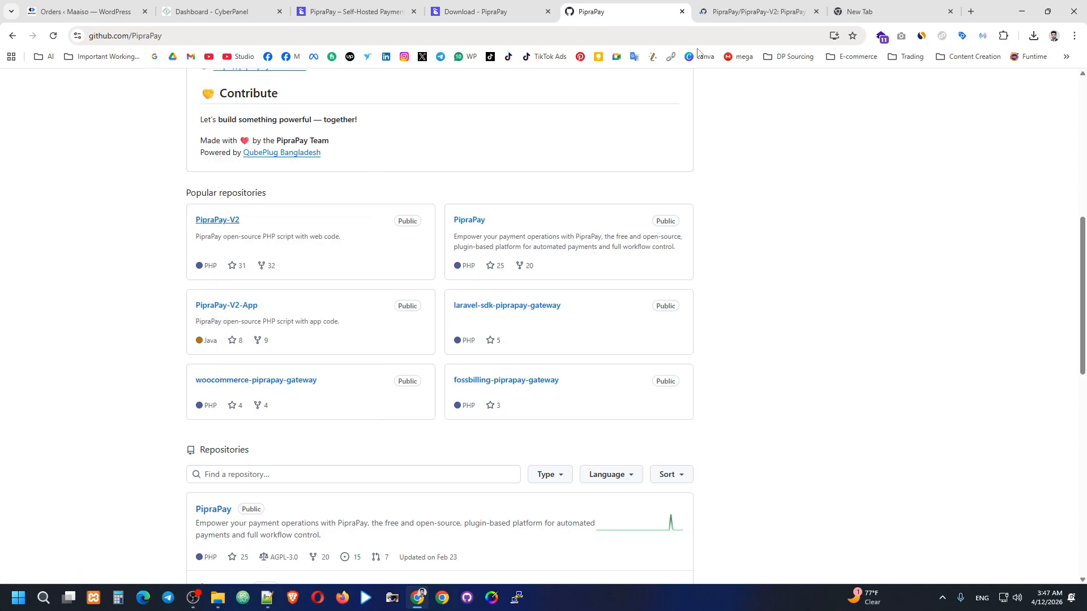
{"action": "left_click", "coordinate": [738, 11]}
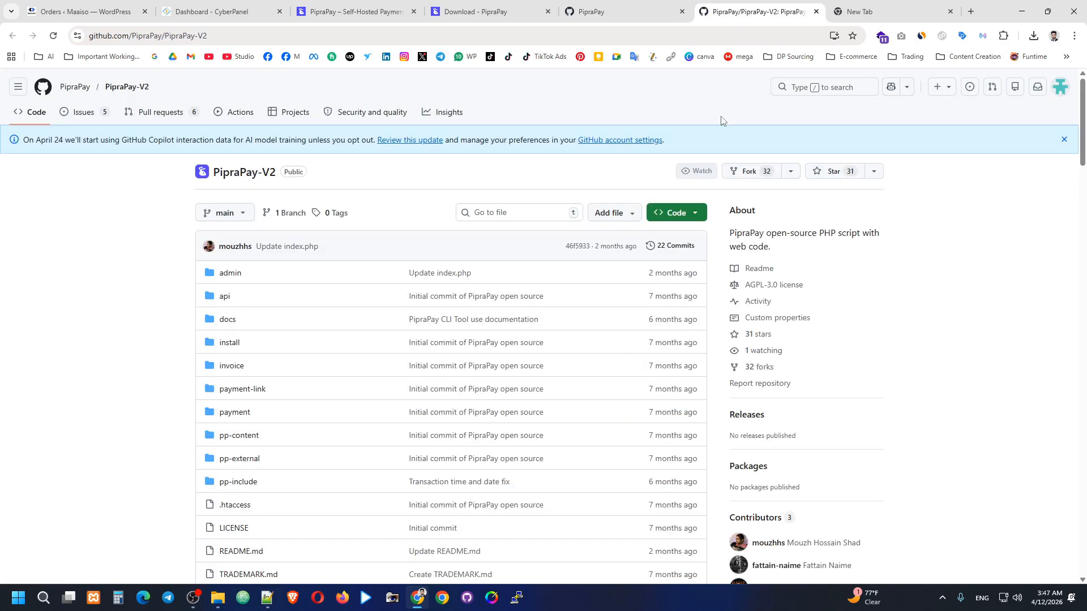
Download PipraPay-V2 as a ZIP with IDM into the F:\Pipra pay folder.
{"action": "left_click", "coordinate": [679, 215]}
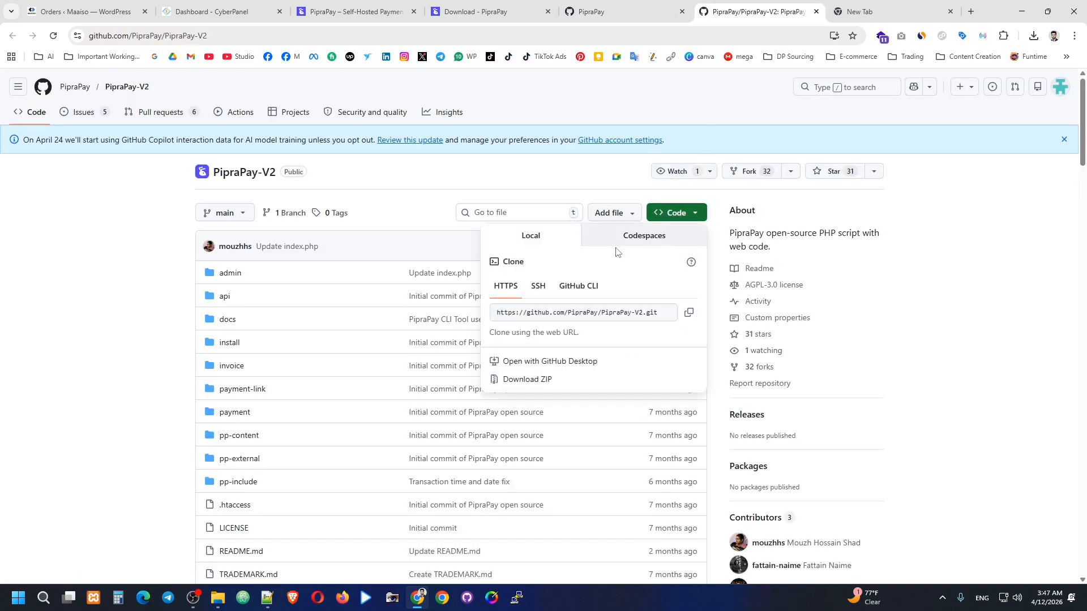
{"action": "left_click", "coordinate": [528, 380]}
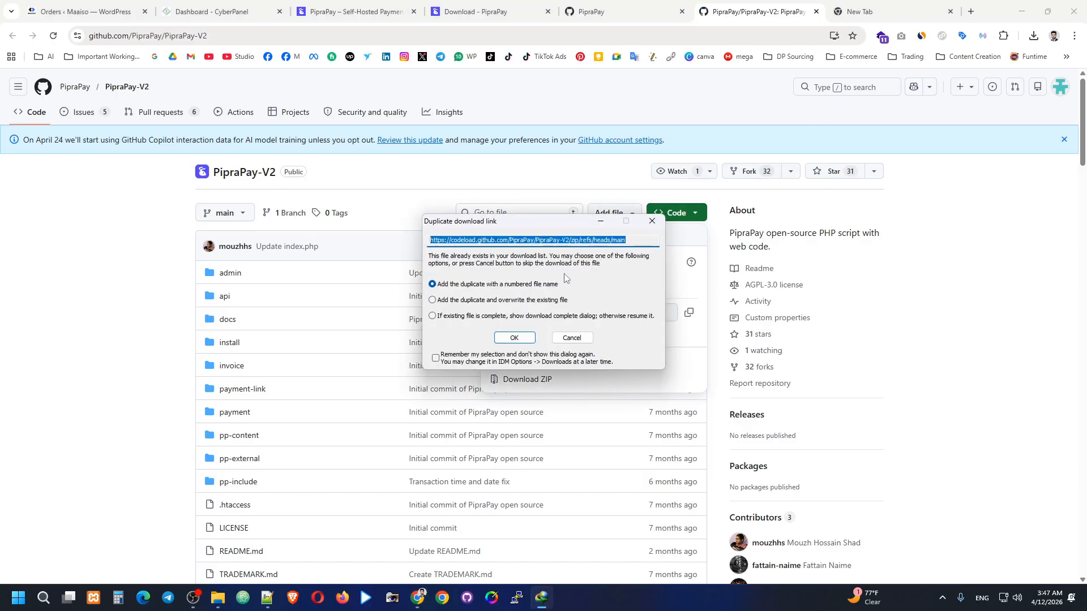
{"action": "left_click", "coordinate": [521, 338]}
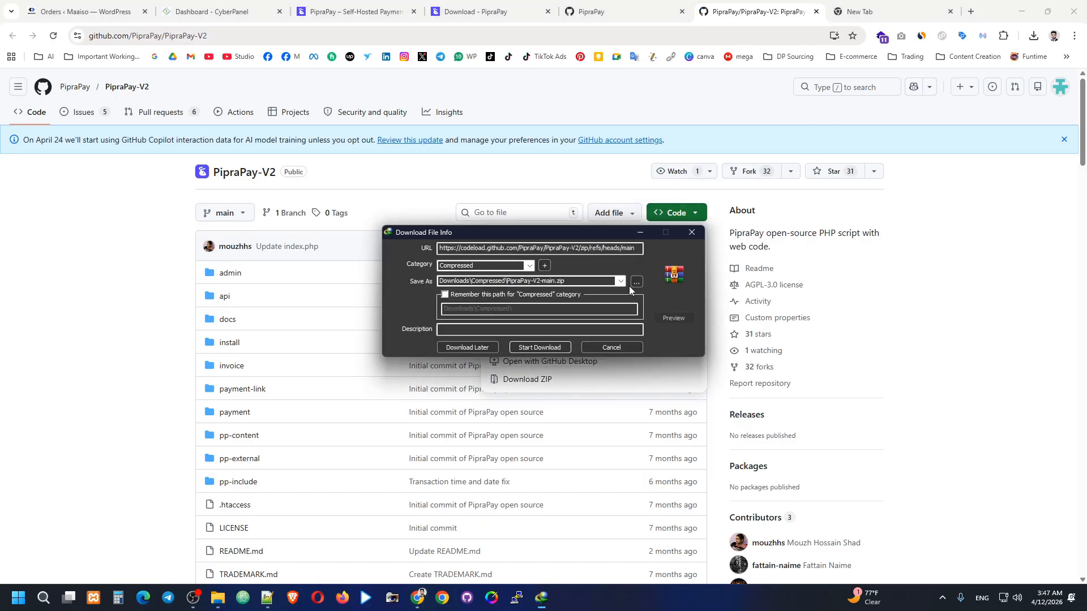
{"action": "left_click", "coordinate": [636, 281]}
{"action": "scroll", "coordinate": [408, 316], "scroll_direction": "down", "scroll_amount": 5}
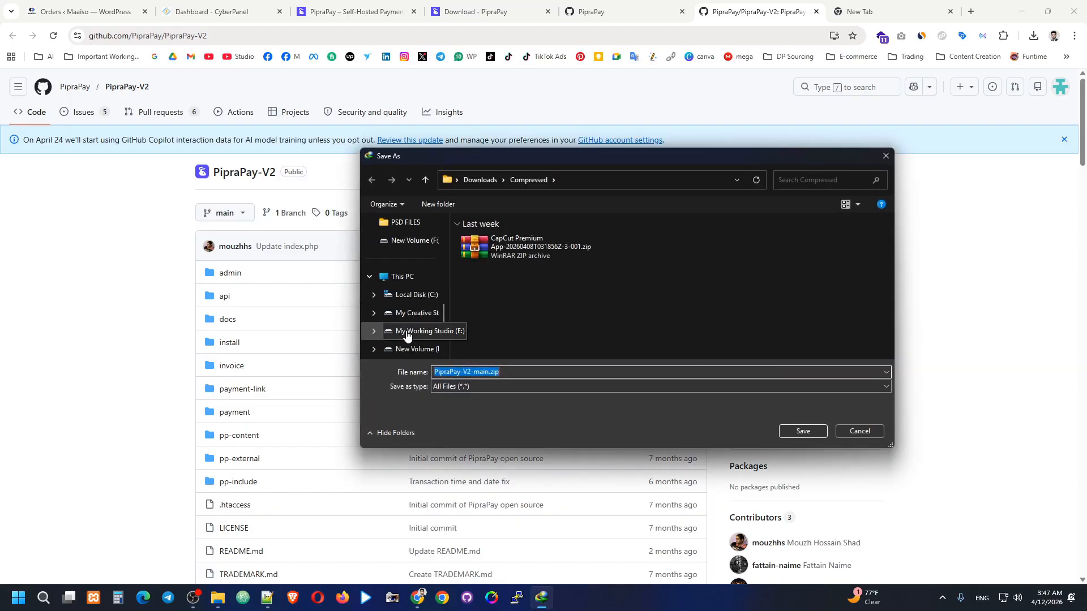
{"action": "left_click", "coordinate": [416, 313]}
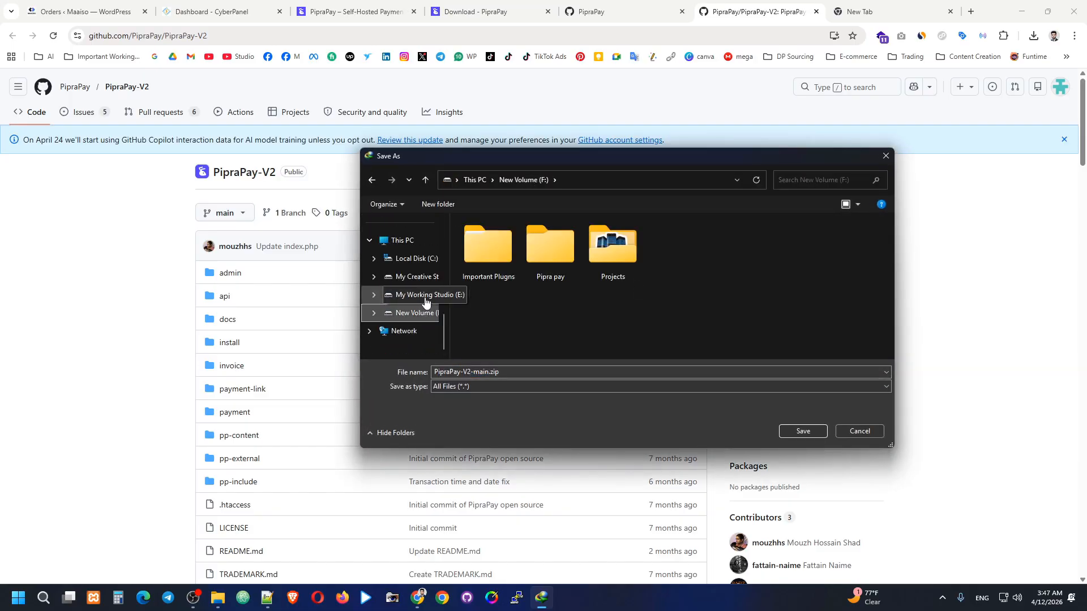
{"action": "double_click", "coordinate": [543, 262]}
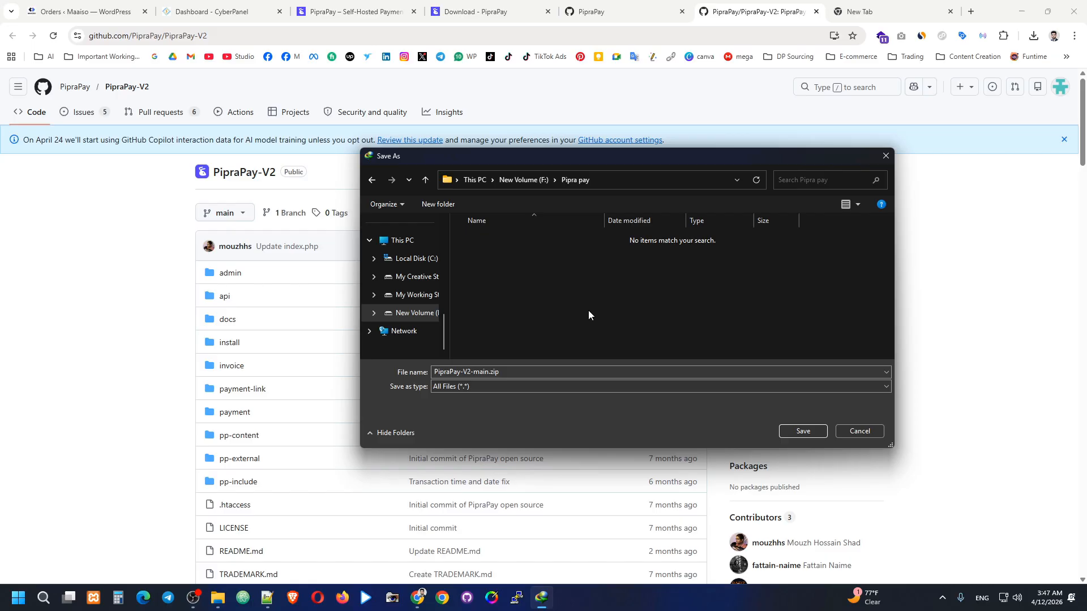
{"action": "left_click", "coordinate": [803, 431]}
{"action": "left_click", "coordinate": [540, 346]}
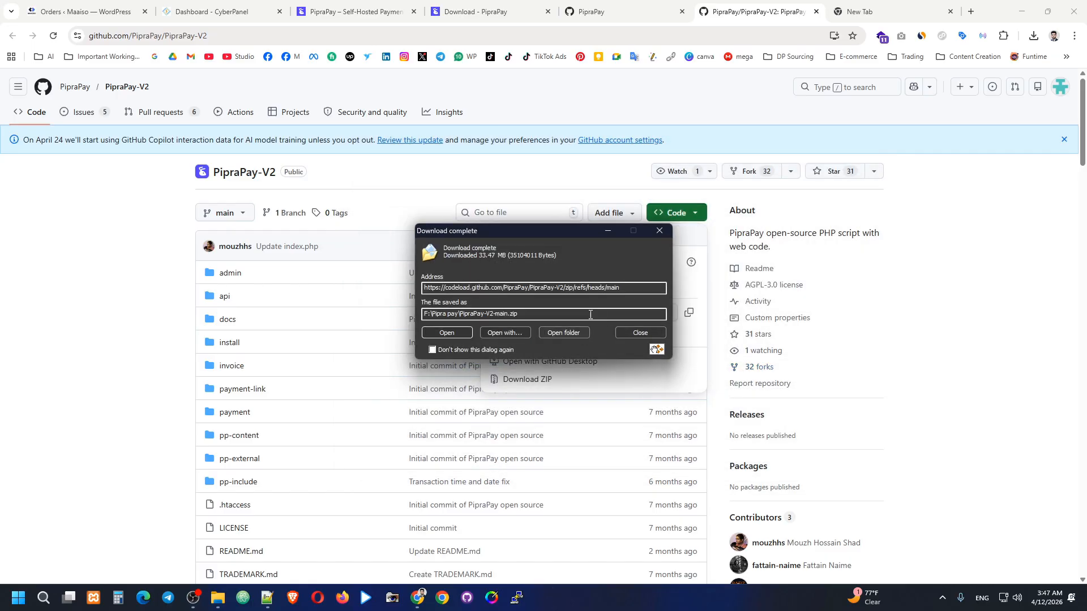
Extract PipraPay-V2-main.zip and open the nested PipraPay-V2-main folder.
{"action": "left_click", "coordinate": [569, 331]}
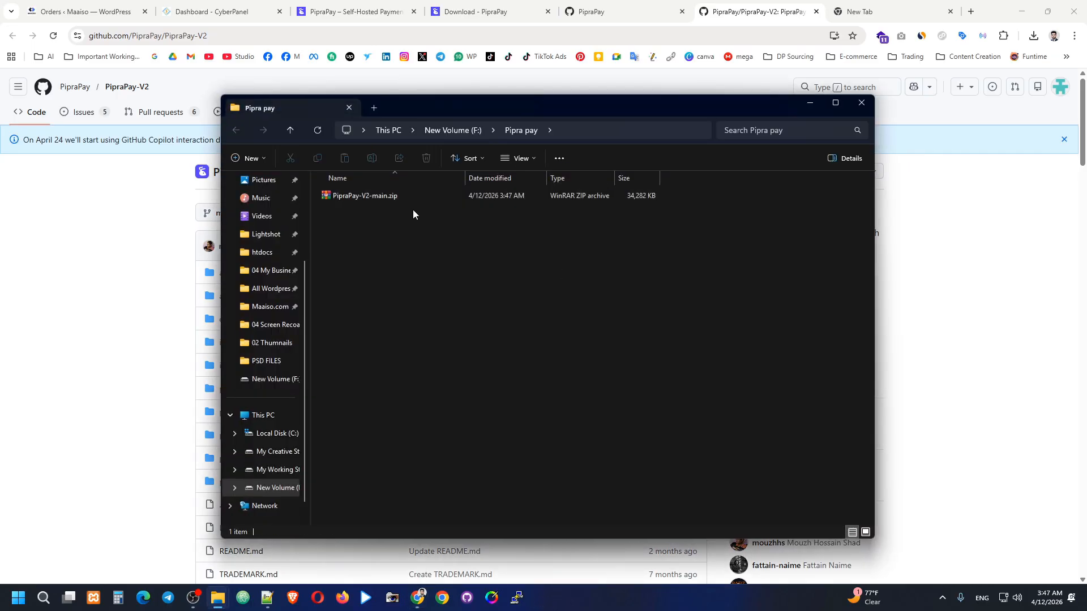
{"action": "left_click", "coordinate": [415, 197]}
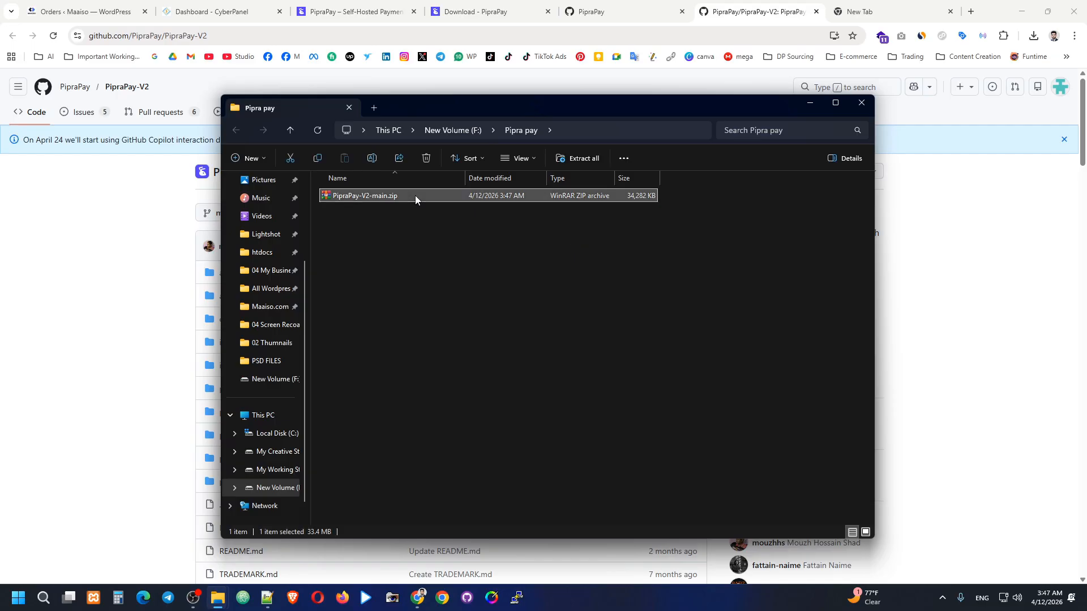
{"action": "right_click", "coordinate": [415, 195]}
{"action": "mouse_move", "coordinate": [510, 433]}
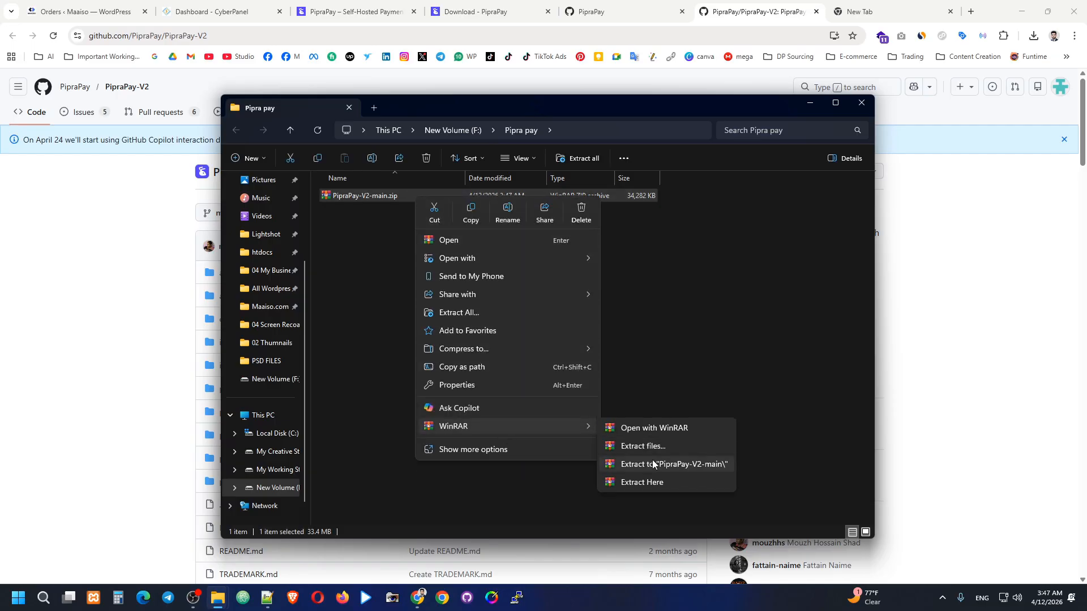
{"action": "left_click", "coordinate": [654, 464]}
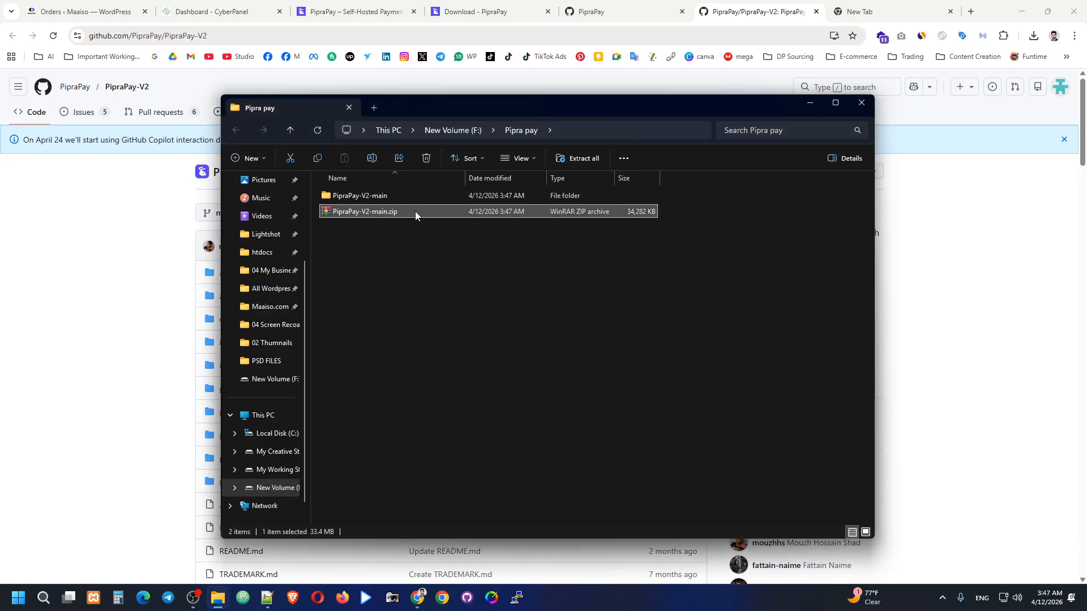
{"action": "left_click", "coordinate": [409, 224]}
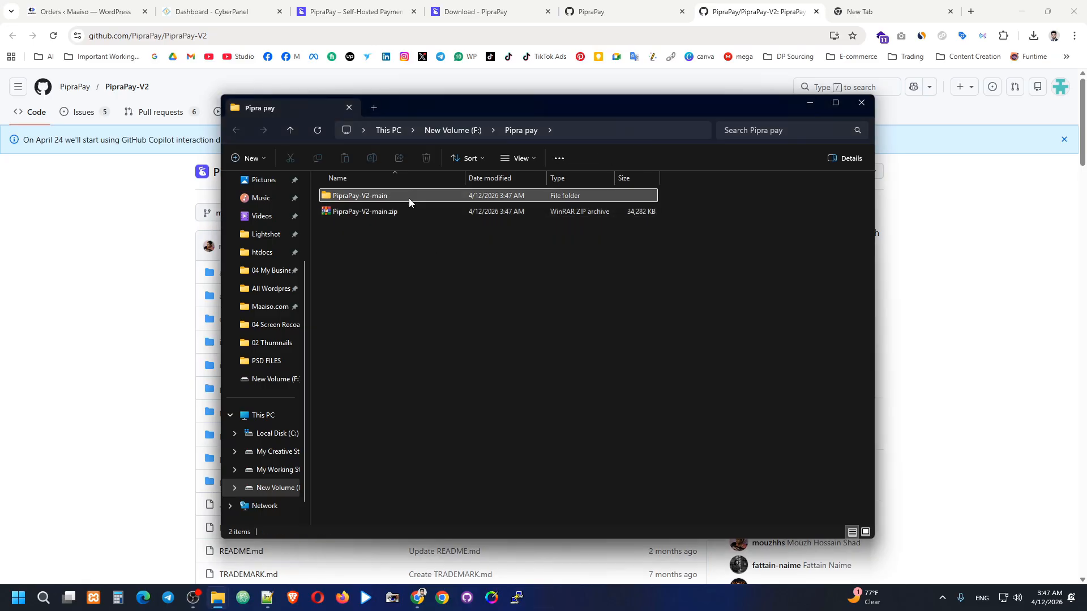
{"action": "double_click", "coordinate": [409, 198]}
{"action": "double_click", "coordinate": [407, 198]}
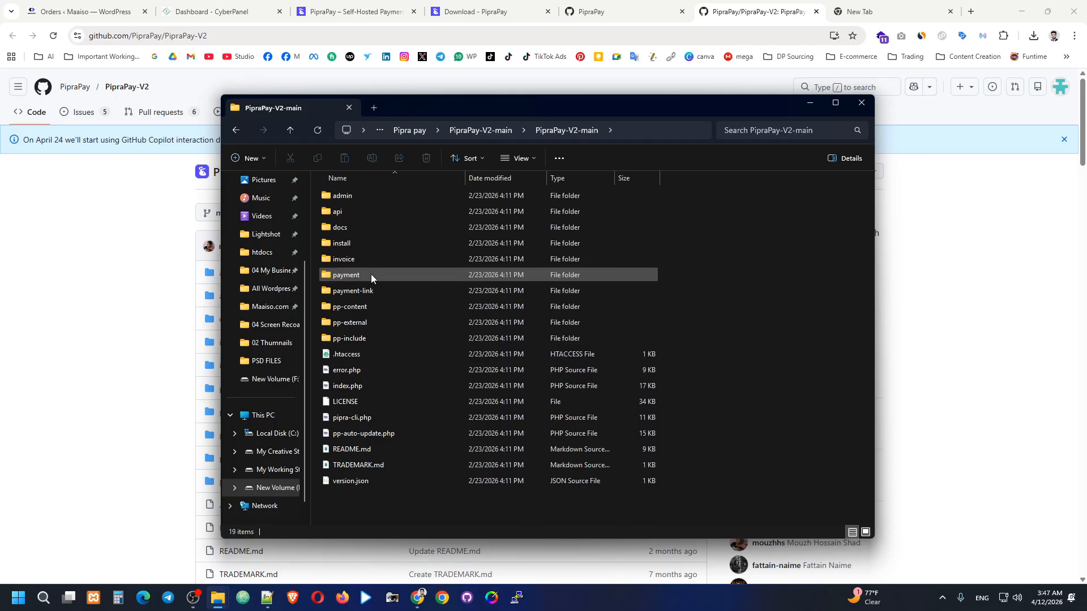
Look into the install, admin and api folders, then open docs\apps containing piprapay-tool.apk.
{"action": "double_click", "coordinate": [367, 243]}
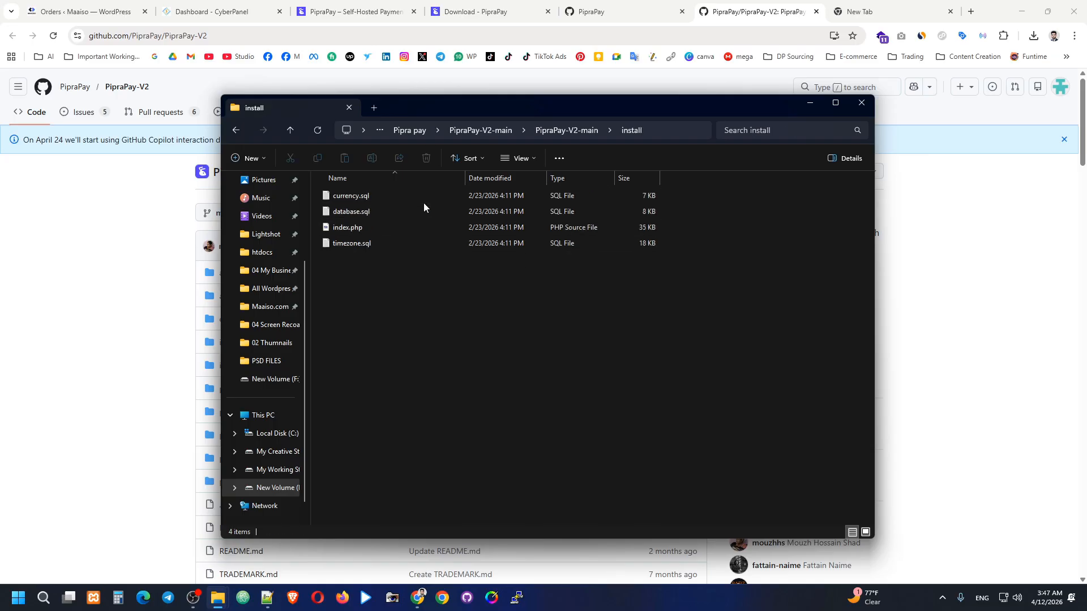
{"action": "key", "text": "BackSpace"}
{"action": "double_click", "coordinate": [383, 196]}
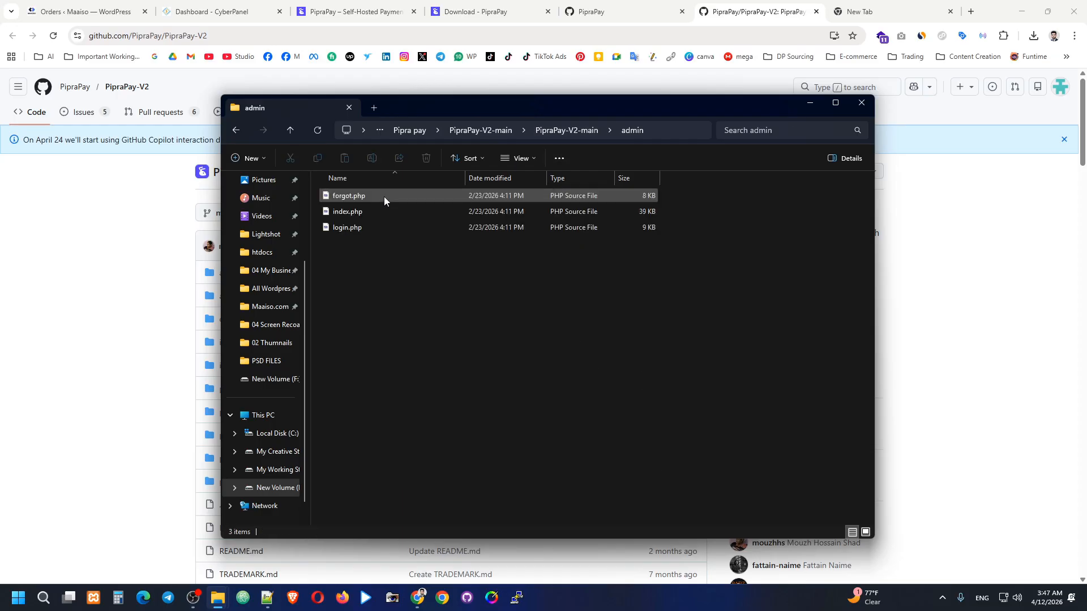
{"action": "left_click", "coordinate": [569, 132]}
{"action": "double_click", "coordinate": [379, 210]}
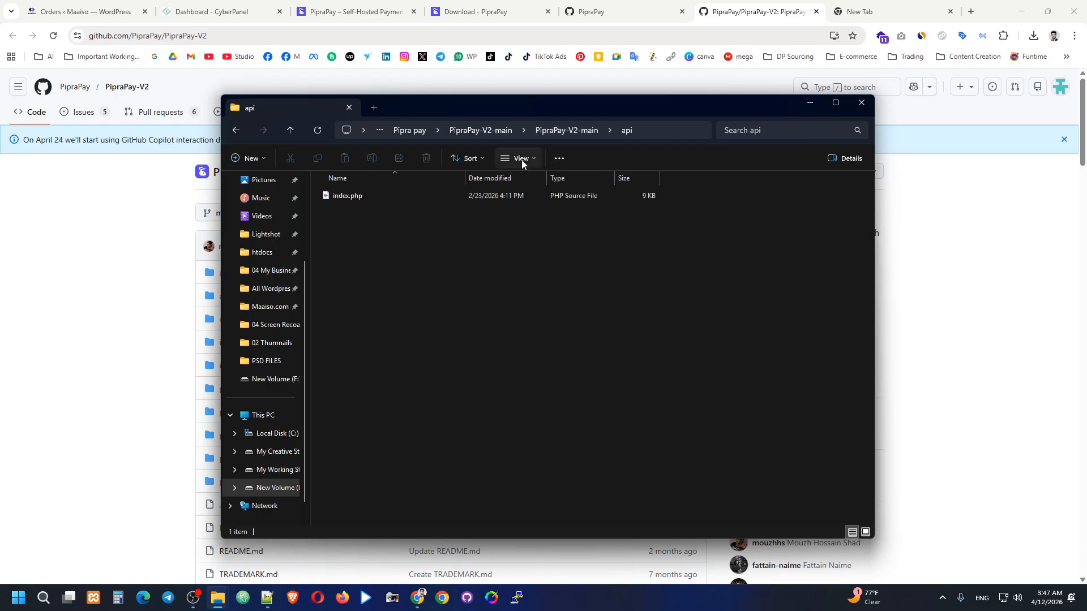
{"action": "left_click", "coordinate": [556, 130]}
{"action": "double_click", "coordinate": [372, 229]}
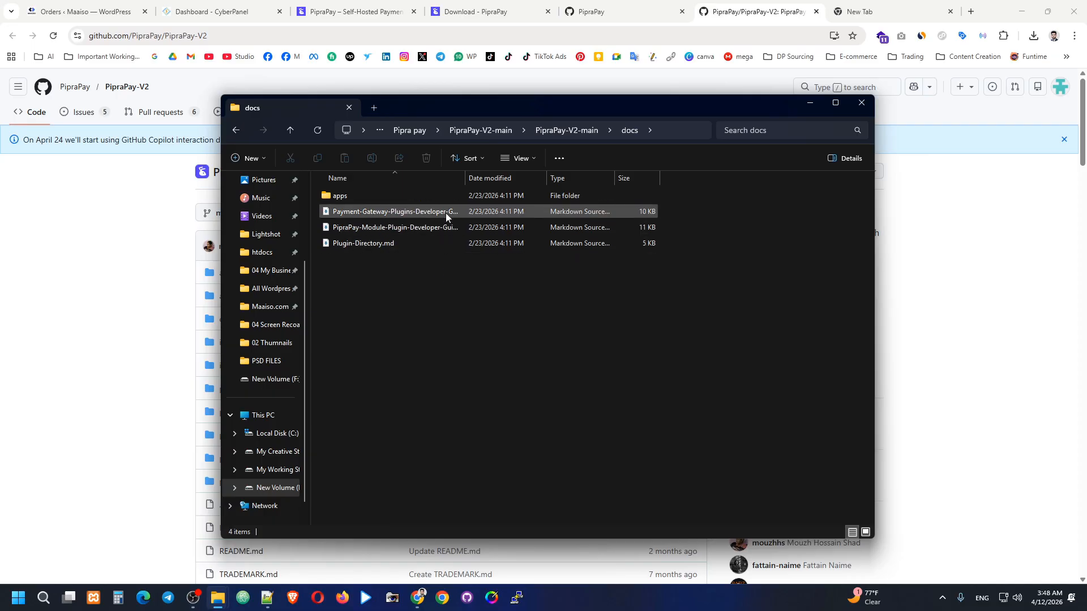
{"action": "double_click", "coordinate": [390, 194]}
{"action": "left_click", "coordinate": [409, 196]}
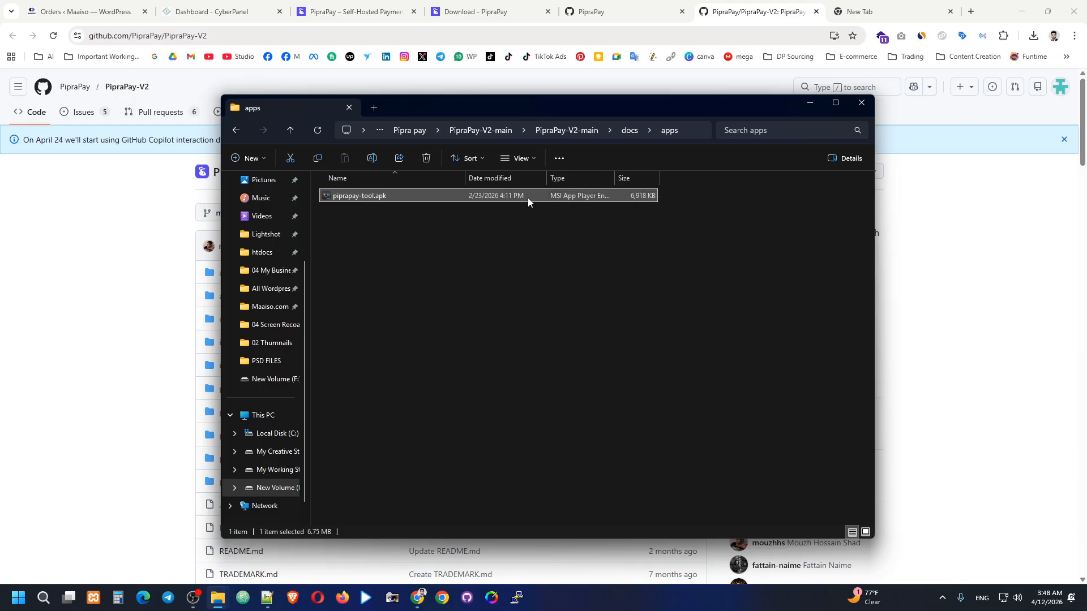
{"action": "left_click_drag", "start_coordinate": [575, 102], "coordinate": [572, 137]}
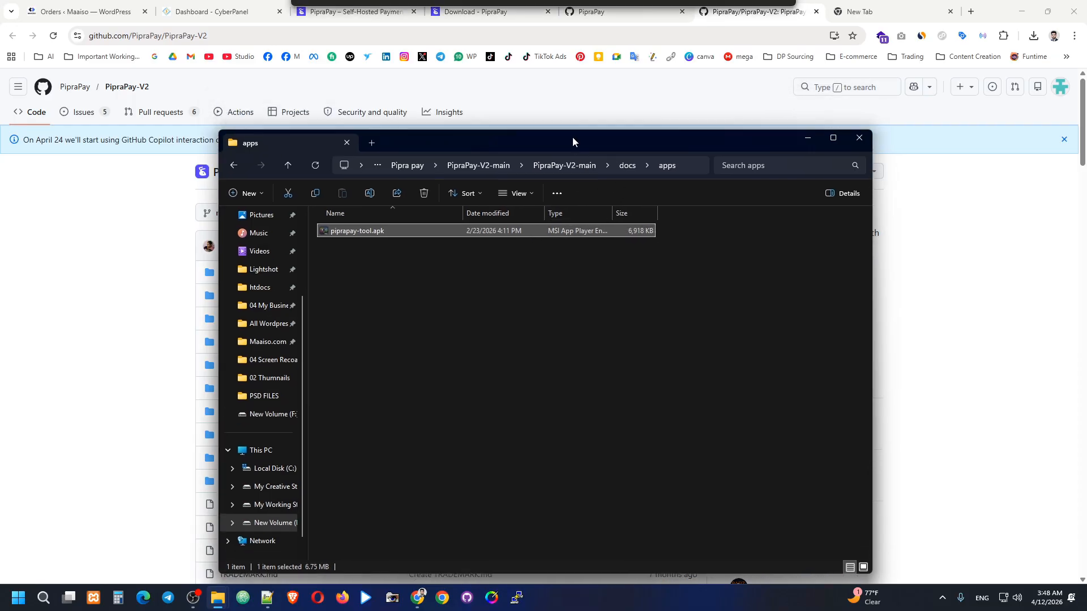
Minimize File Explorer and close the PipraPay home, Download and GitHub tabs.
{"action": "left_click", "coordinate": [807, 138]}
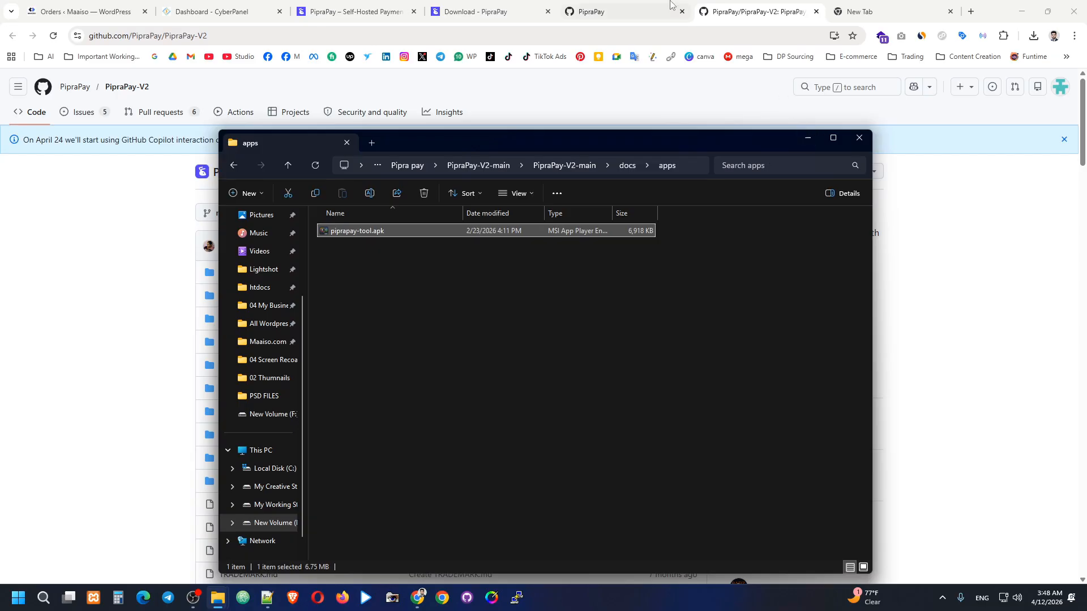
{"action": "left_click", "coordinate": [504, 6]}
{"action": "left_click", "coordinate": [399, 13]}
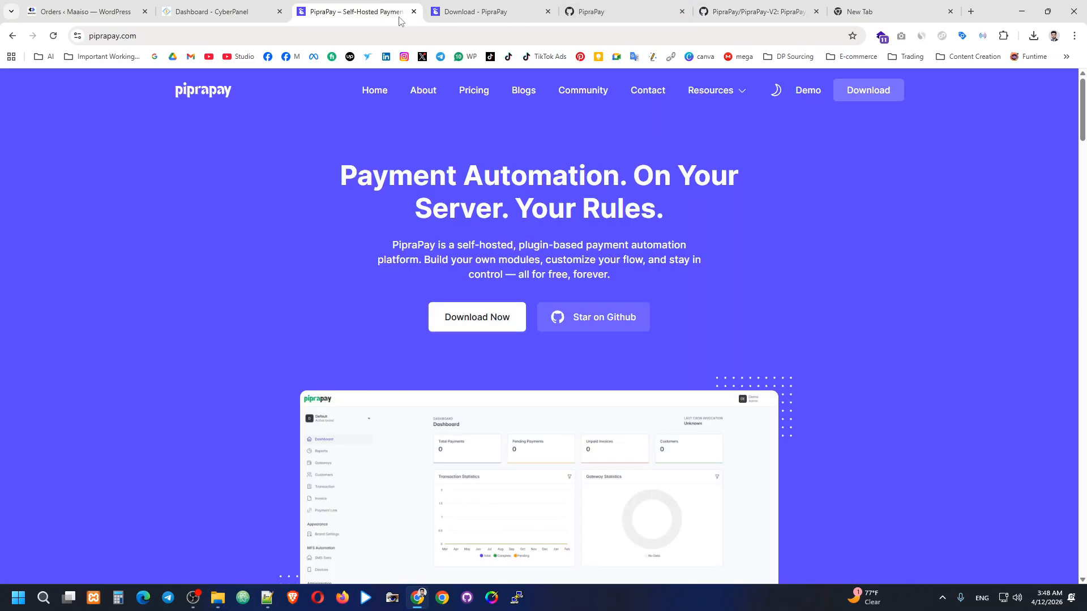
{"action": "left_click", "coordinate": [414, 11]}
{"action": "left_click", "coordinate": [413, 11]}
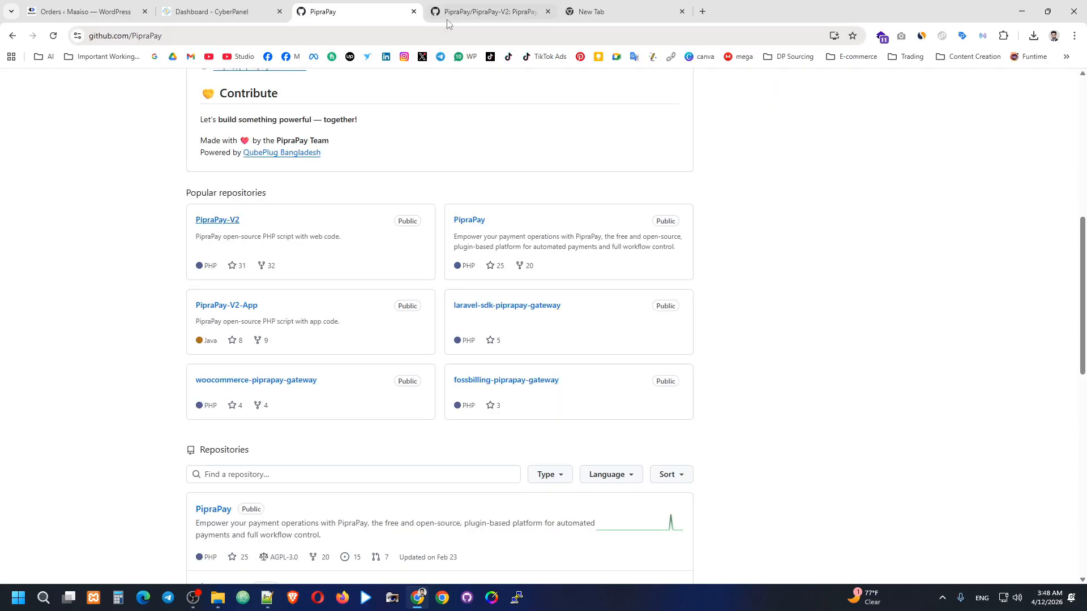
{"action": "left_click", "coordinate": [415, 11]}
Return to the CyberPanel dashboard and expand Websites in the sidebar.
{"action": "left_click", "coordinate": [263, 7]}
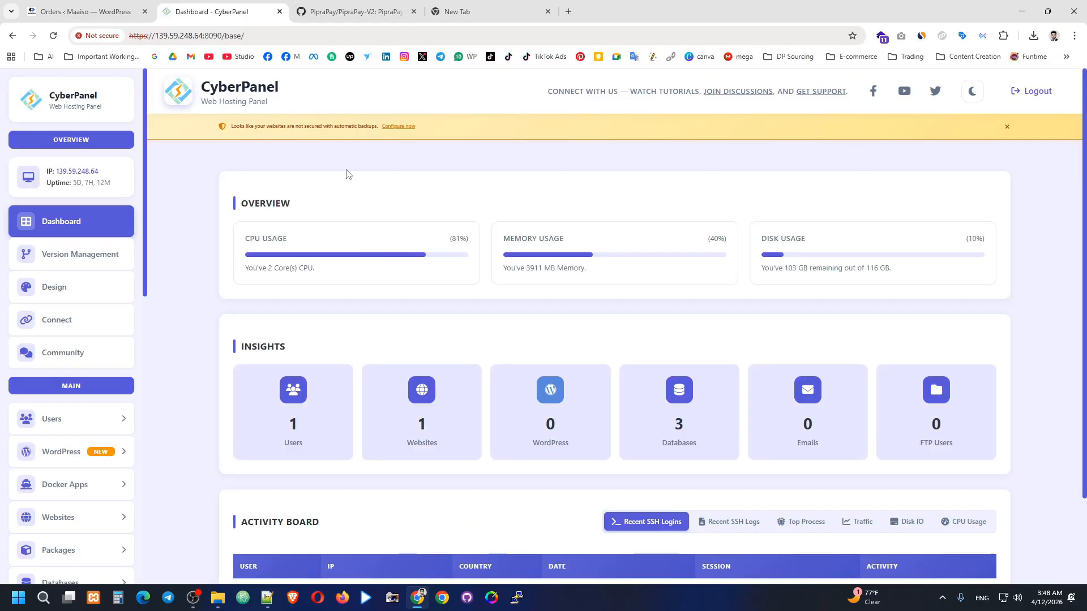
{"action": "scroll", "coordinate": [175, 292], "scroll_direction": "down", "scroll_amount": 2}
{"action": "scroll", "coordinate": [78, 317], "scroll_direction": "down", "scroll_amount": 3}
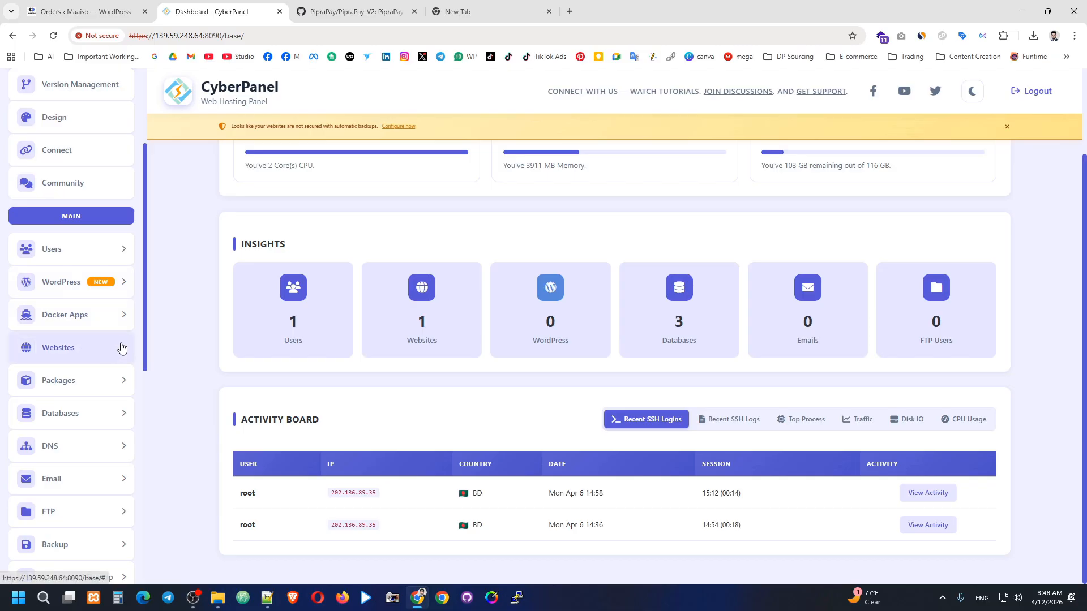
{"action": "left_click", "coordinate": [121, 348]}
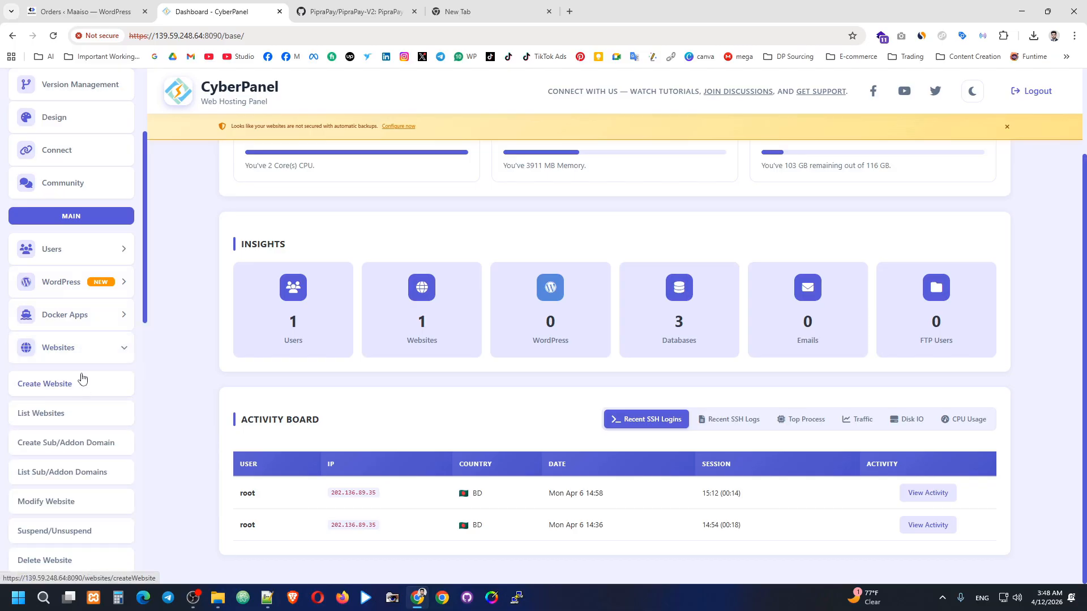
{"action": "scroll", "coordinate": [79, 376], "scroll_direction": "down", "scroll_amount": 2}
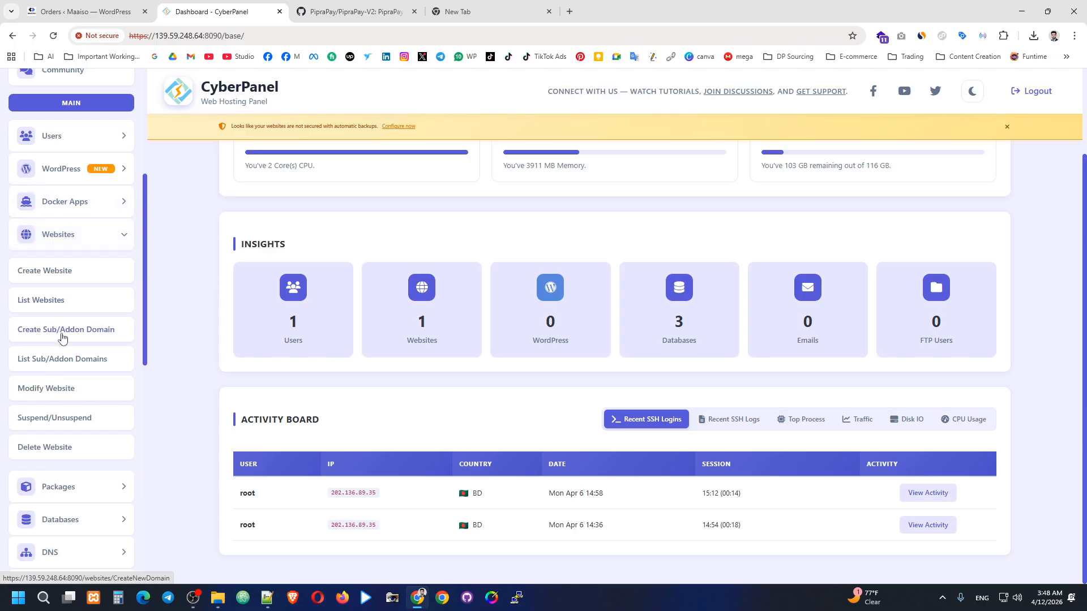
Start a new Sub Domain under the parent website maaiso.com.
{"action": "left_click", "coordinate": [91, 334]}
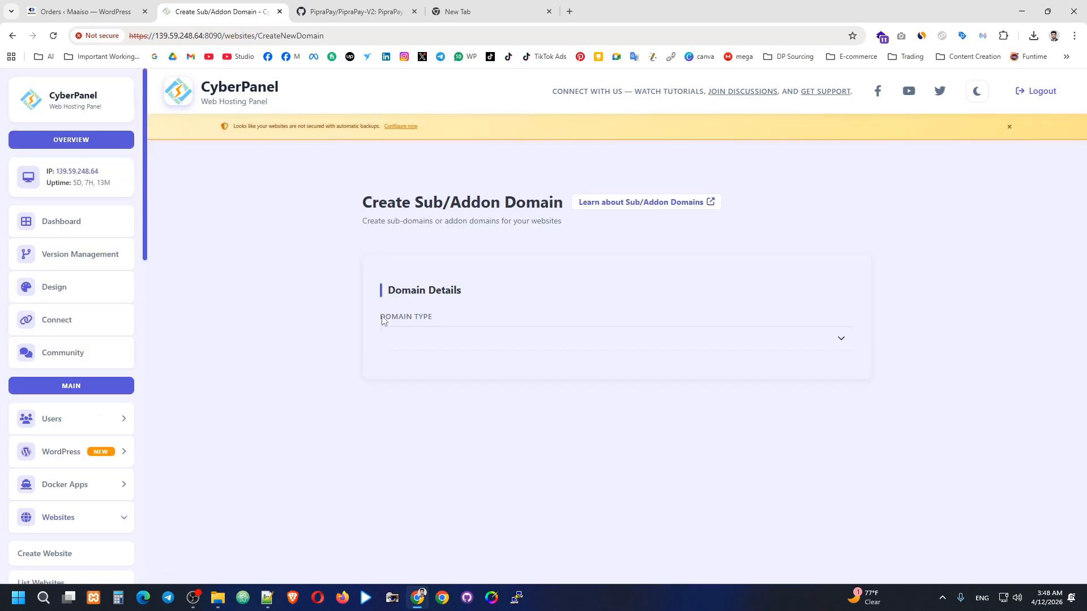
{"action": "left_click", "coordinate": [489, 345]}
{"action": "left_click", "coordinate": [418, 378]}
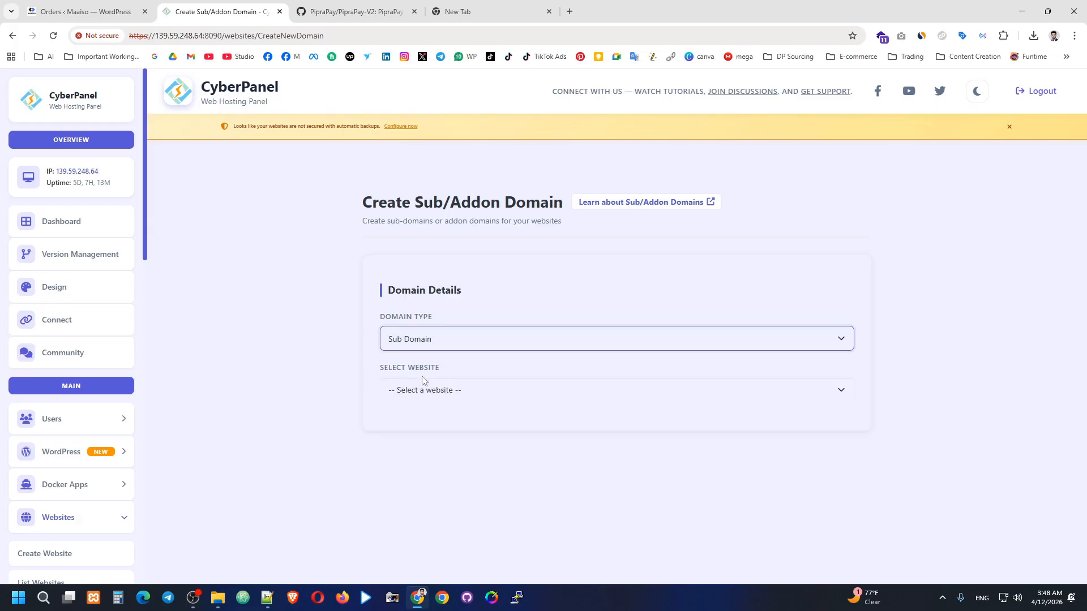
{"action": "left_click", "coordinate": [433, 388]}
{"action": "left_click", "coordinate": [425, 422]}
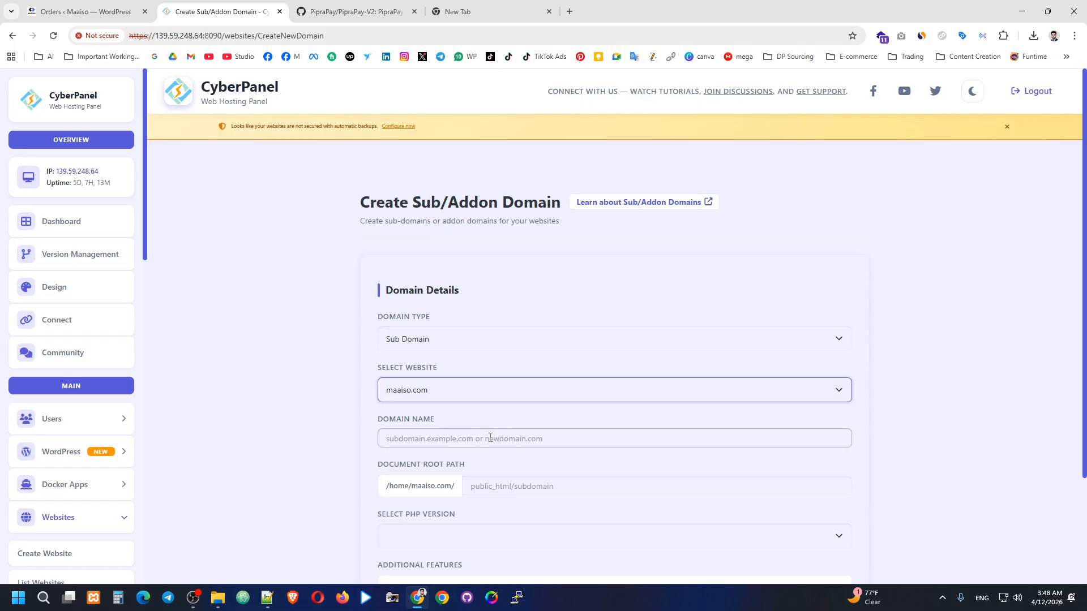
Enter payments.maaiso.com, choose PHP 8.2, and create the domain.
{"action": "left_click", "coordinate": [466, 438]}
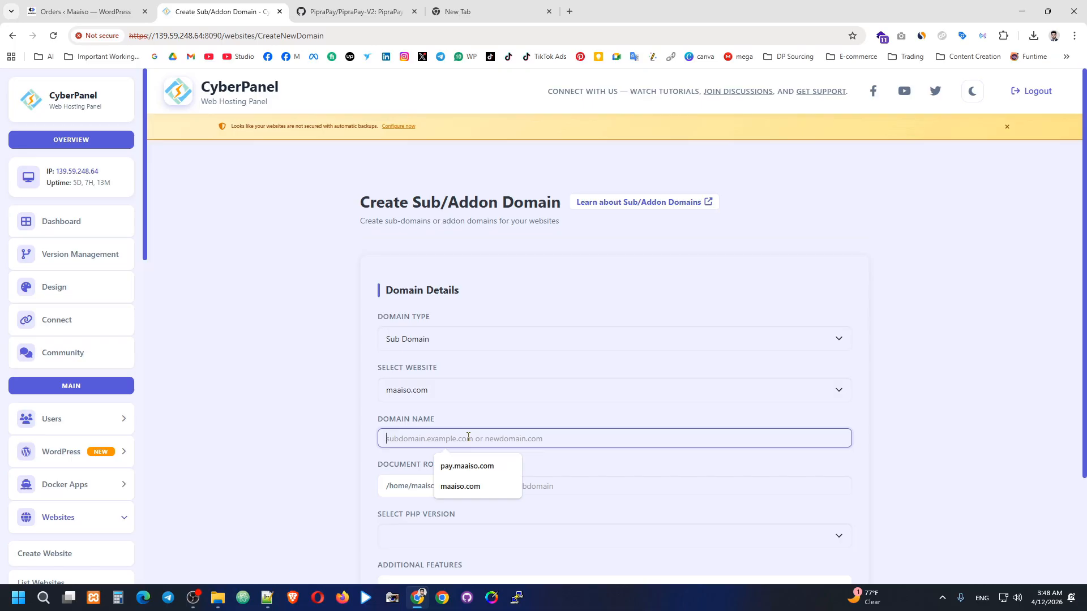
{"action": "type", "text": "pay"}
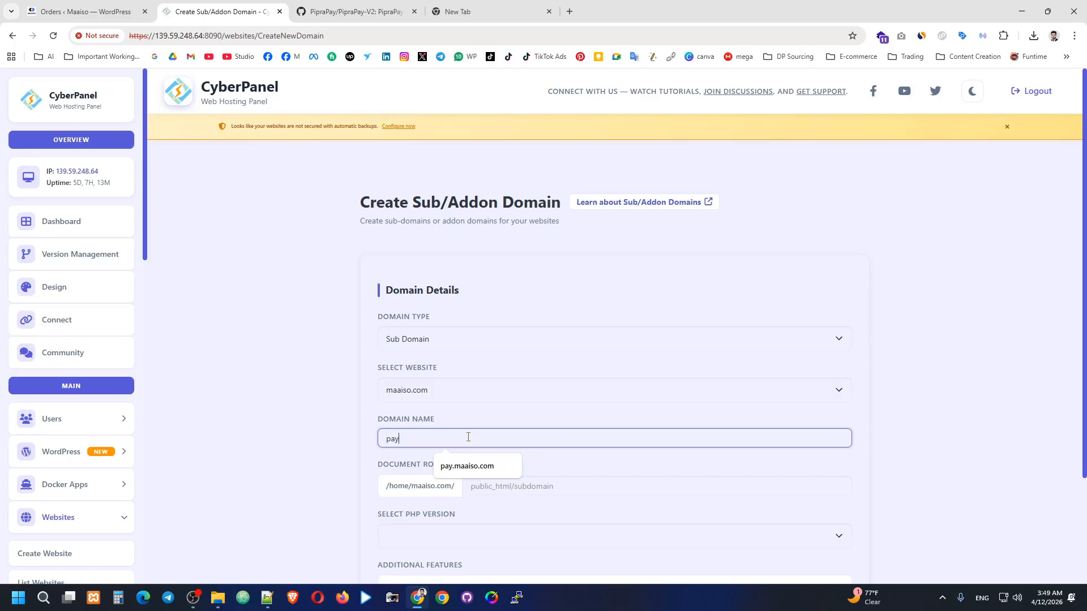
{"action": "type", "text": "ments.maaiso.com"}
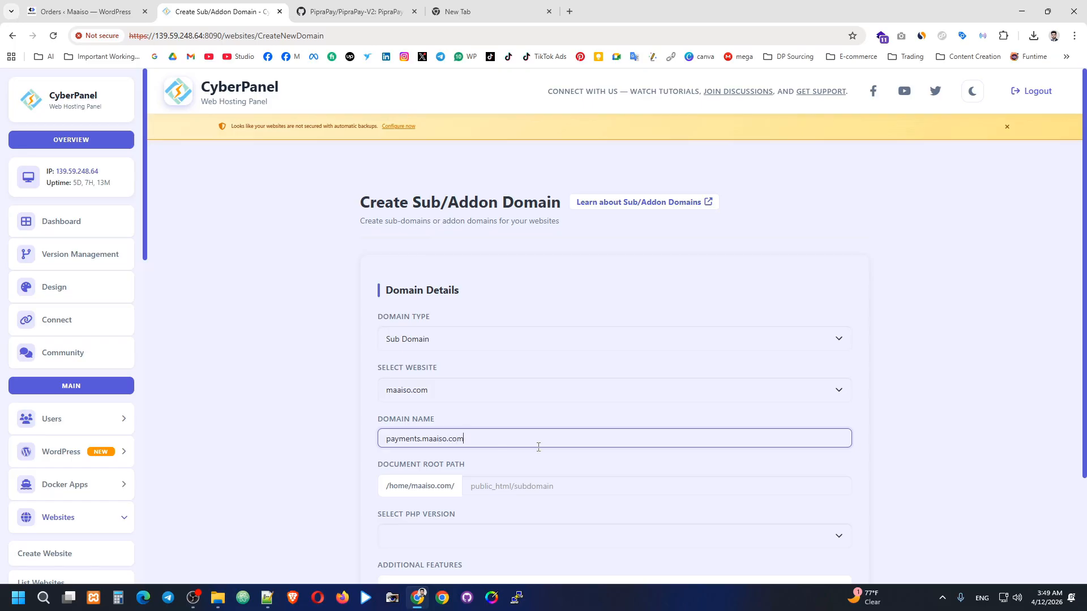
{"action": "left_click_drag", "start_coordinate": [539, 447], "coordinate": [326, 451]}
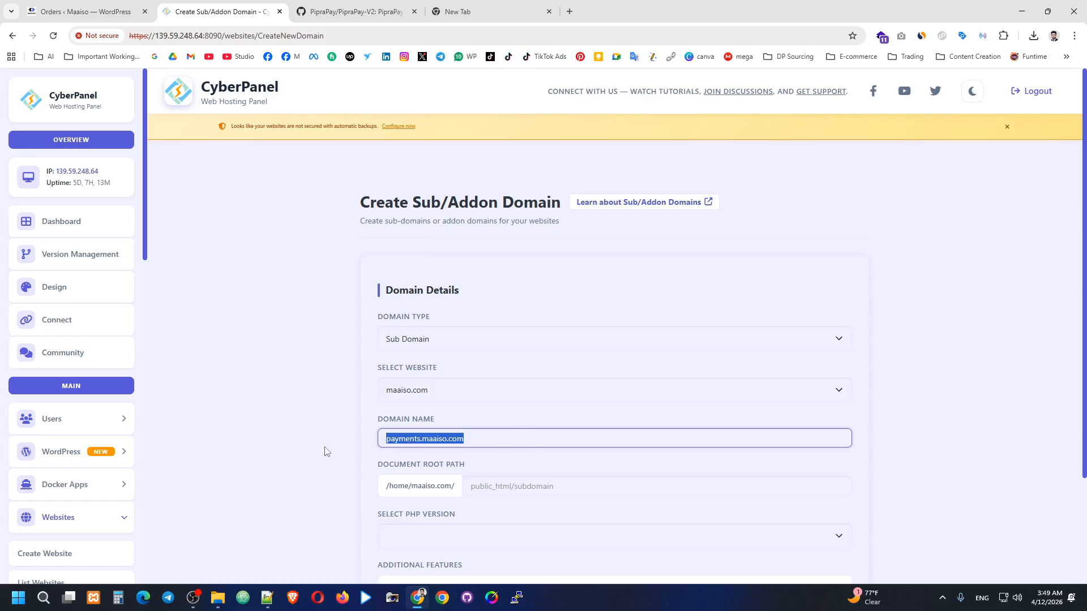
{"action": "left_click", "coordinate": [539, 411]}
{"action": "scroll", "coordinate": [569, 420], "scroll_direction": "down", "scroll_amount": 2}
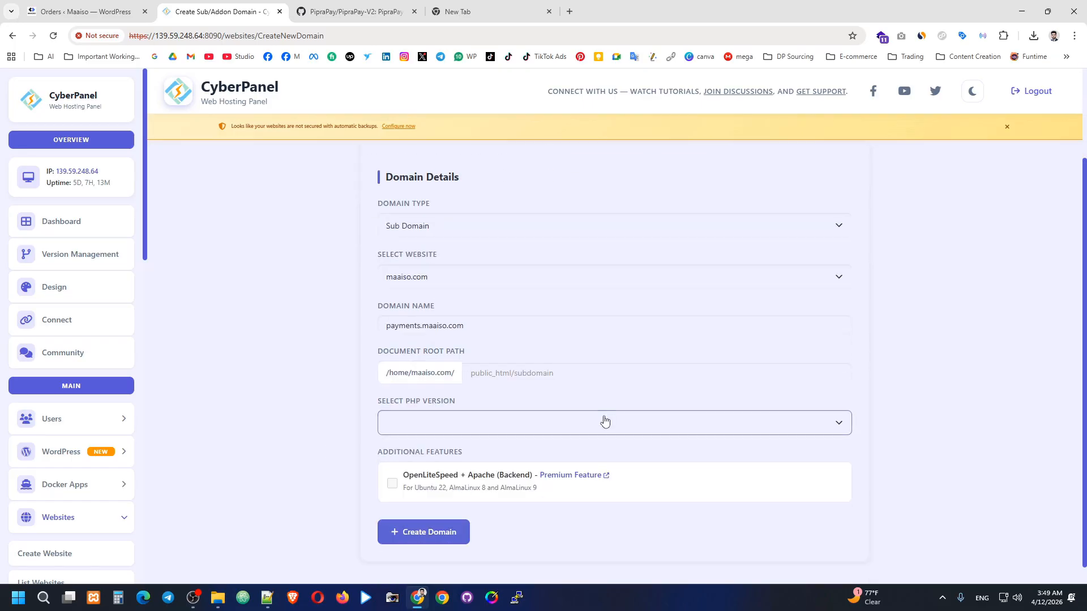
{"action": "left_click", "coordinate": [535, 420]}
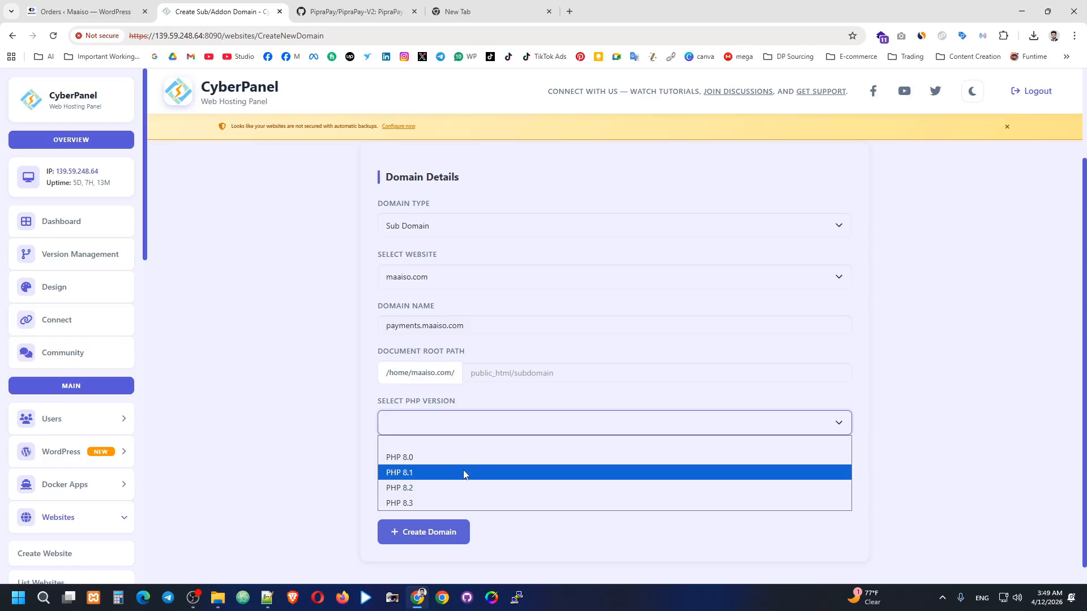
{"action": "left_click", "coordinate": [459, 487]}
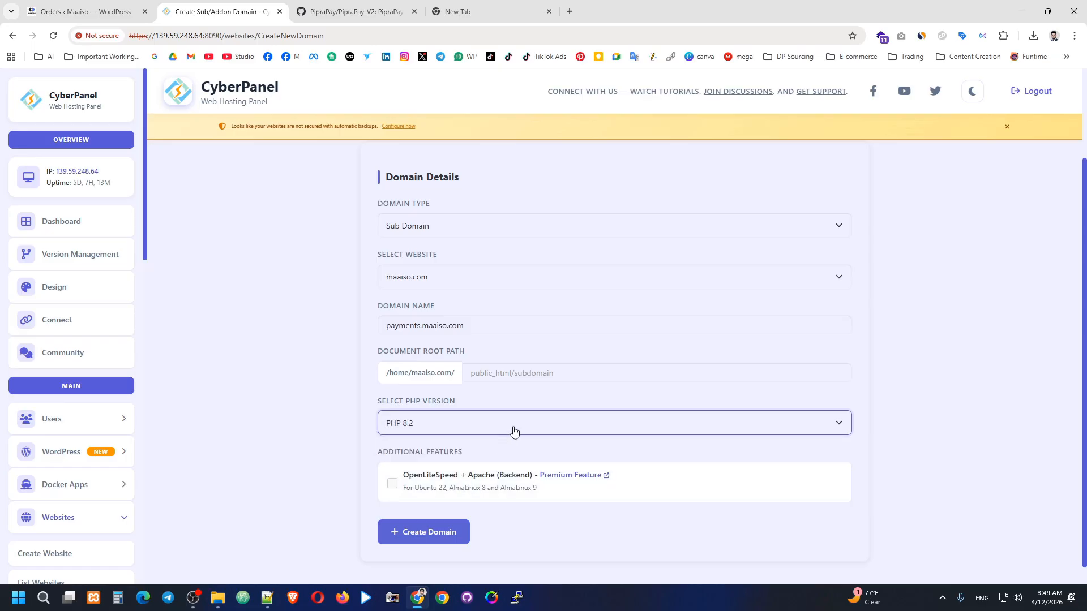
{"action": "left_click", "coordinate": [426, 531]}
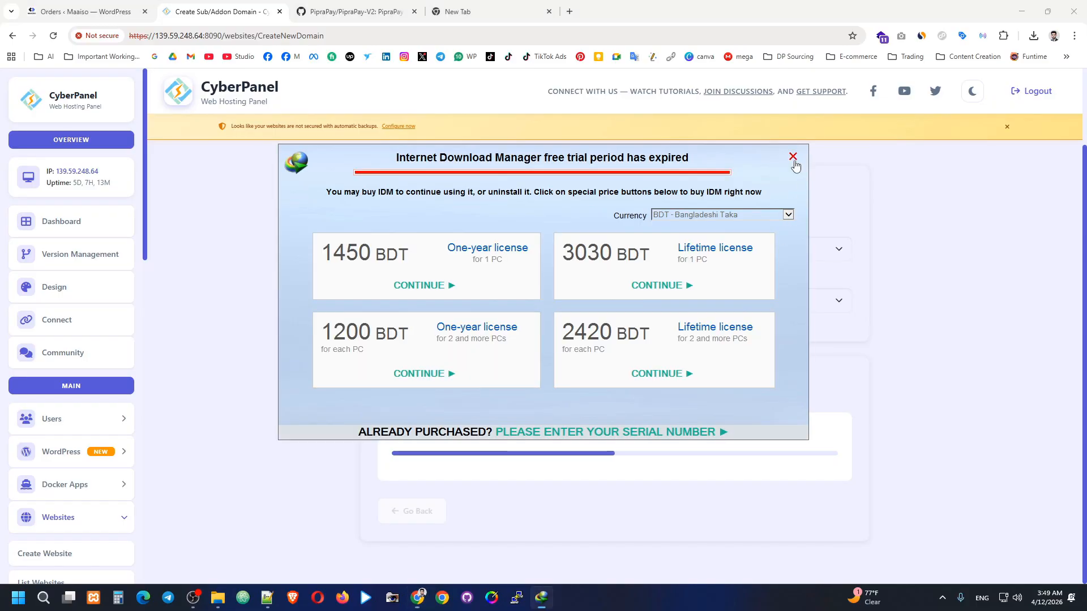
Close the IDM trial popup and let the subdomain creation finish.
{"action": "left_click", "coordinate": [792, 156]}
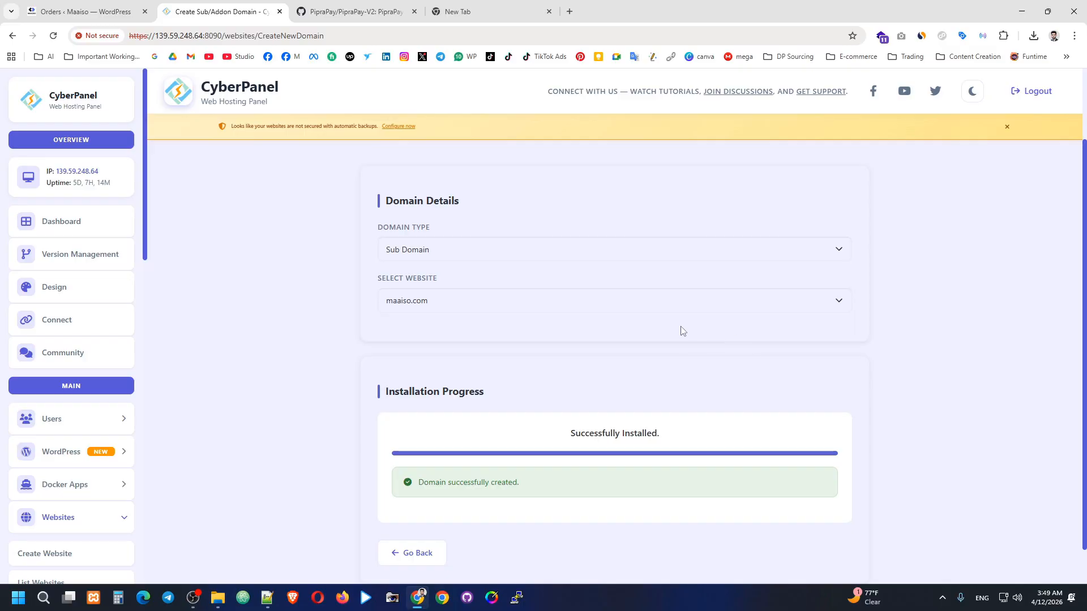
{"action": "scroll", "coordinate": [82, 405], "scroll_direction": "down", "scroll_amount": 2}
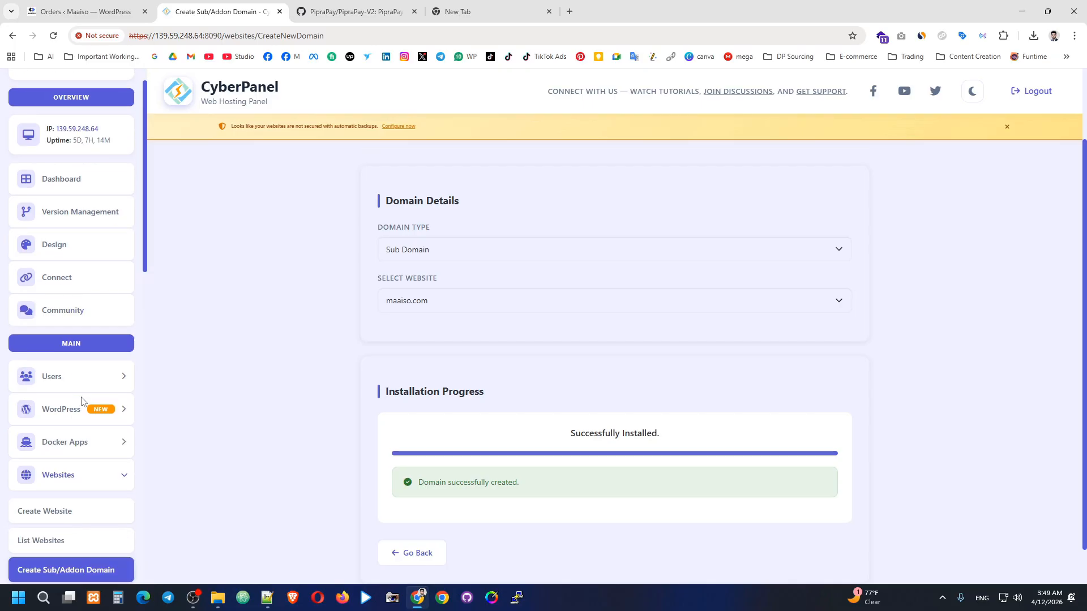
{"action": "scroll", "coordinate": [62, 479], "scroll_direction": "down", "scroll_amount": 1}
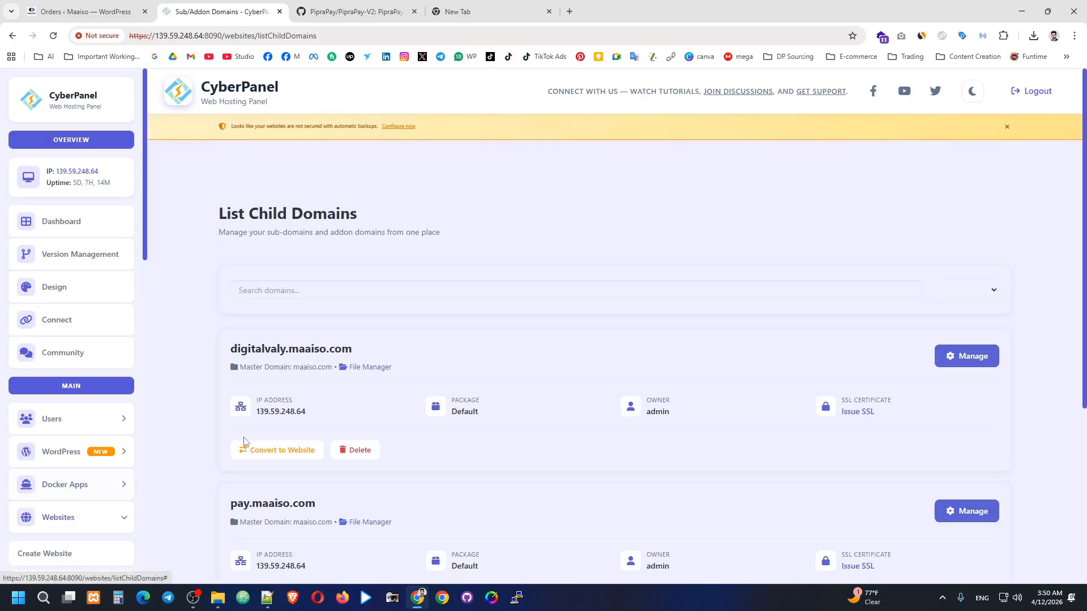
Scroll through the List Child Domains page to locate payments.maaiso.com.
{"action": "scroll", "coordinate": [170, 379], "scroll_direction": "down", "scroll_amount": 2}
{"action": "scroll", "coordinate": [80, 451], "scroll_direction": "down", "scroll_amount": 1}
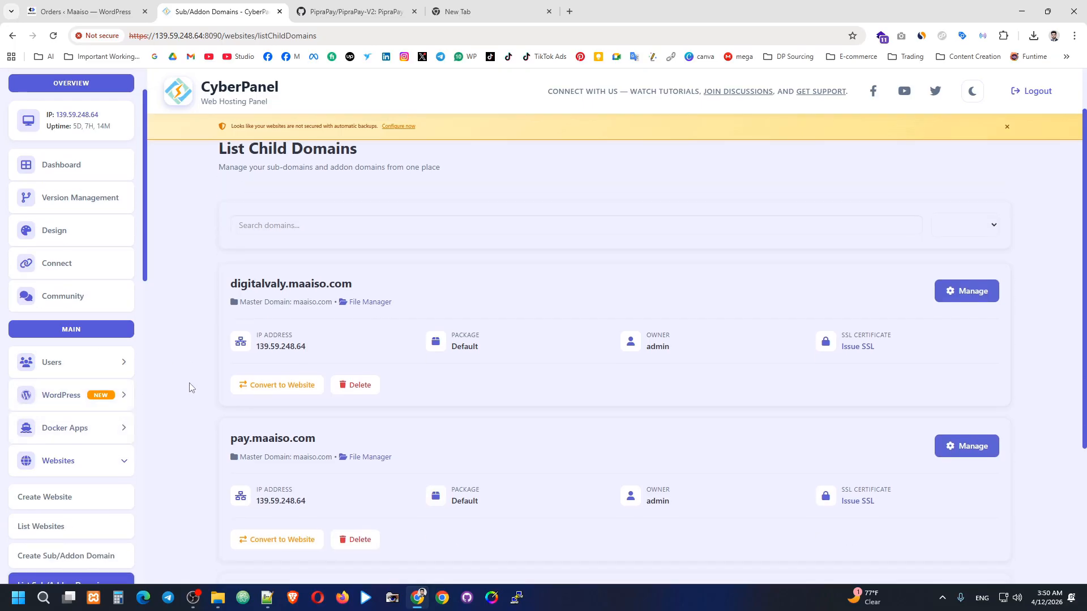
{"action": "scroll", "coordinate": [214, 294], "scroll_direction": "up", "scroll_amount": 1}
{"action": "left_click_drag", "start_coordinate": [225, 219], "coordinate": [321, 217]}
{"action": "left_click", "coordinate": [422, 212]}
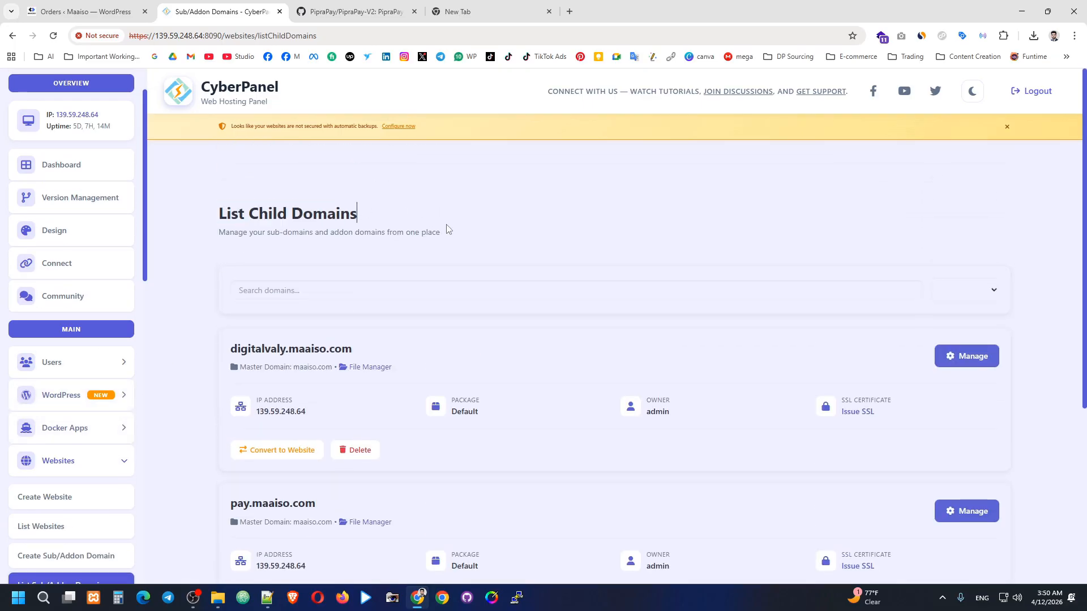
{"action": "scroll", "coordinate": [447, 233], "scroll_direction": "down", "scroll_amount": 4}
{"action": "scroll", "coordinate": [327, 253], "scroll_direction": "up", "scroll_amount": 2}
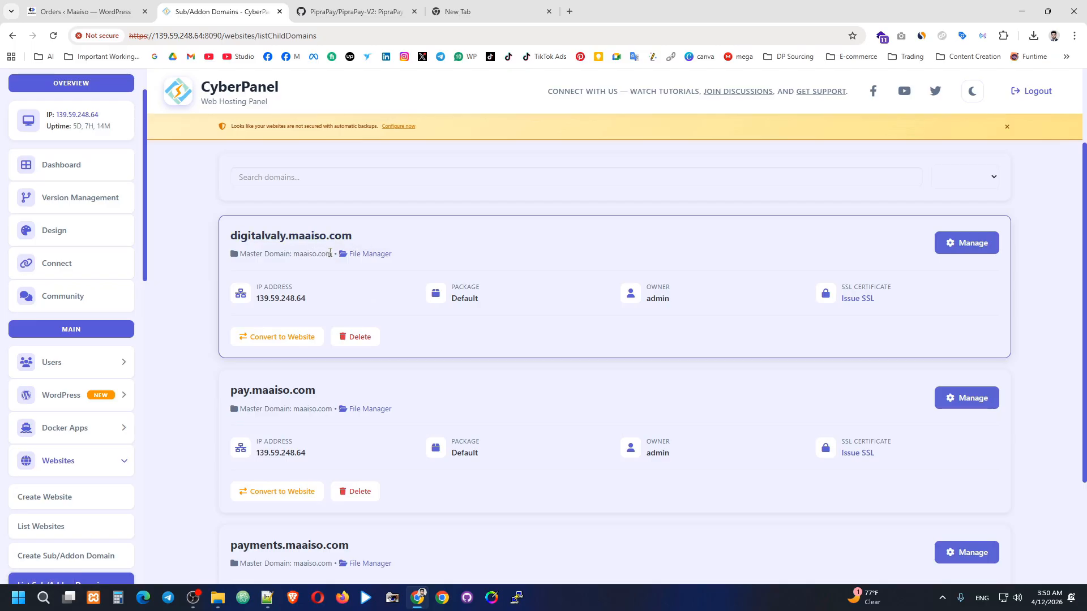
{"action": "scroll", "coordinate": [274, 279], "scroll_direction": "down", "scroll_amount": 3}
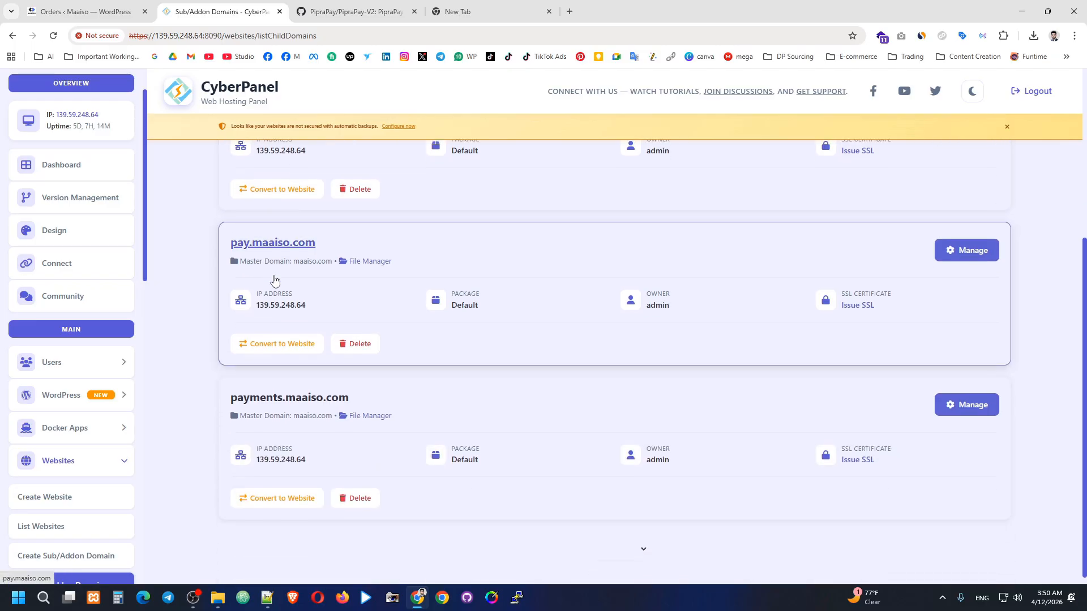
{"action": "scroll", "coordinate": [274, 280], "scroll_direction": "up", "scroll_amount": 3}
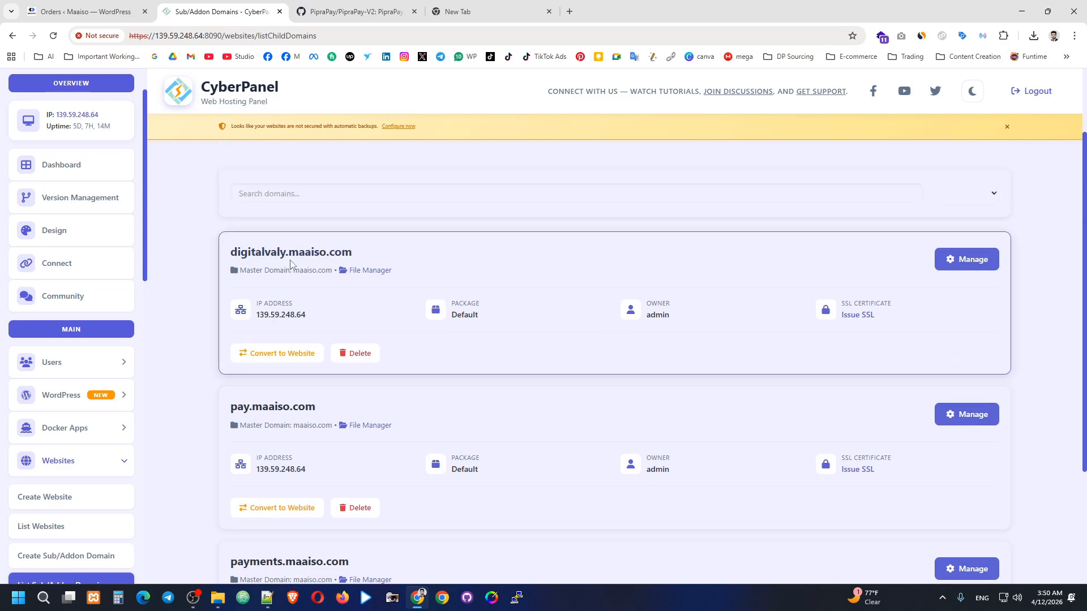
{"action": "scroll", "coordinate": [325, 245], "scroll_direction": "down", "scroll_amount": 3}
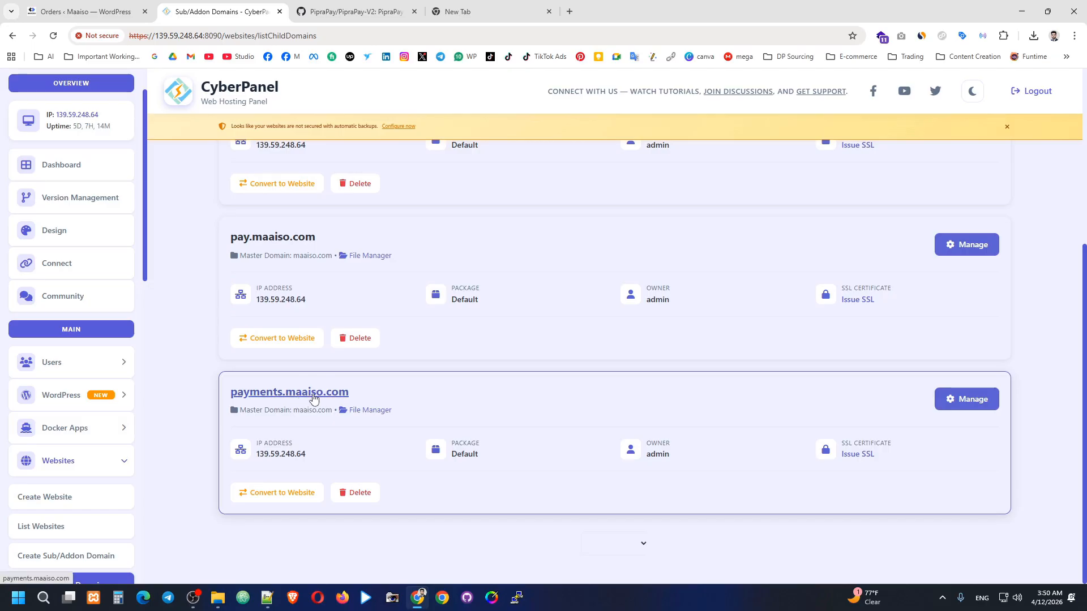
Open payments.maaiso.com's File Manager and Manage pages in new tabs, viewing the management page.
{"action": "right_click", "coordinate": [382, 409]}
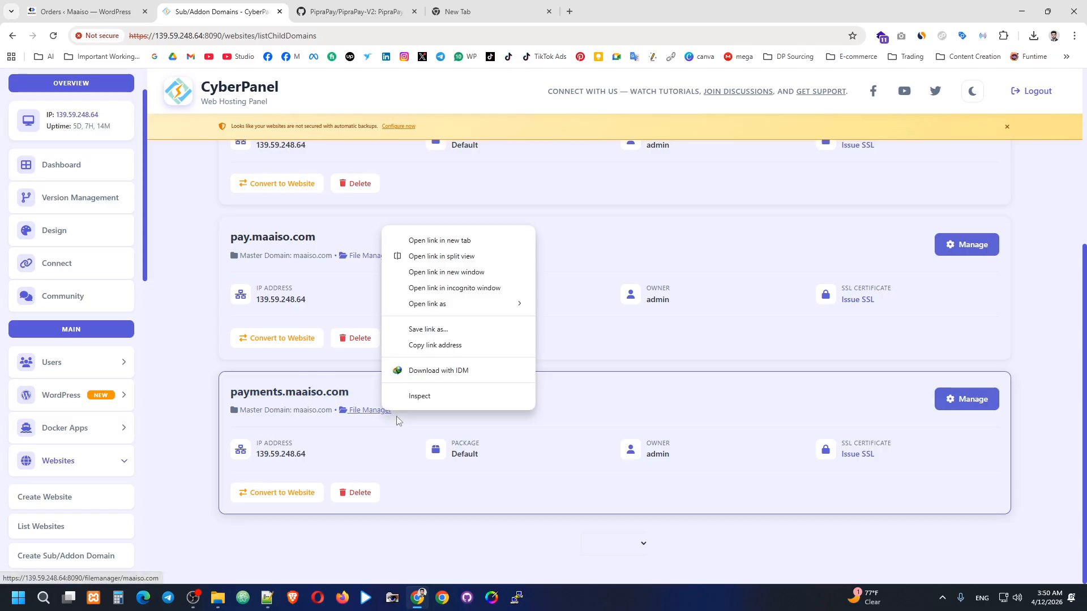
{"action": "left_click", "coordinate": [441, 240]}
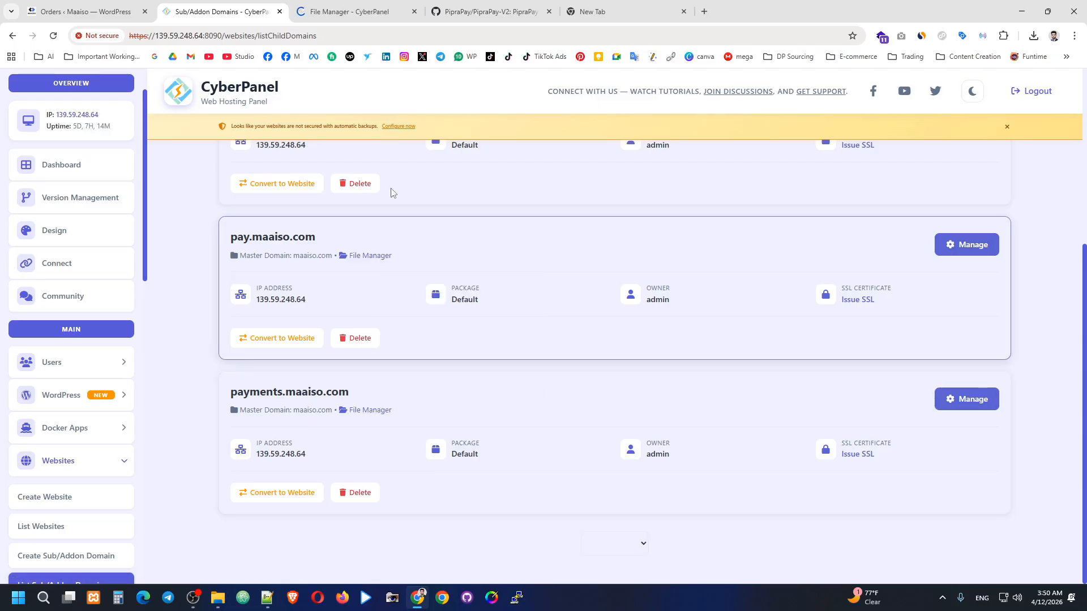
{"action": "right_click", "coordinate": [966, 399]}
{"action": "left_click", "coordinate": [843, 250]}
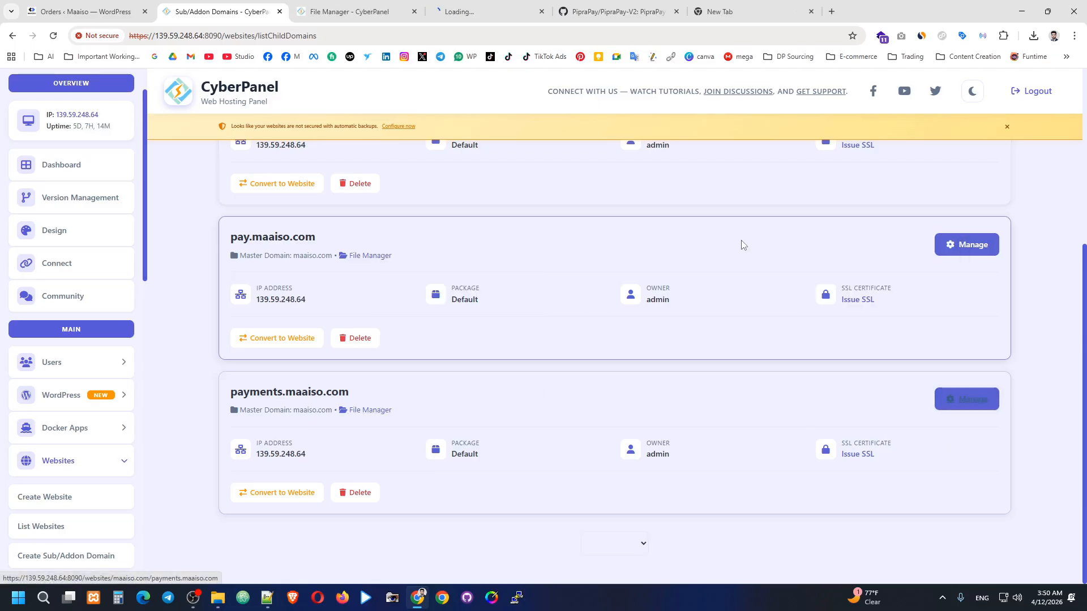
{"action": "left_click", "coordinate": [482, 10]}
Check payments.maaiso.com's self-signed SSL status line by translating it.
{"action": "scroll", "coordinate": [565, 262], "scroll_direction": "down", "scroll_amount": 5}
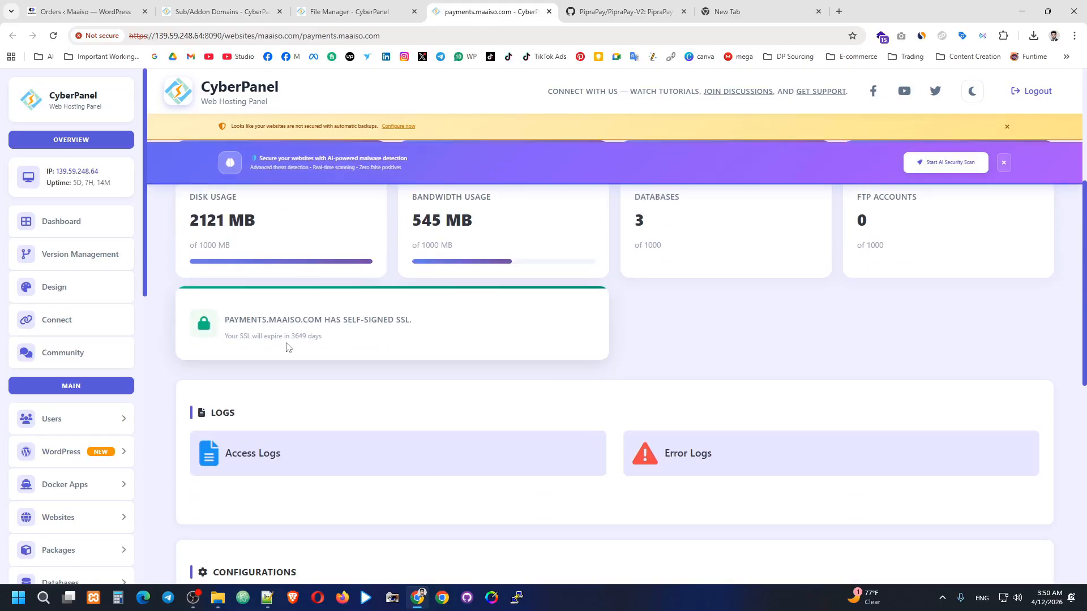
{"action": "left_click_drag", "start_coordinate": [246, 322], "coordinate": [423, 326]}
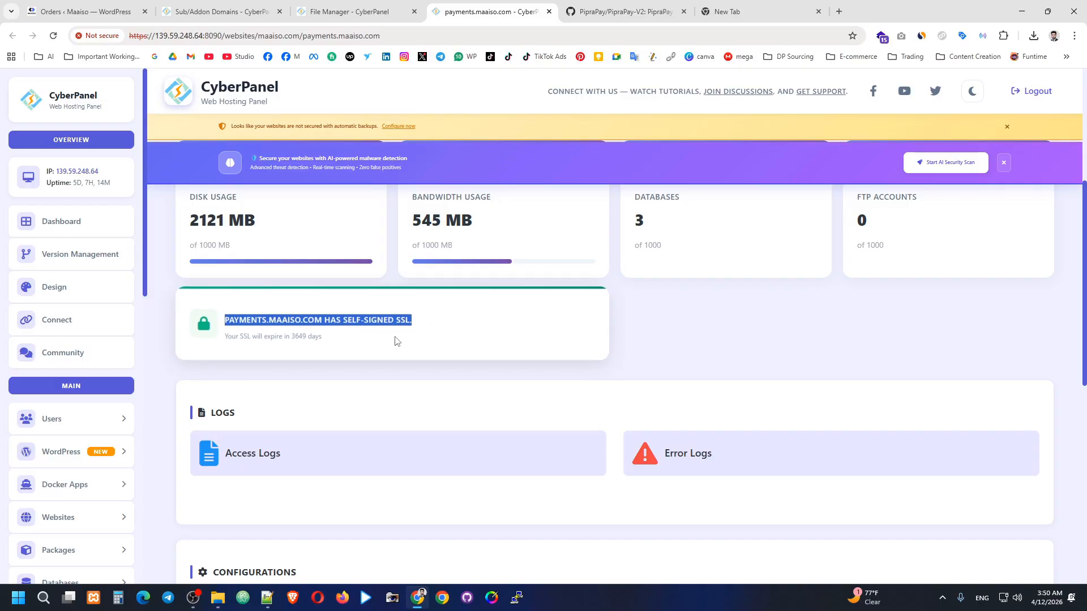
{"action": "left_click", "coordinate": [423, 331]}
{"action": "left_click", "coordinate": [430, 340]}
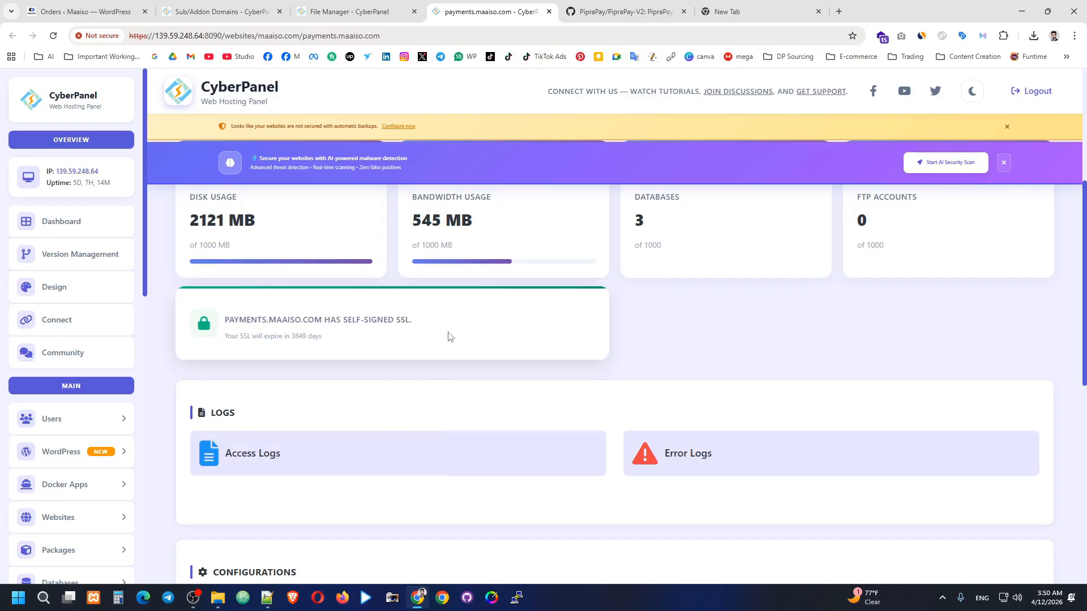
Scroll down to Configurations and open the Add SSL certificate form.
{"action": "scroll", "coordinate": [451, 334], "scroll_direction": "down", "scroll_amount": 3}
{"action": "scroll", "coordinate": [448, 325], "scroll_direction": "down", "scroll_amount": 2}
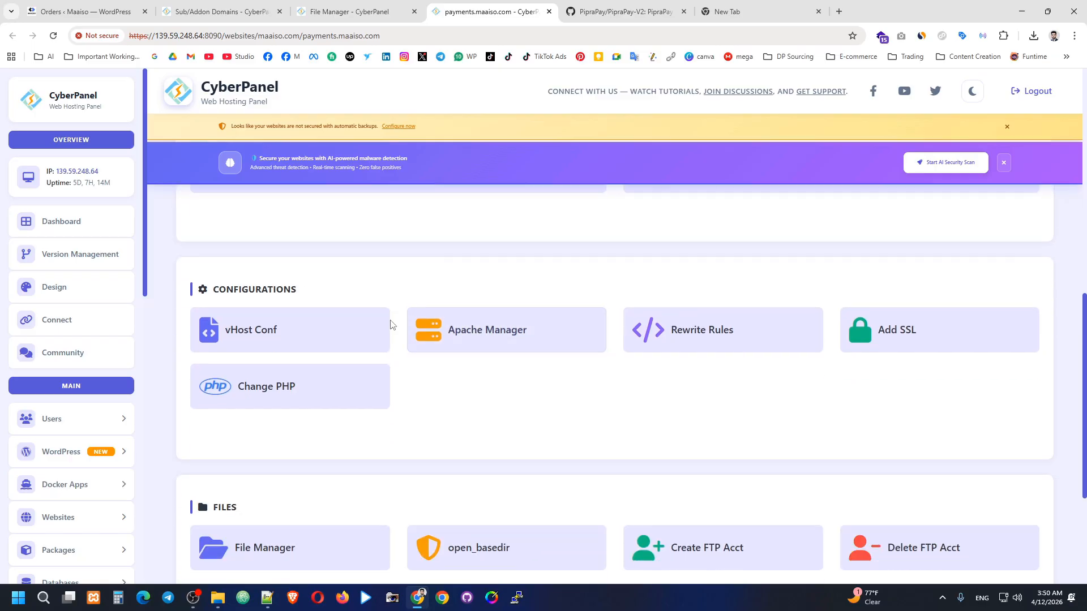
{"action": "scroll", "coordinate": [436, 344], "scroll_direction": "down", "scroll_amount": 1}
{"action": "scroll", "coordinate": [408, 354], "scroll_direction": "down", "scroll_amount": 3}
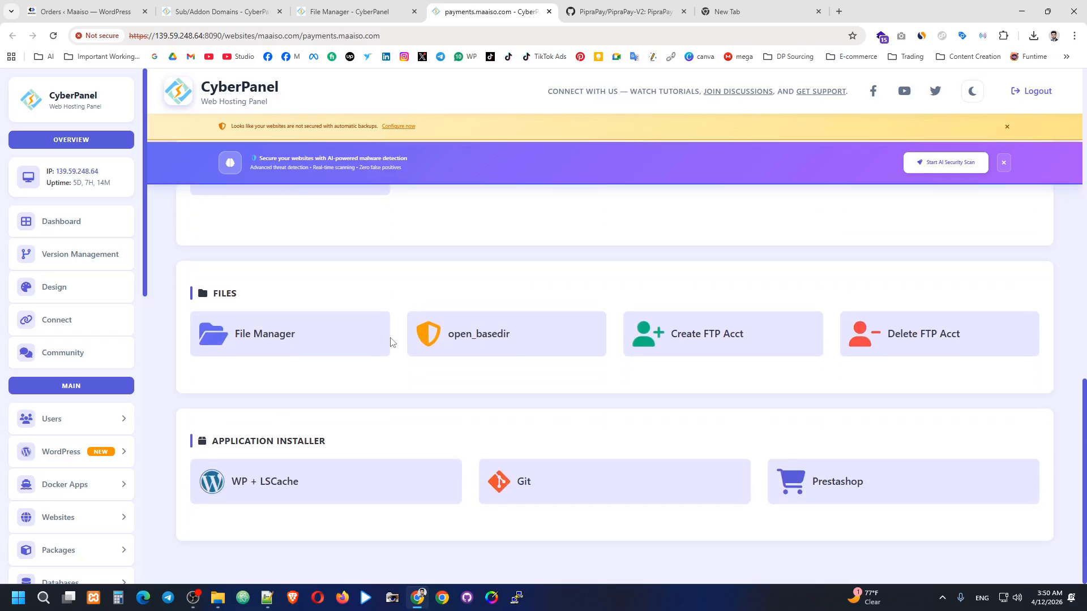
{"action": "scroll", "coordinate": [625, 379], "scroll_direction": "up", "scroll_amount": 2}
{"action": "scroll", "coordinate": [626, 379], "scroll_direction": "up", "scroll_amount": 2}
{"action": "left_click", "coordinate": [924, 351]}
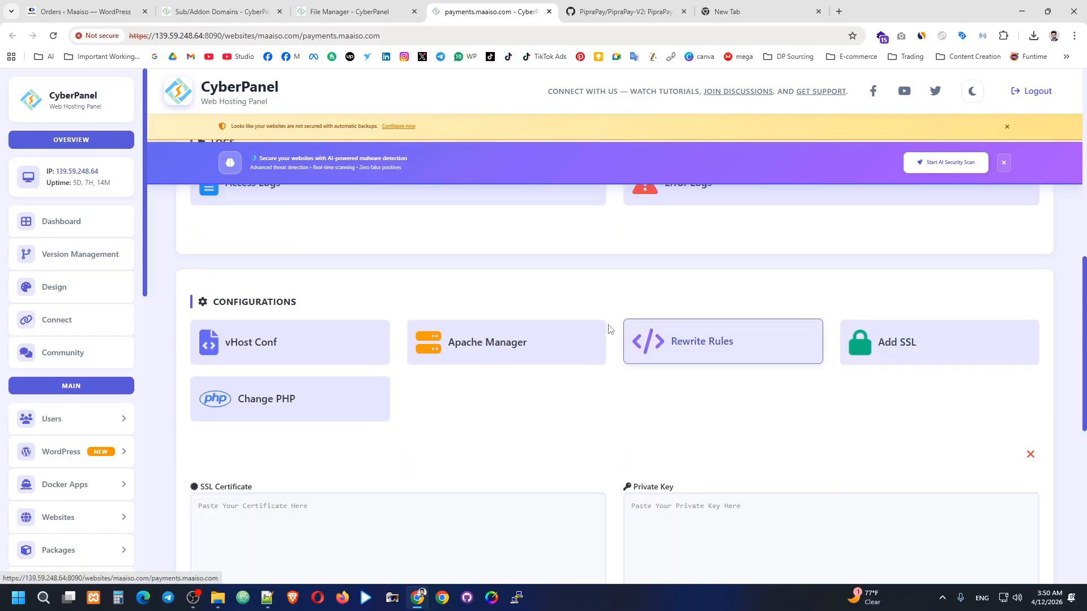
{"action": "scroll", "coordinate": [592, 301], "scroll_direction": "down", "scroll_amount": 2}
Try loading payments.maaiso.com in the GitHub tab; the address can't be reached.
{"action": "left_click", "coordinate": [633, 4]}
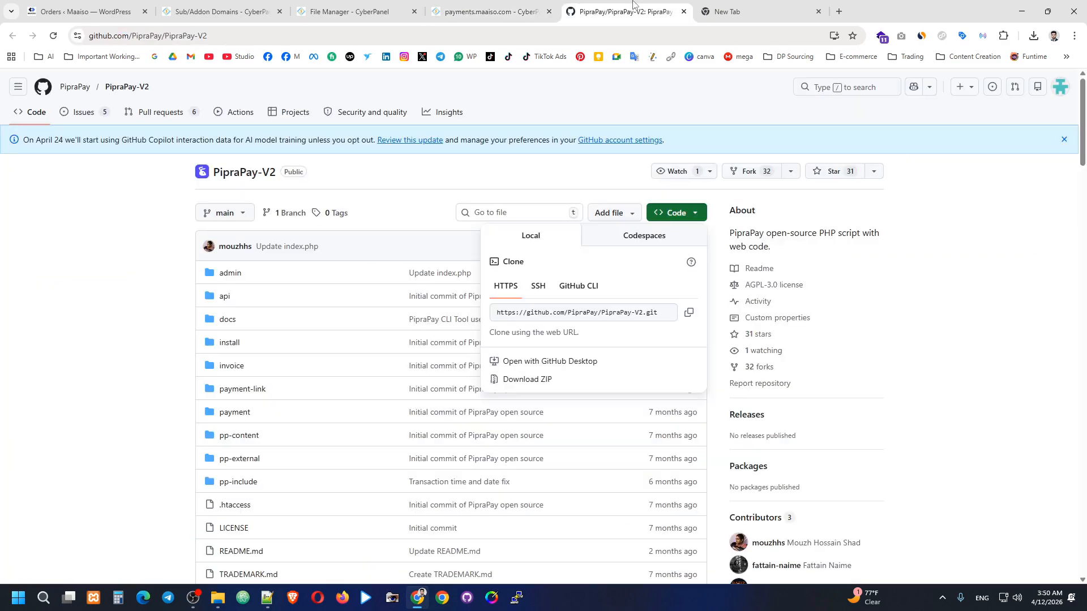
{"action": "left_click", "coordinate": [639, 35]}
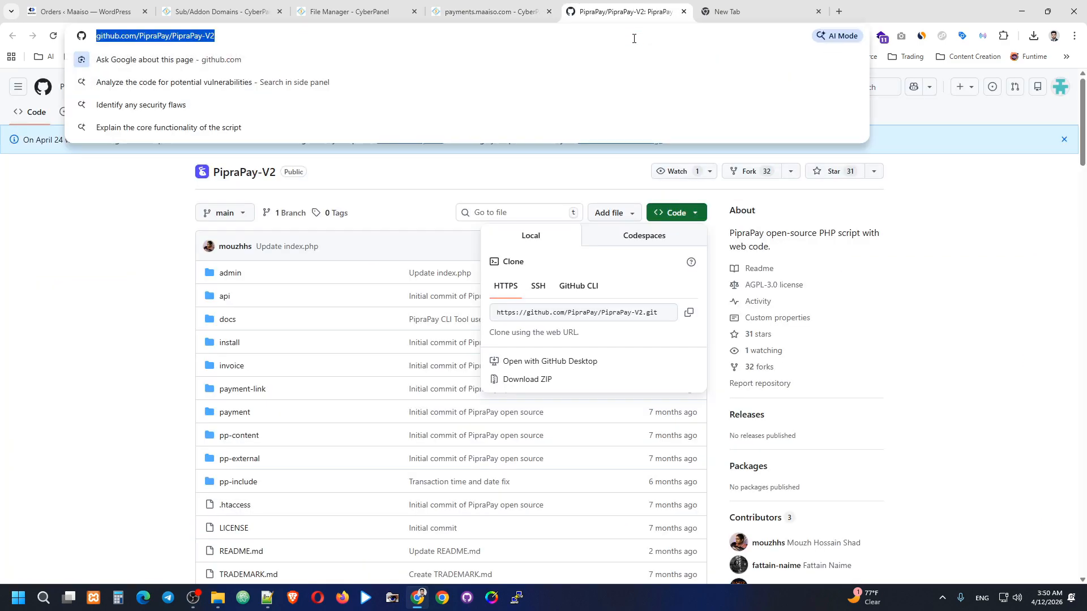
{"action": "type", "text": "paymetn"}
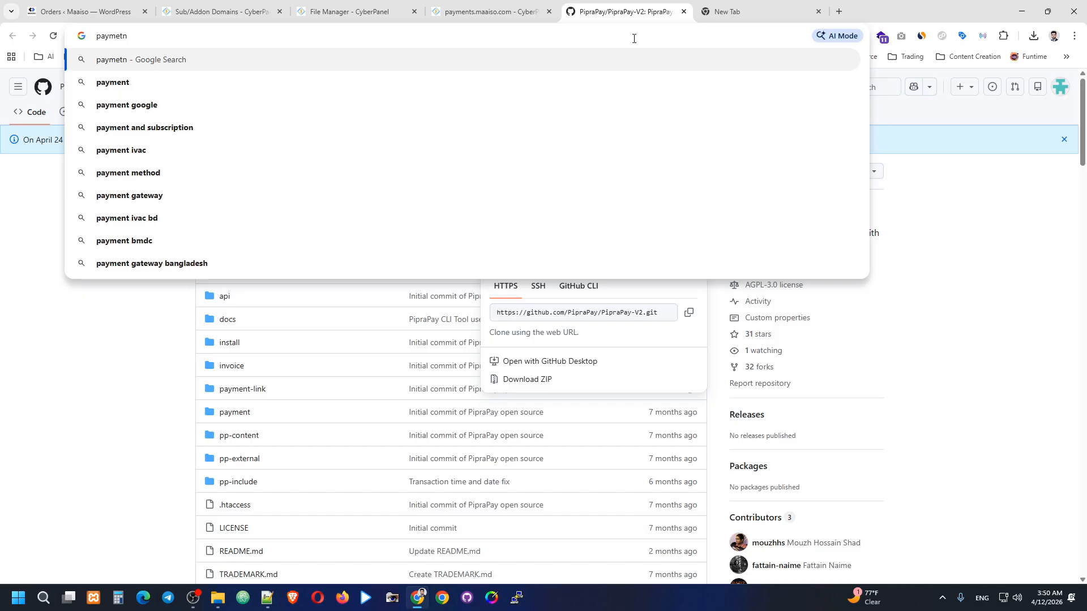
{"action": "key", "text": "BackSpace"}
{"action": "key", "text": "BackSpace"}
{"action": "type", "text": "nts.maaiso.com"}
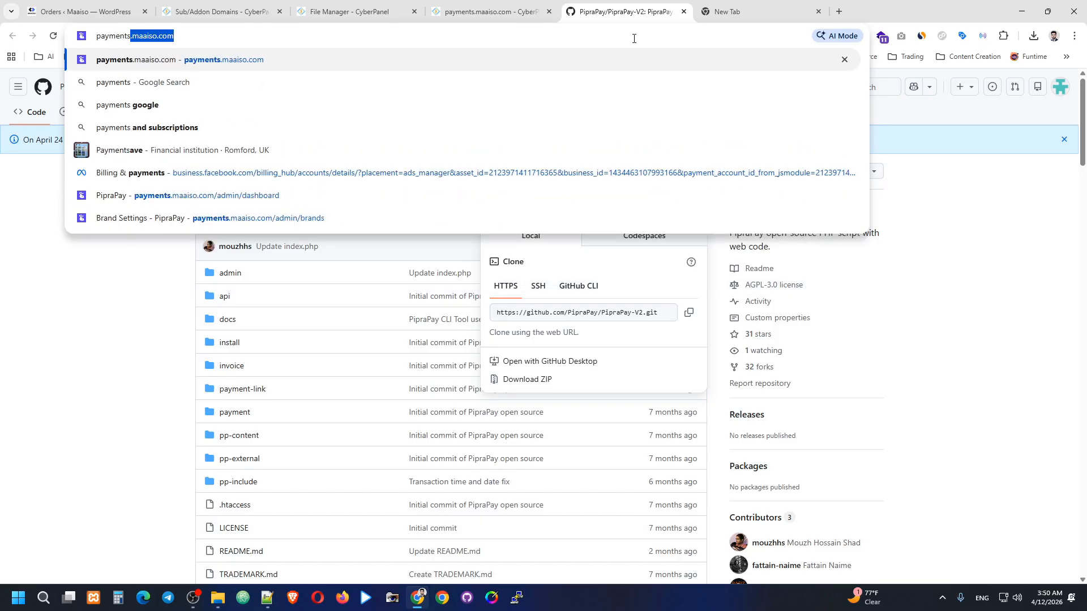
{"action": "key", "text": "Return"}
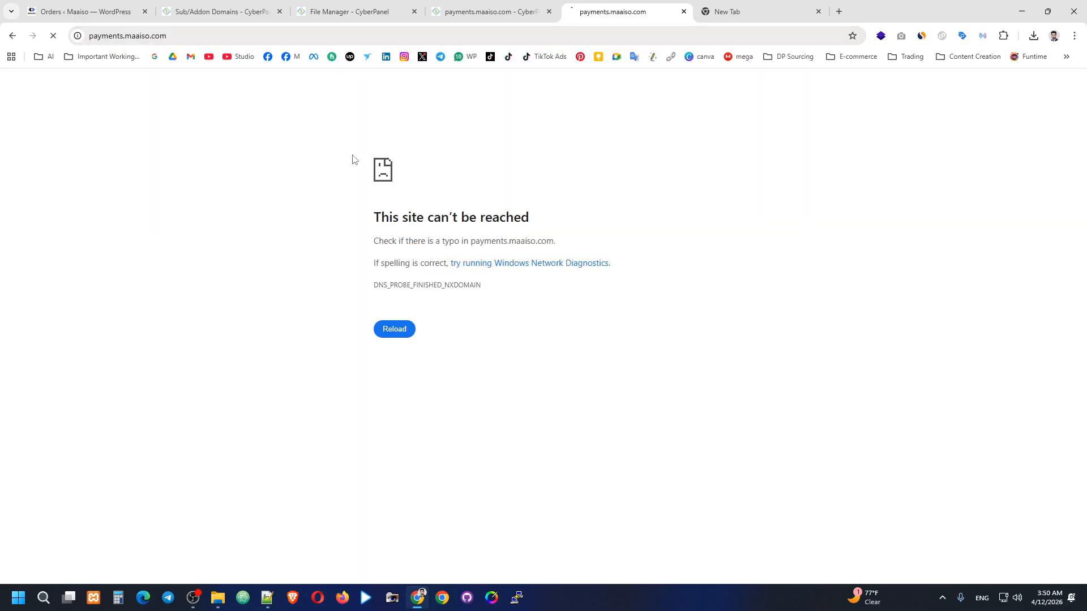
Load the Cloudflare homepage in the empty new tab.
{"action": "left_click", "coordinate": [735, 3]}
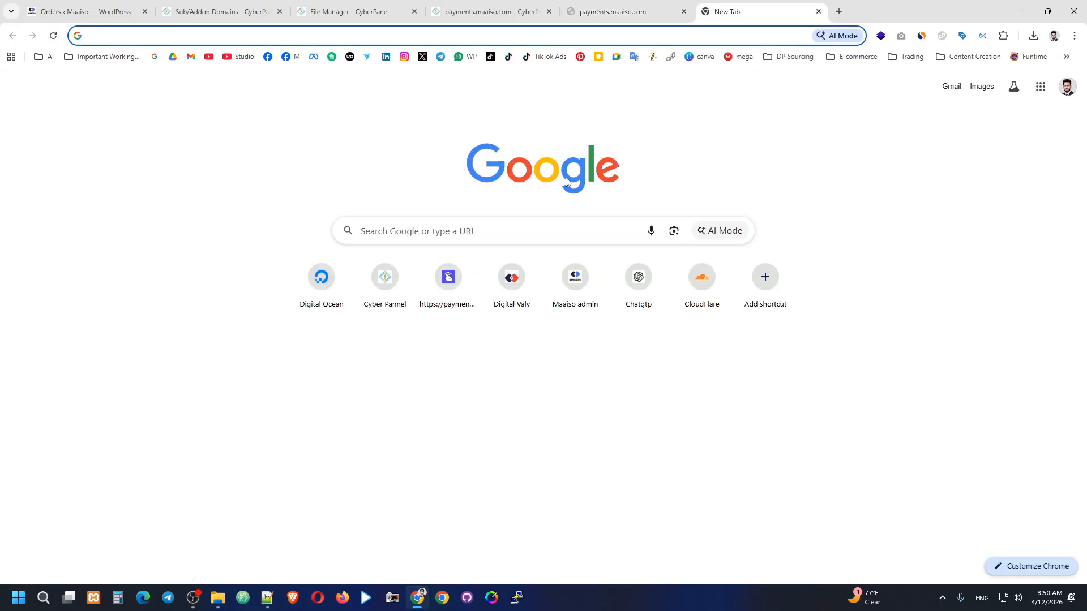
{"action": "type", "text": "clo"}
{"action": "key", "text": "Return"}
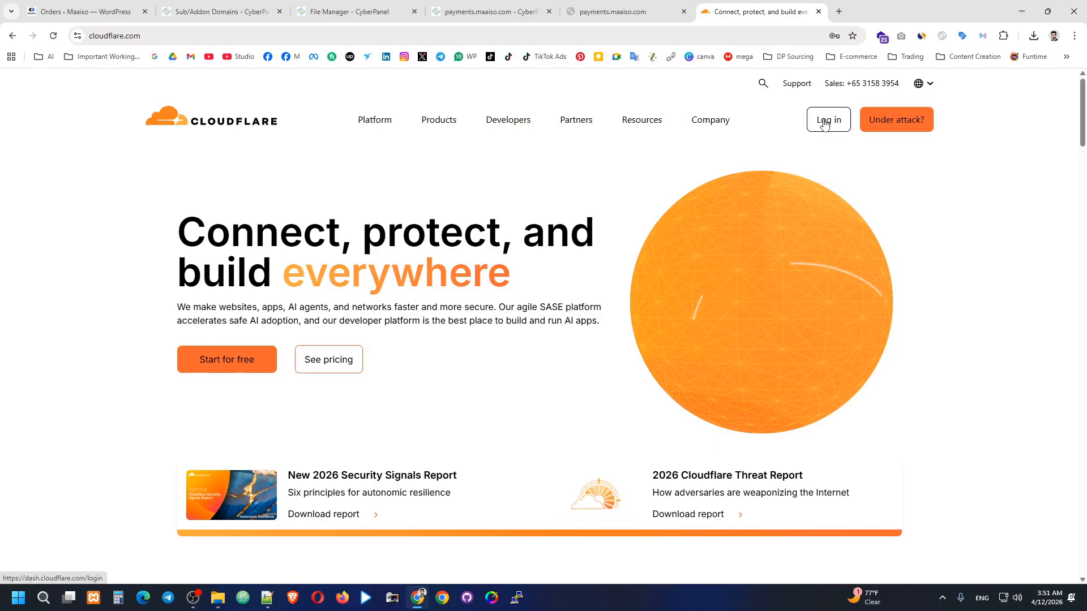
Log in to Cloudflare's Accounts page, then close that Cloudflare tab.
{"action": "left_click", "coordinate": [825, 124]}
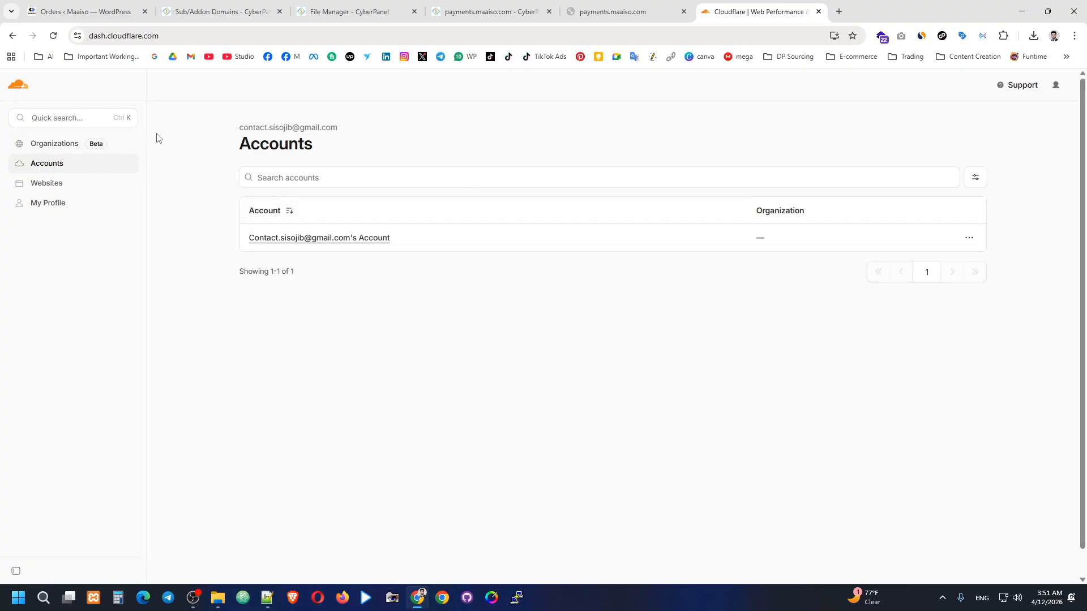
{"action": "left_click", "coordinate": [818, 12]}
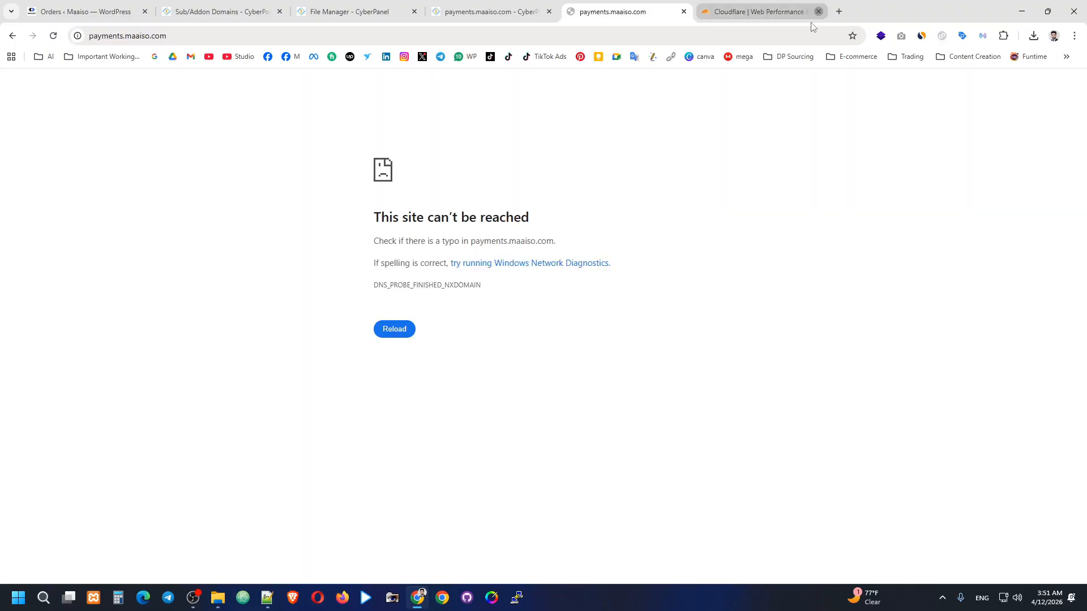
Under the Maaiso Chrome profile, search cloudflare, open cloudflare.com and log in to the dashboard.
{"action": "left_click", "coordinate": [444, 596]}
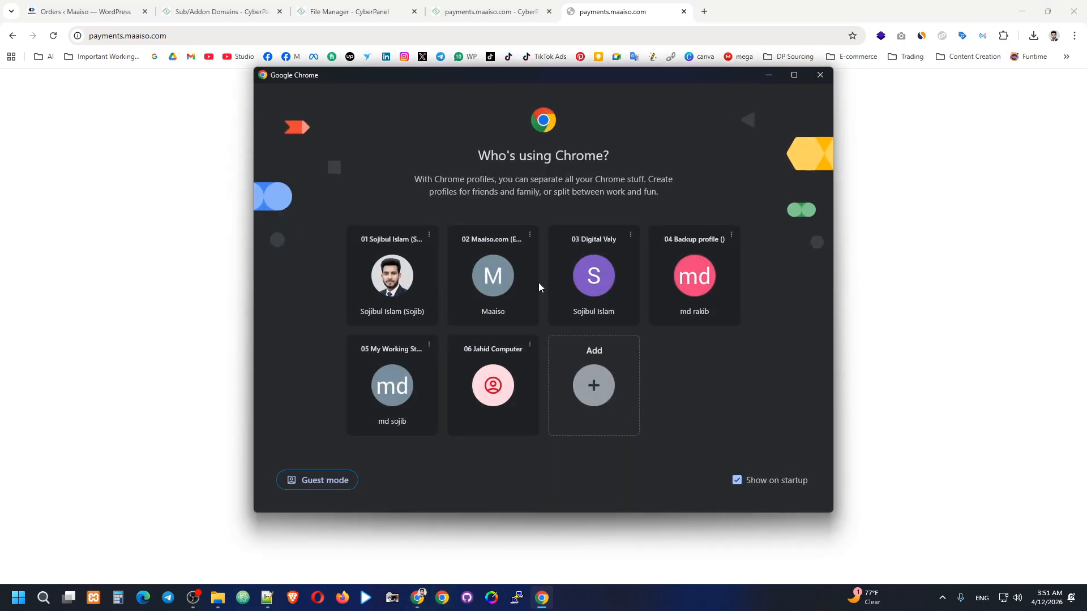
{"action": "left_click", "coordinate": [505, 282]}
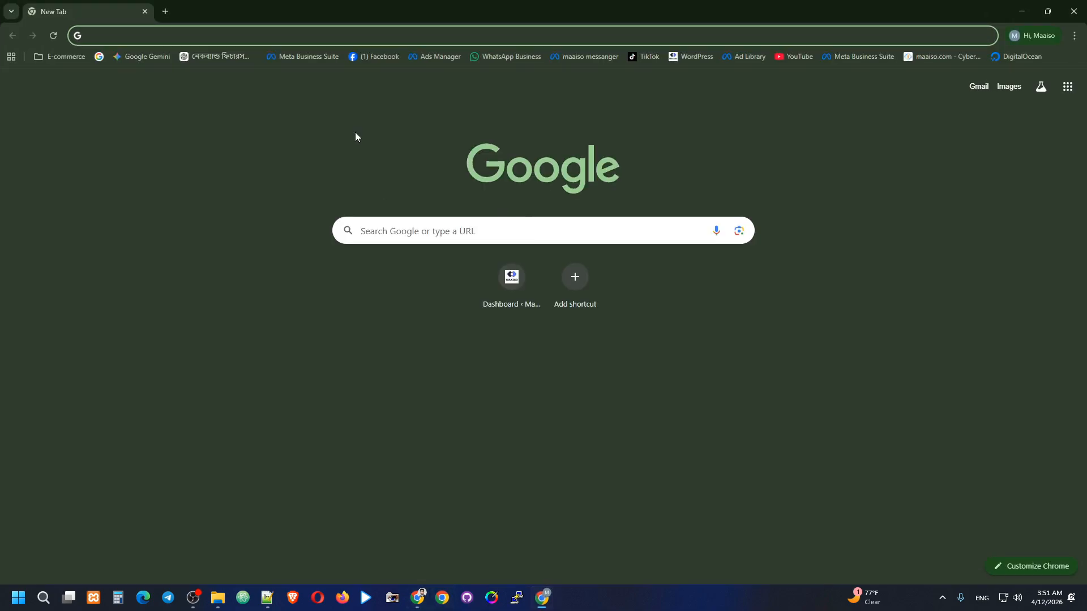
{"action": "type", "text": "cloud"}
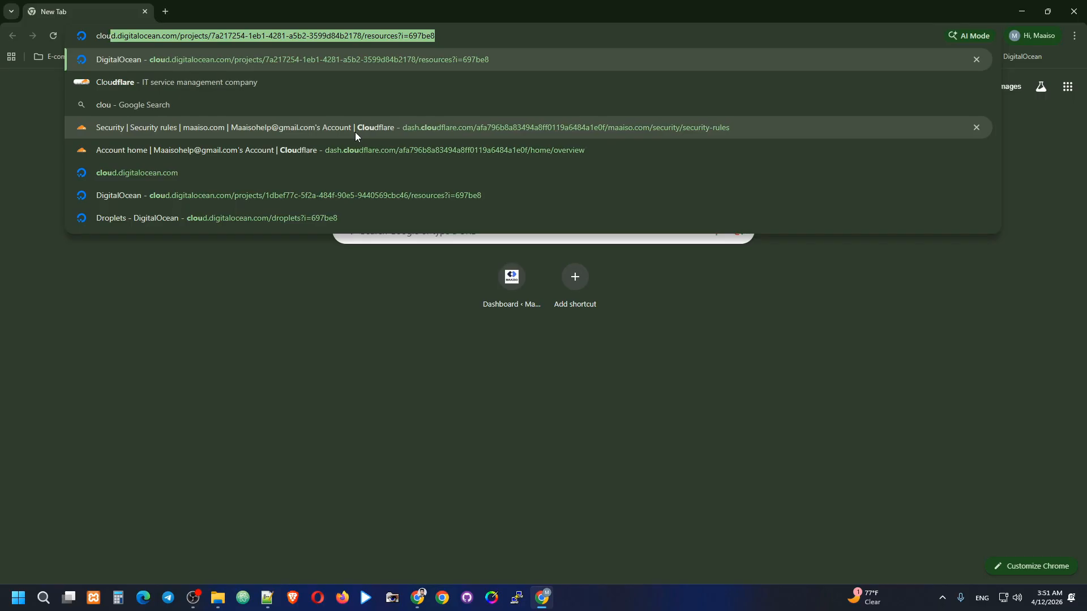
{"action": "key", "text": "Down"}
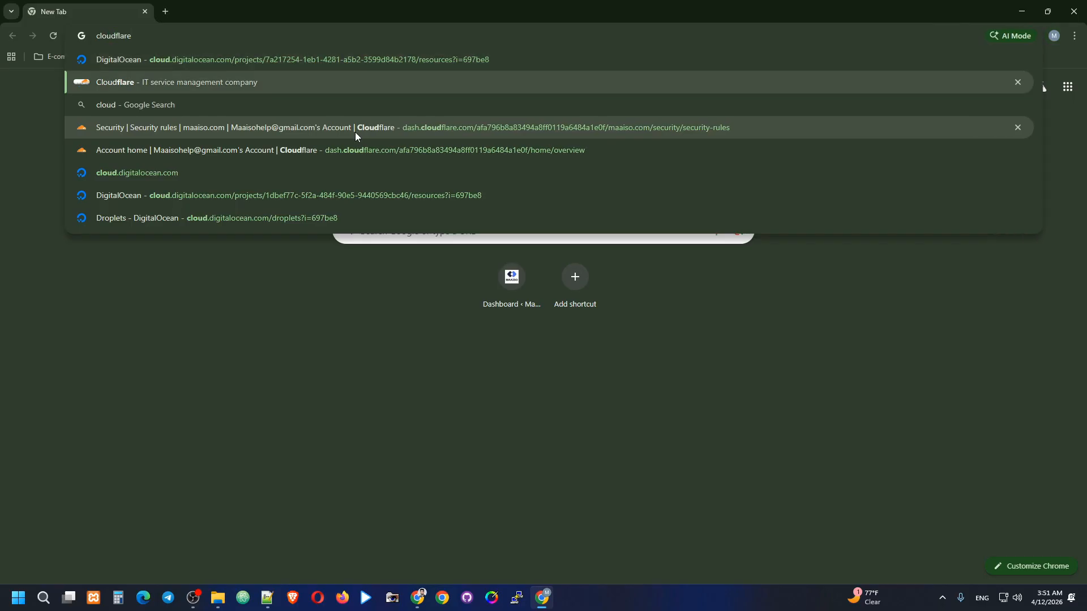
{"action": "key", "text": "Return"}
{"action": "left_click", "coordinate": [283, 194]}
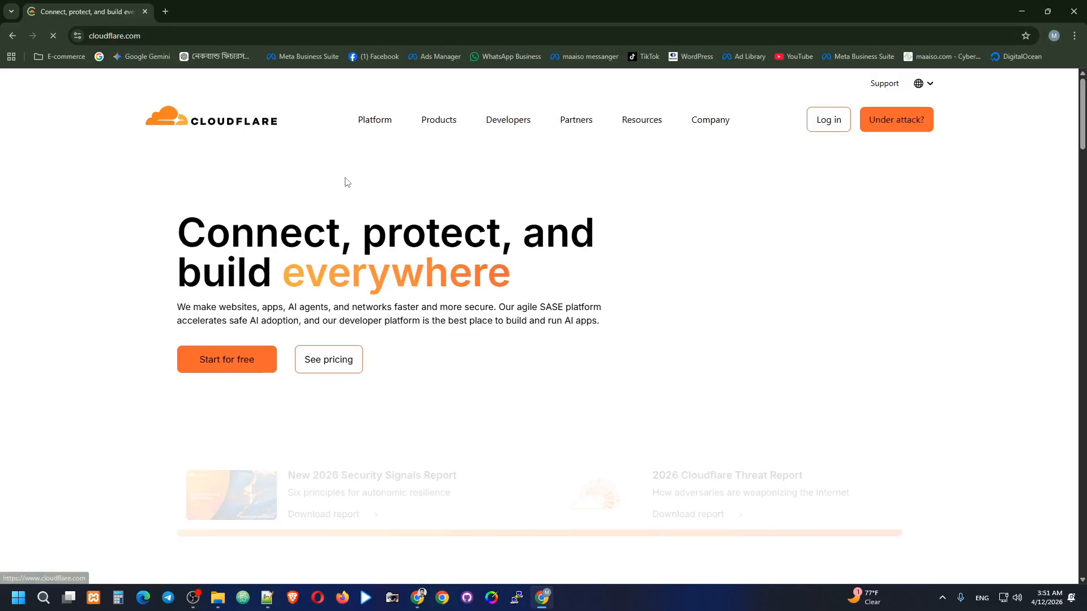
{"action": "left_click", "coordinate": [816, 125]}
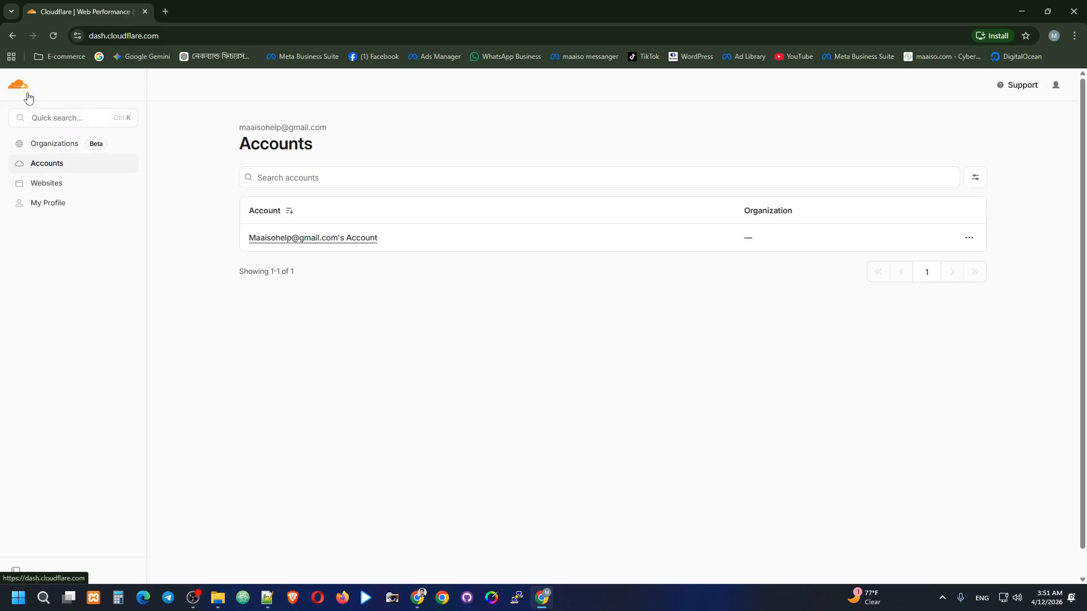
Go from the account home to the maaiso.com domain and open DNS > Records.
{"action": "left_click", "coordinate": [344, 238]}
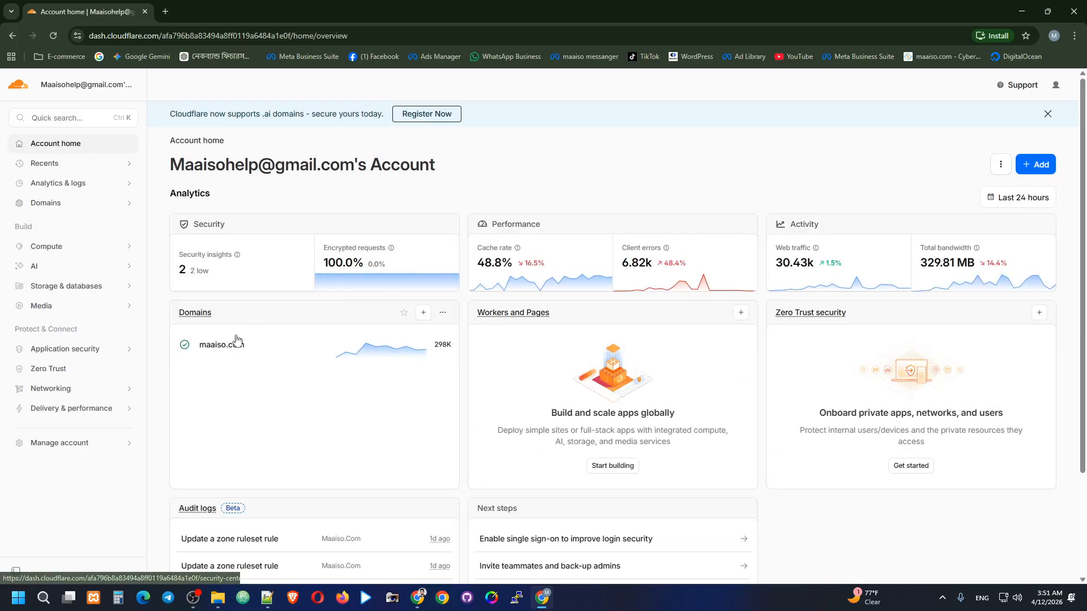
{"action": "left_click", "coordinate": [230, 351]}
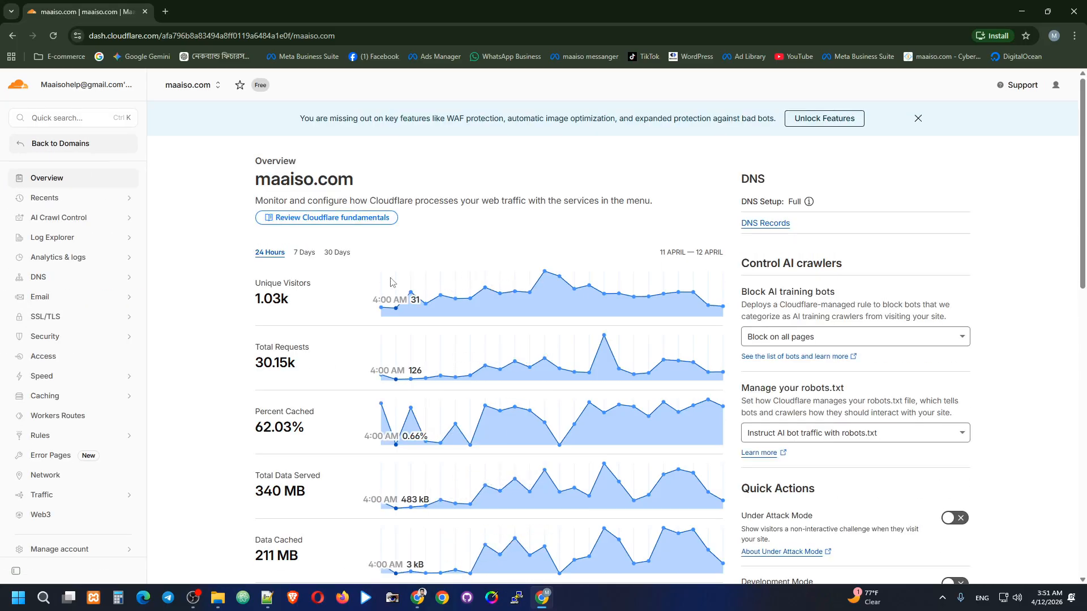
{"action": "scroll", "coordinate": [356, 278], "scroll_direction": "down", "scroll_amount": 10}
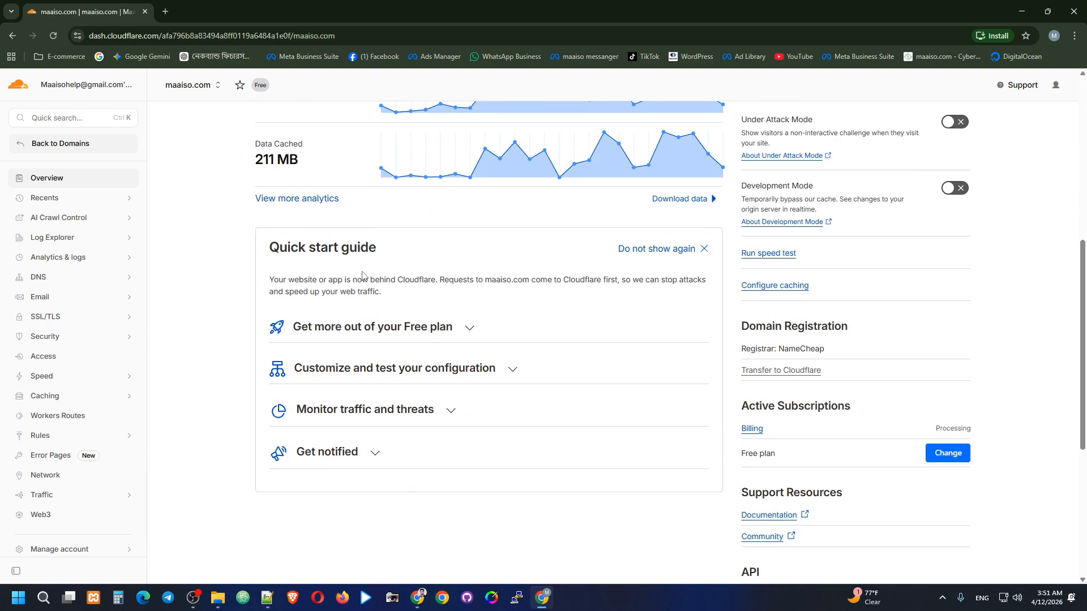
{"action": "scroll", "coordinate": [362, 275], "scroll_direction": "down", "scroll_amount": 1}
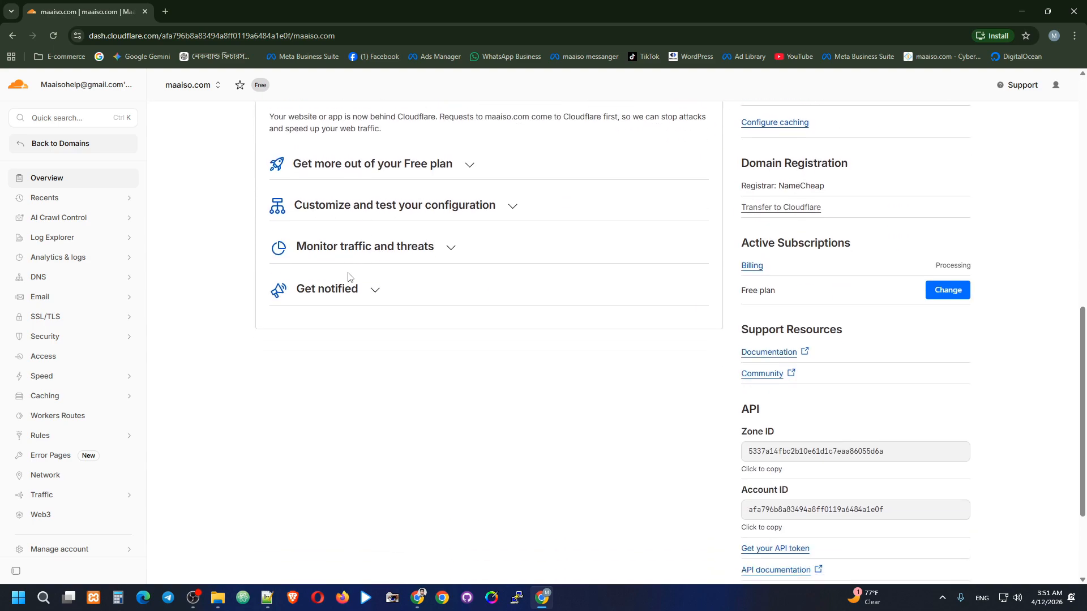
{"action": "left_click", "coordinate": [75, 279]}
{"action": "left_click", "coordinate": [72, 299]}
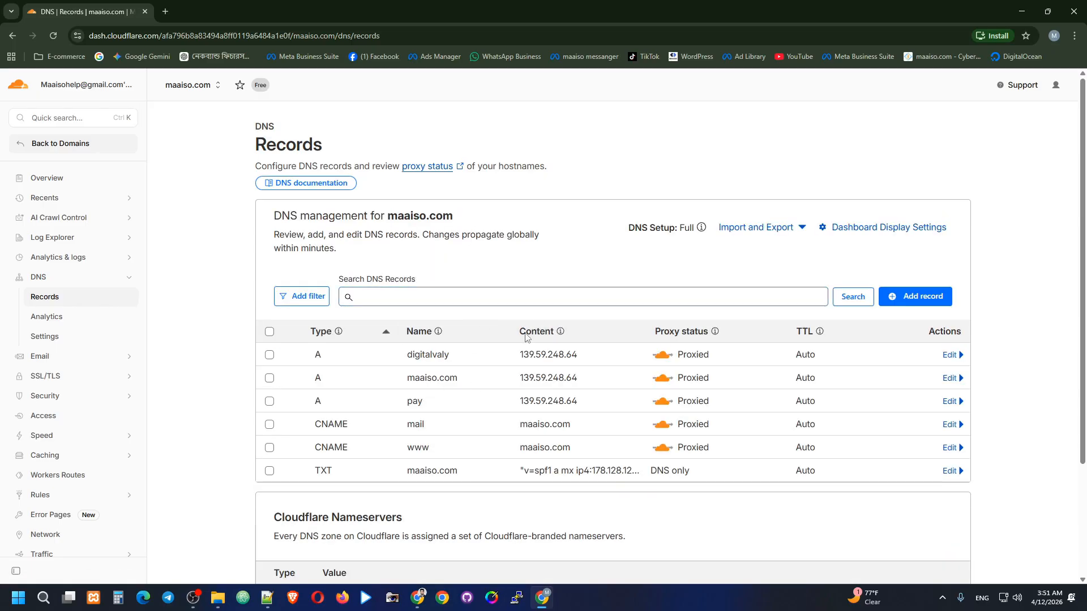
Start a new DNS record and name it 'payments'.
{"action": "left_click", "coordinate": [912, 297]}
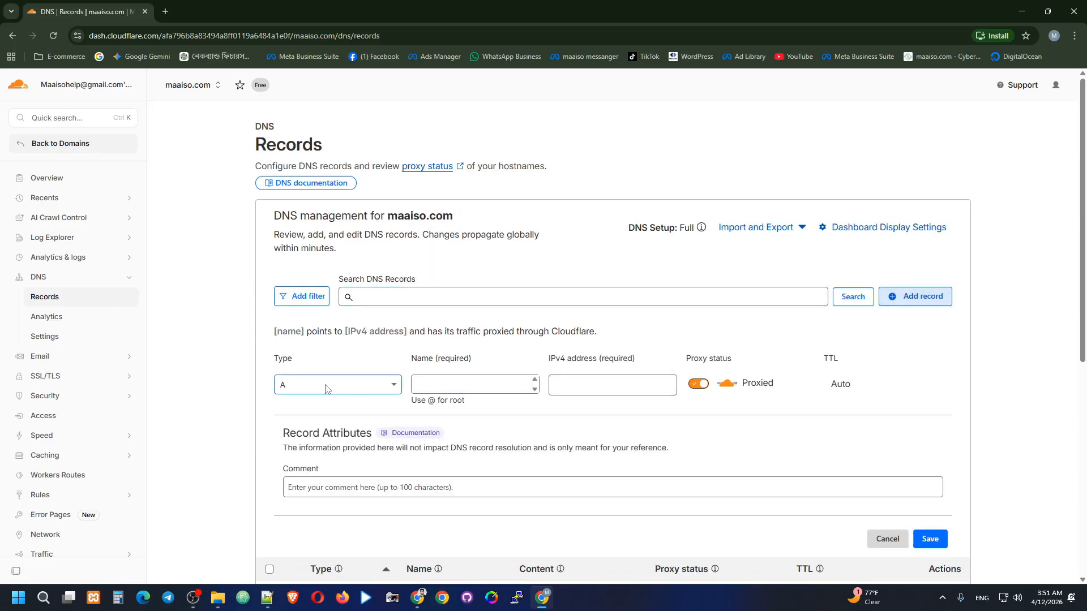
{"action": "left_click", "coordinate": [459, 385]}
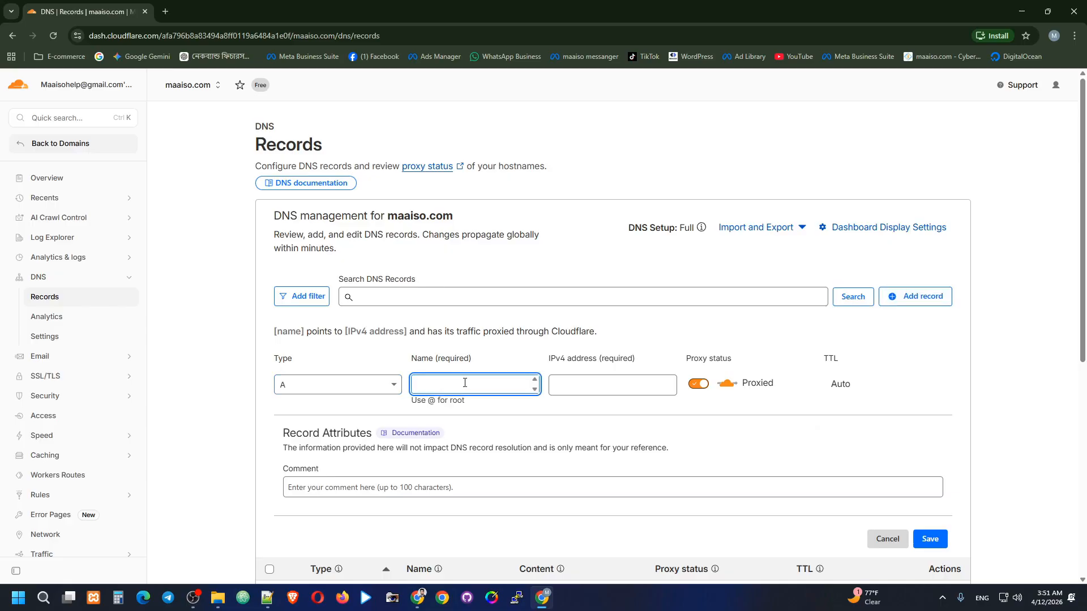
{"action": "type", "text": "pay"}
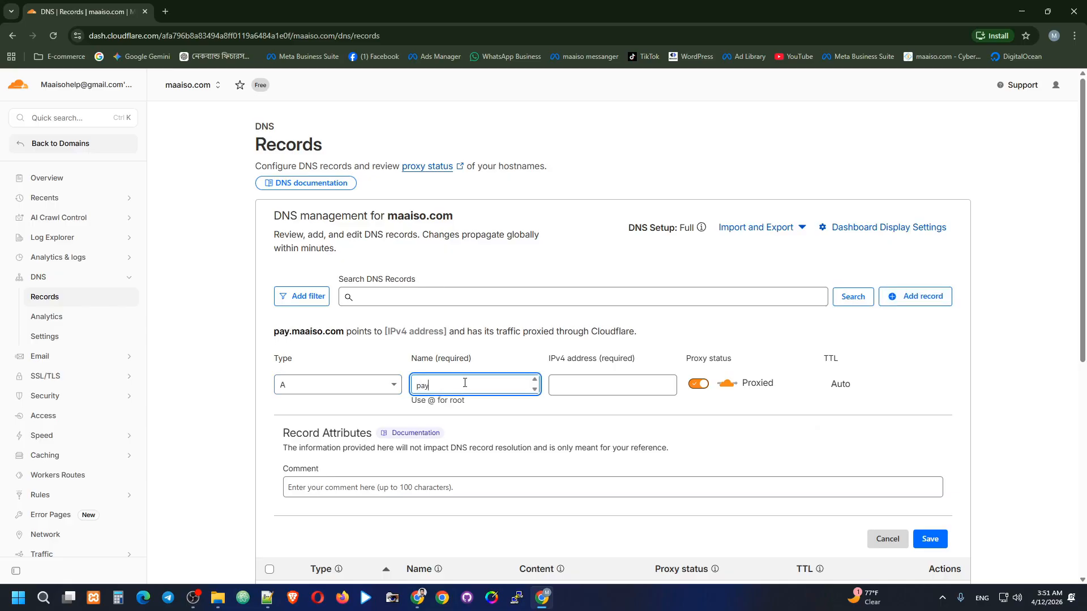
{"action": "type", "text": "men"}
{"action": "key", "text": "BackSpace"}
{"action": "key", "text": "BackSpace"}
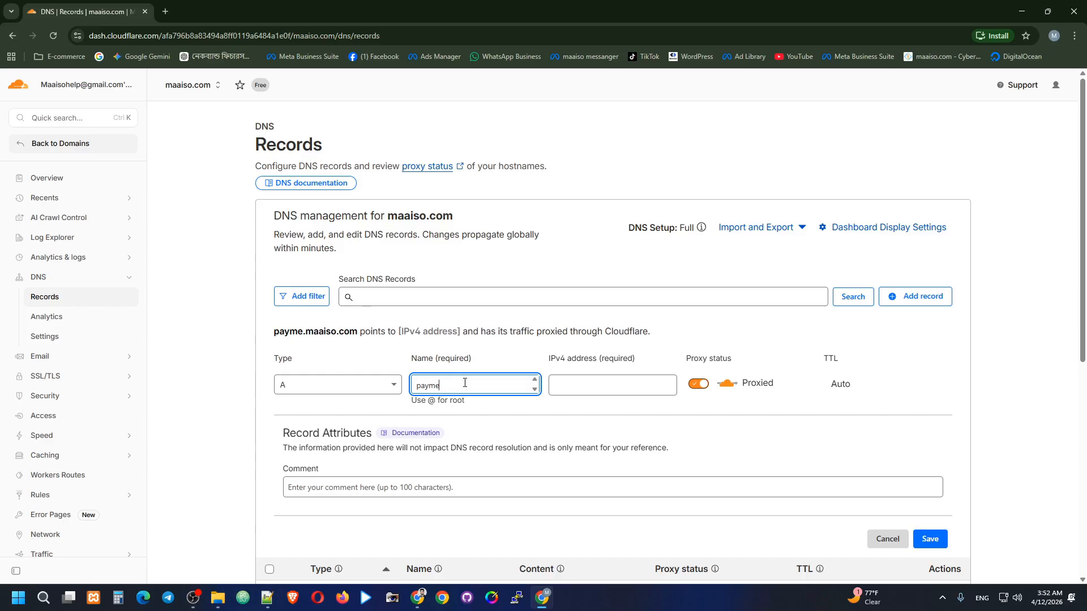
{"action": "type", "text": "ents"}
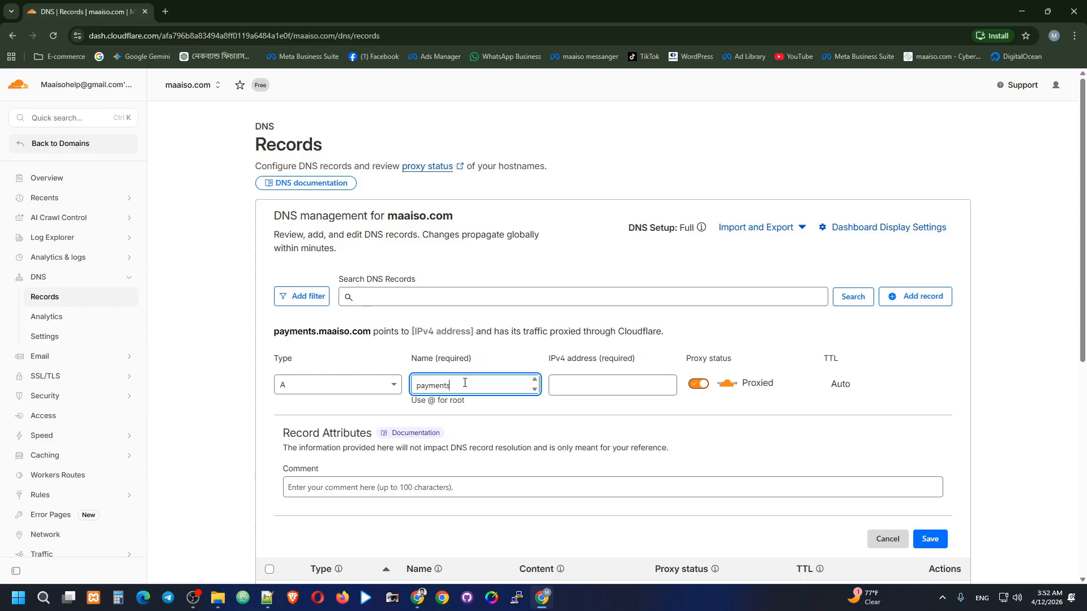
Set its IPv4 address to 139.59.248.64, copied from an existing record, and save it proxied.
{"action": "left_click", "coordinate": [604, 386]}
{"action": "scroll", "coordinate": [566, 453], "scroll_direction": "down", "scroll_amount": 2}
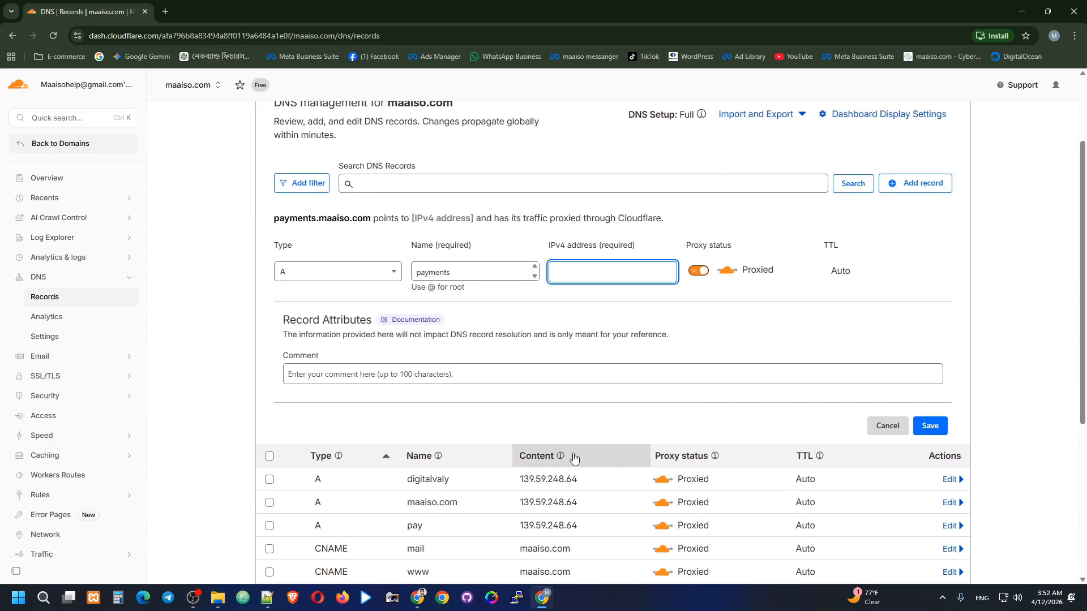
{"action": "left_click_drag", "start_coordinate": [522, 480], "coordinate": [583, 484]}
{"action": "key", "text": "ctrl+c"}
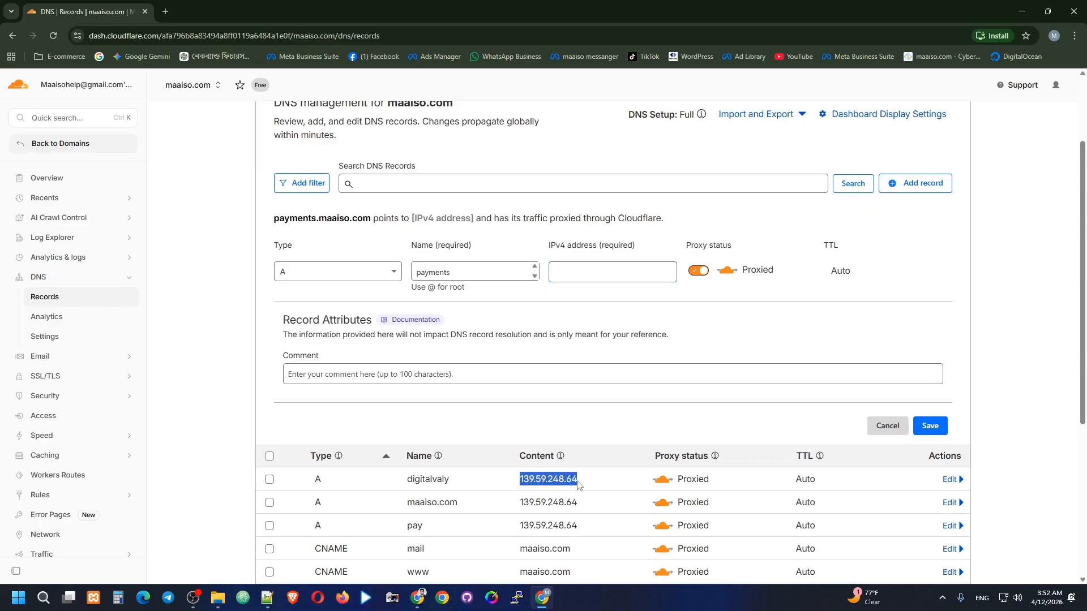
{"action": "left_click", "coordinate": [599, 281]}
{"action": "key", "text": "ctrl+v"}
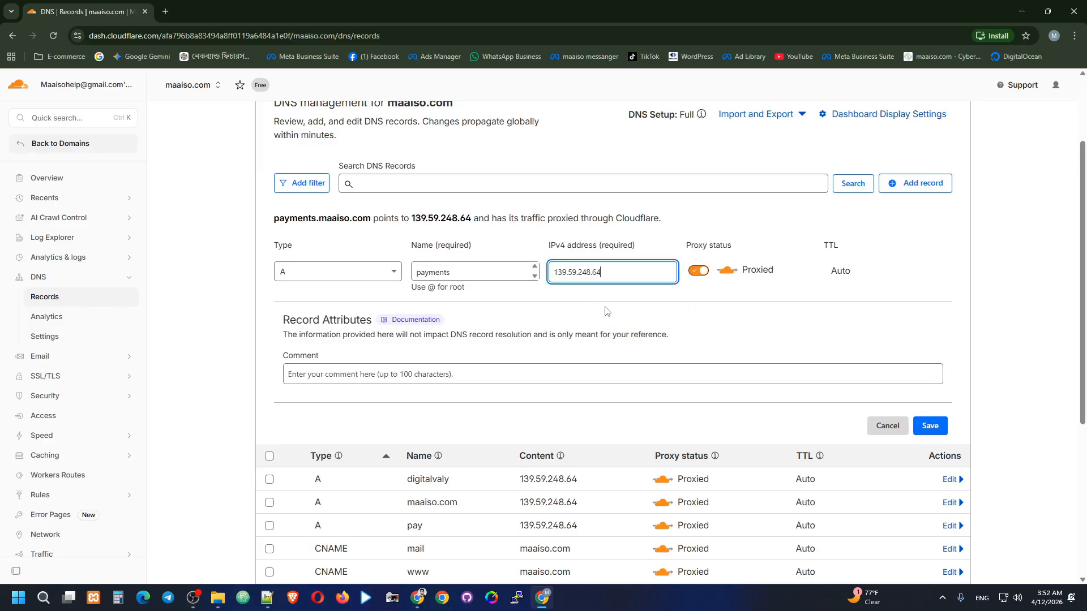
{"action": "left_click", "coordinate": [930, 426]}
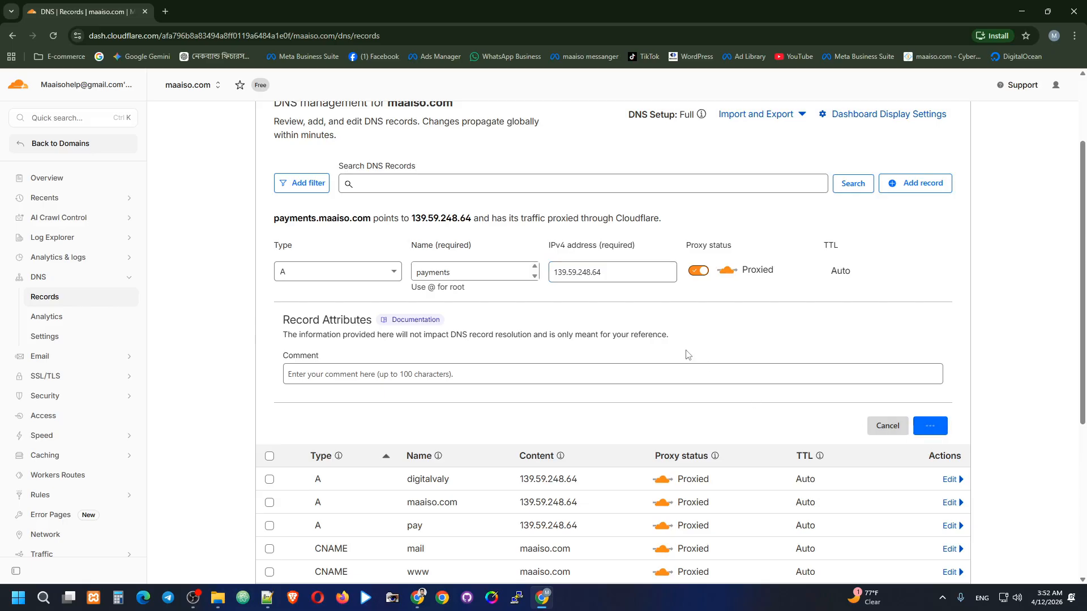
{"action": "scroll", "coordinate": [736, 266], "scroll_direction": "up", "scroll_amount": 1}
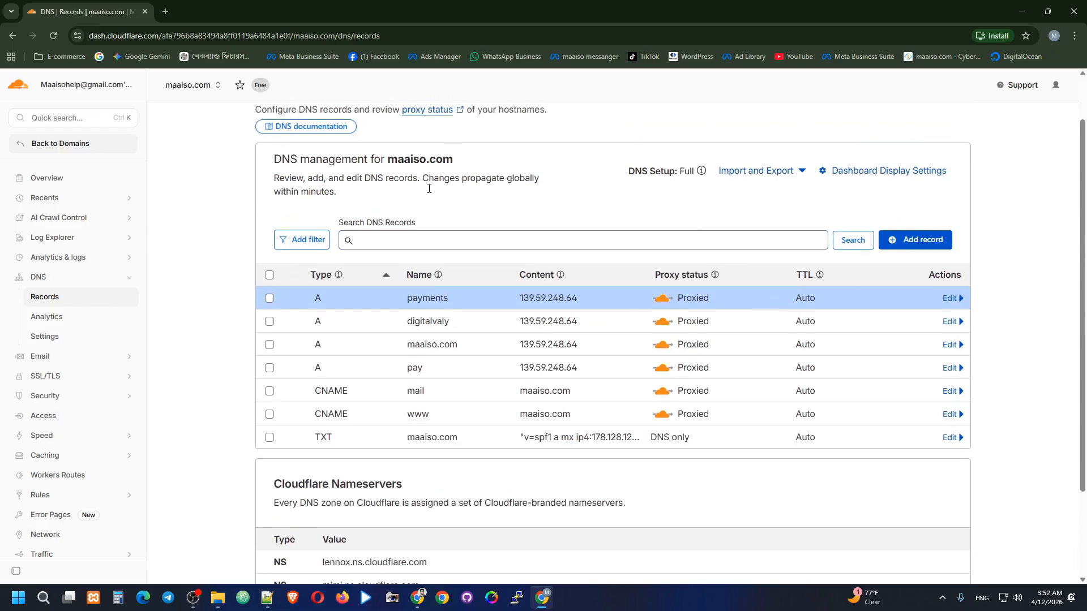
{"action": "left_click", "coordinate": [418, 598]}
Reload payments.maaiso.com so it loads the CyberPanel Installed page.
{"action": "left_click", "coordinate": [53, 35]}
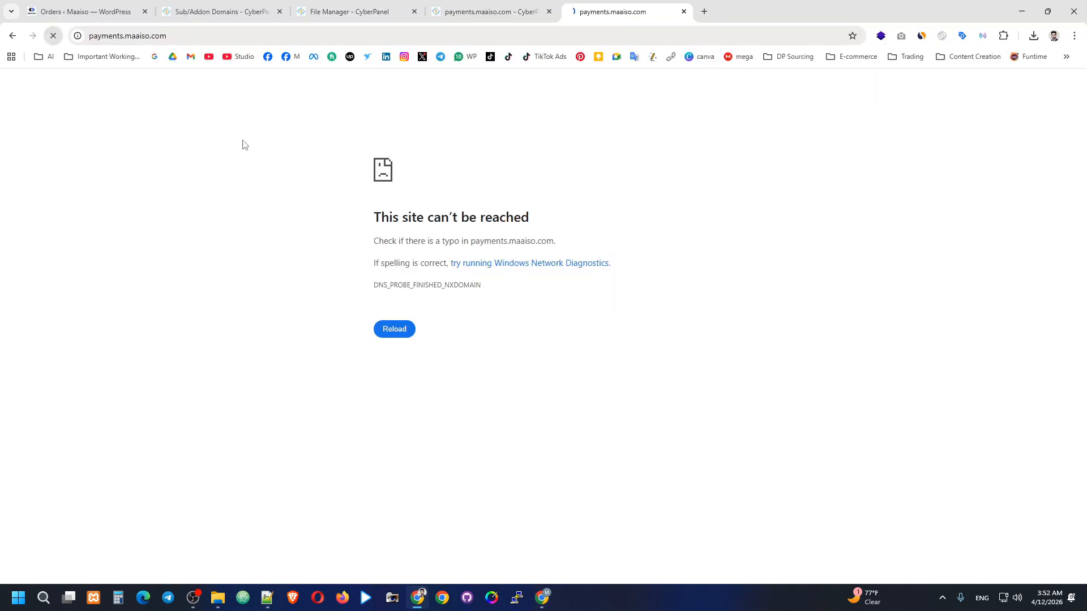
{"action": "left_click_drag", "start_coordinate": [307, 215], "coordinate": [724, 215]}
{"action": "left_click", "coordinate": [766, 221]}
{"action": "left_click_drag", "start_coordinate": [342, 214], "coordinate": [672, 214]}
{"action": "left_click", "coordinate": [735, 215]}
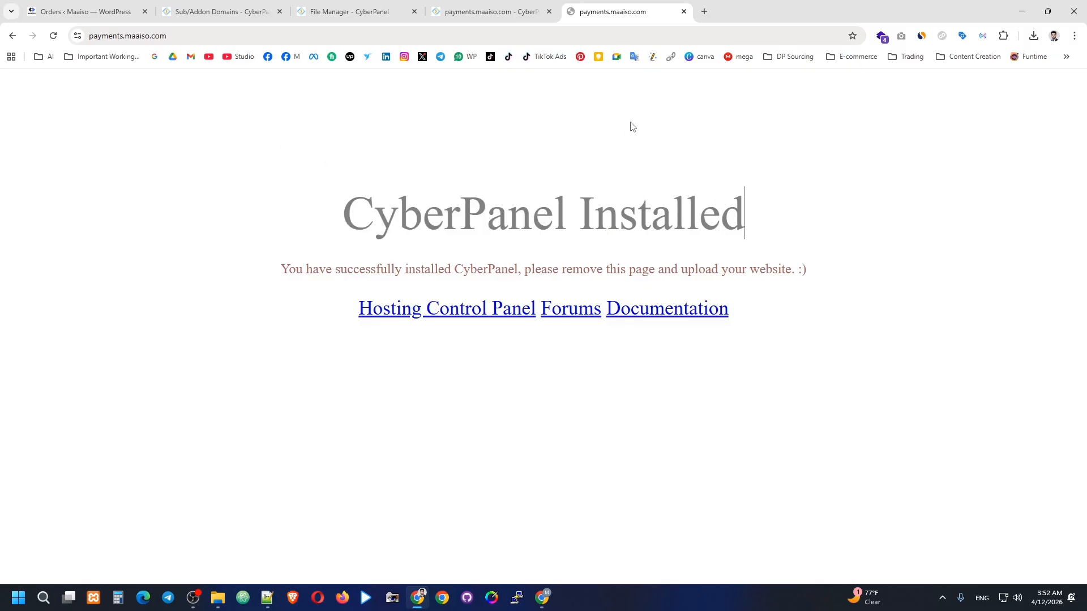
Check the SSL settings tab, then view payments.maaiso.com's connection information.
{"action": "left_click", "coordinate": [504, 8]}
{"action": "left_click", "coordinate": [603, 11]}
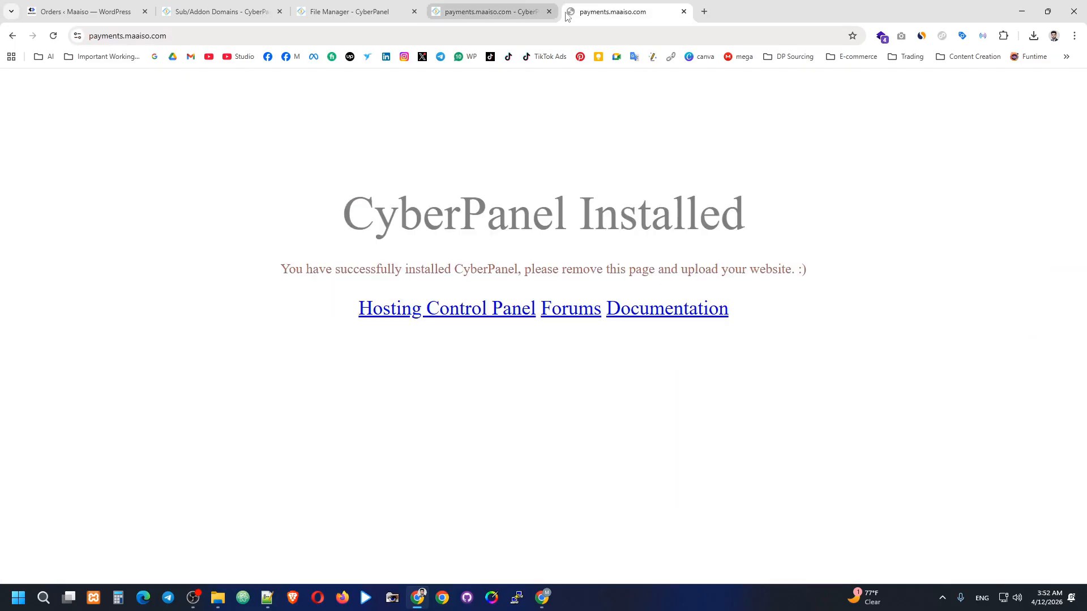
{"action": "left_click", "coordinate": [78, 36]}
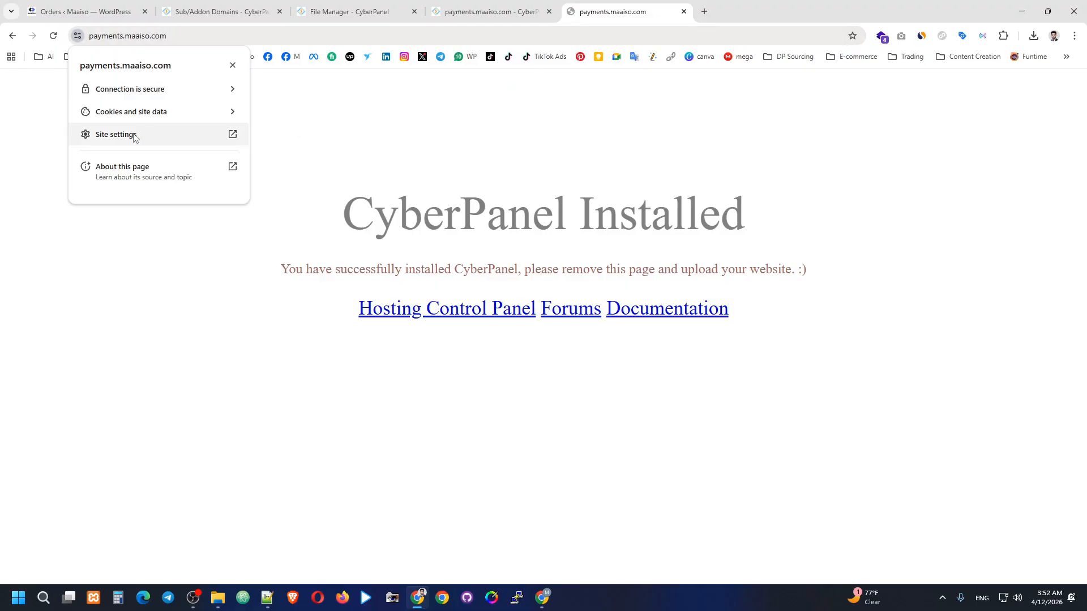
Copy the certificate's SHA-256 fingerprint into the SSL Certificate field.
{"action": "left_click", "coordinate": [155, 94]}
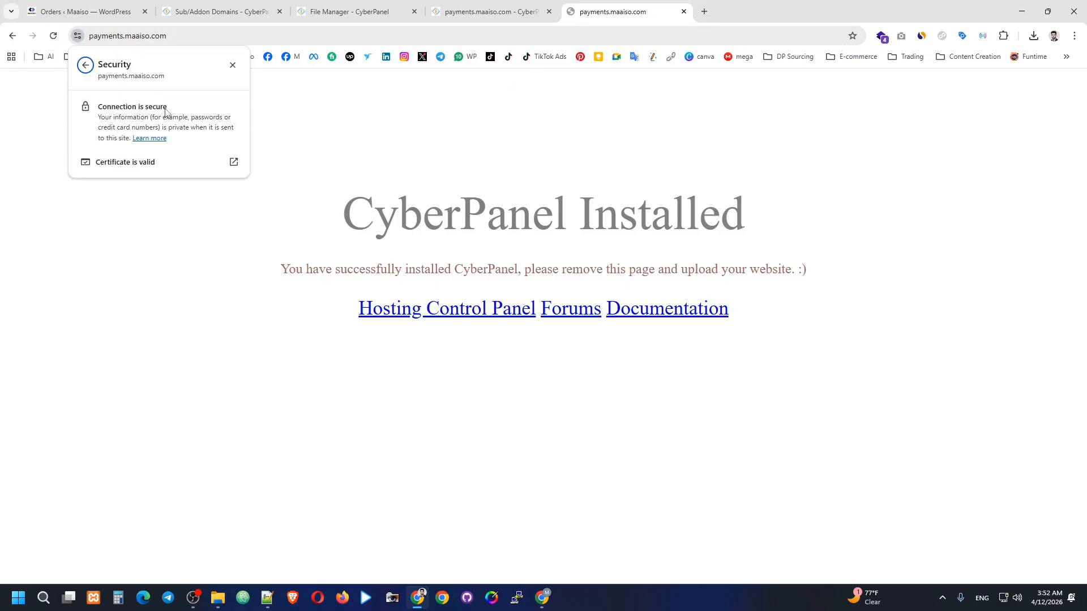
{"action": "left_click", "coordinate": [129, 164]}
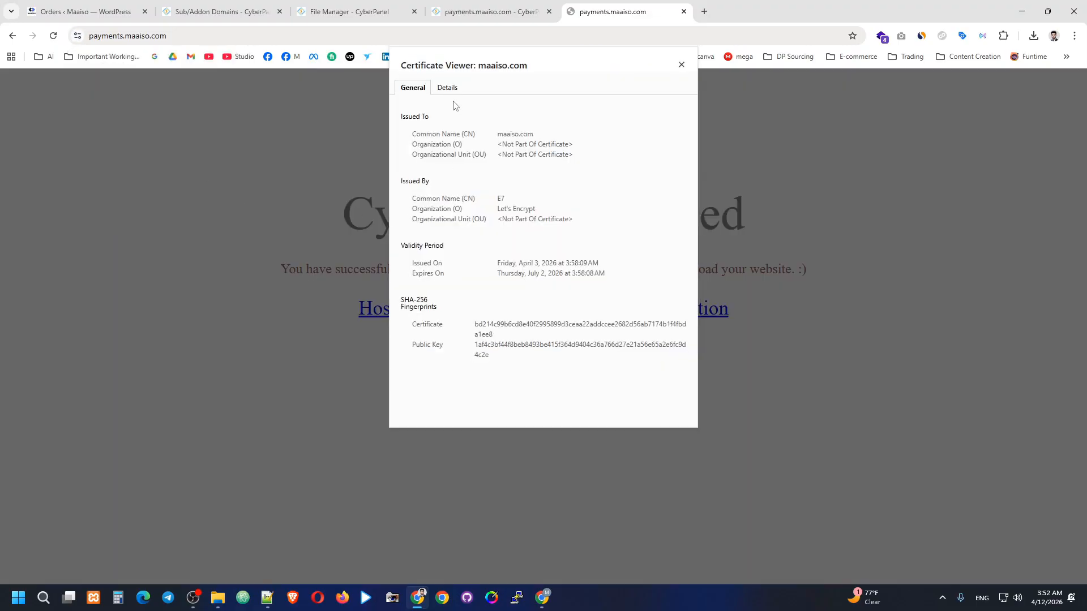
{"action": "left_click_drag", "start_coordinate": [479, 335], "coordinate": [478, 333]}
{"action": "right_click", "coordinate": [487, 331]}
{"action": "left_click", "coordinate": [512, 342]}
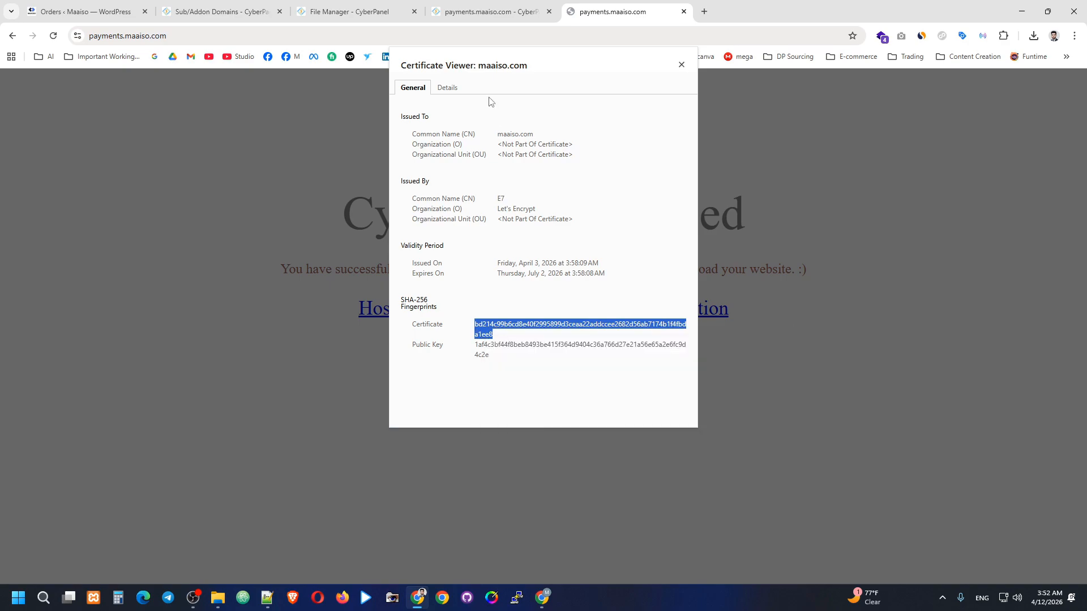
{"action": "left_click", "coordinate": [480, 10]}
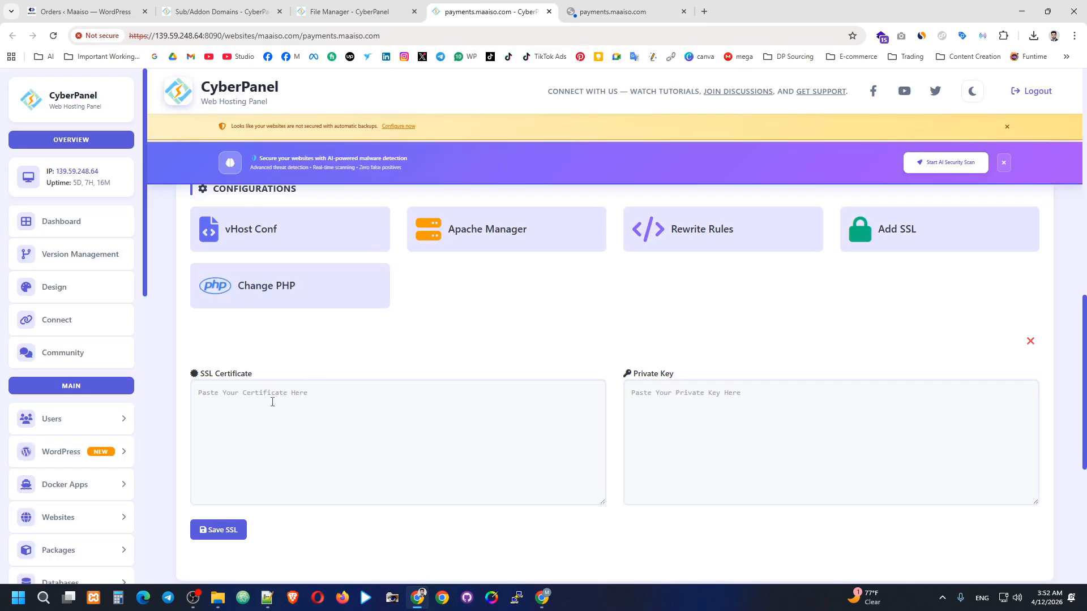
{"action": "left_click", "coordinate": [271, 402]}
{"action": "key", "text": "ctrl+v"}
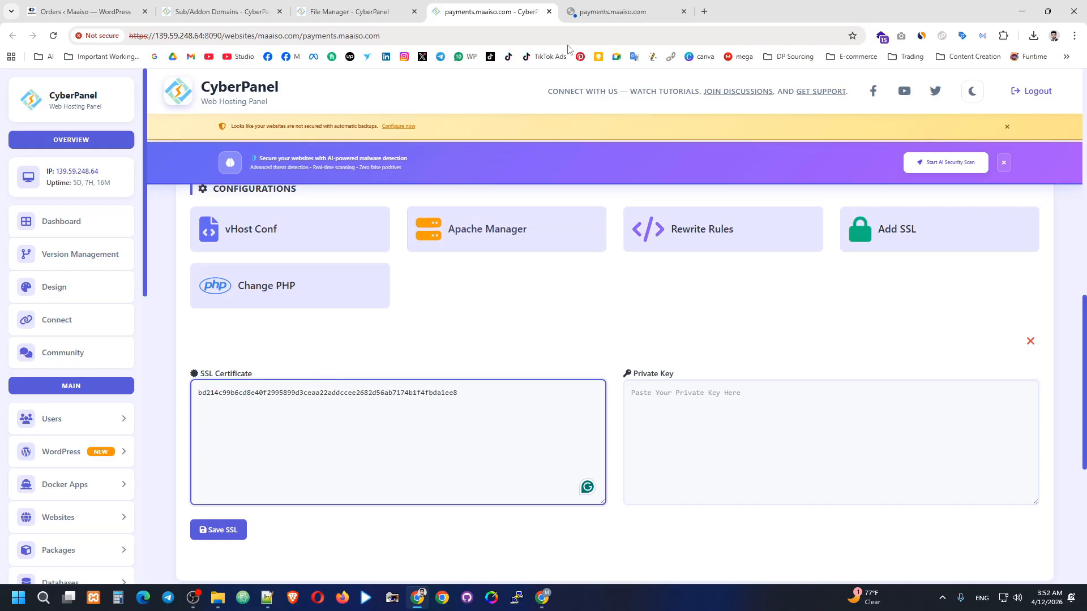
Copy the public key fingerprint into the Private Key field and save the SSL.
{"action": "key", "text": "ctrl+Tab"}
{"action": "left_click", "coordinate": [506, 365]}
{"action": "left_click_drag", "start_coordinate": [476, 359], "coordinate": [472, 351]}
{"action": "left_click", "coordinate": [501, 359]}
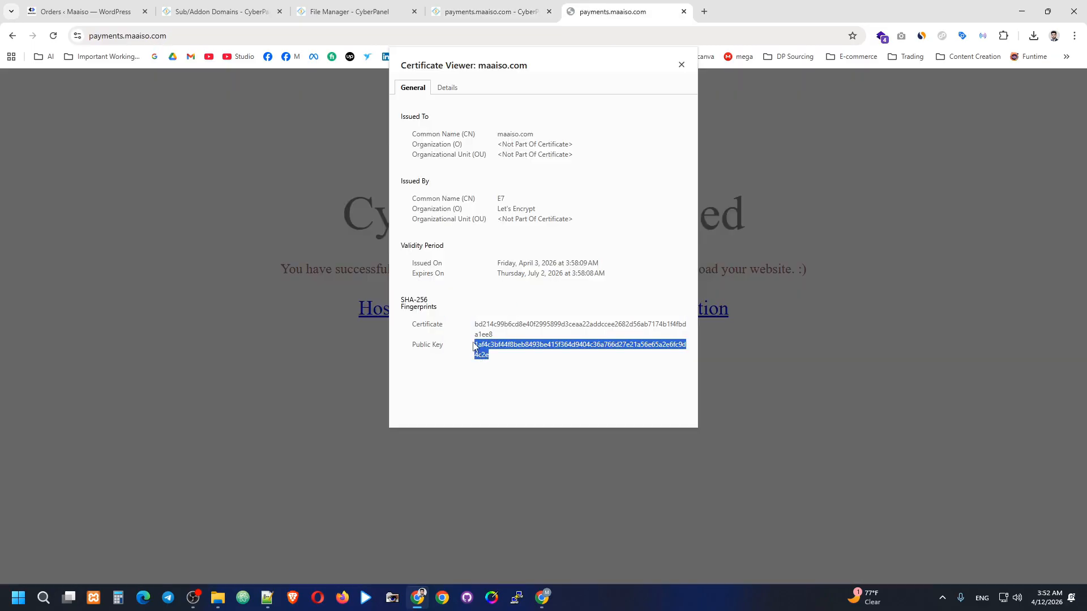
{"action": "key", "text": "ctrl+c"}
{"action": "key", "text": "ctrl+shift+Tab"}
{"action": "left_click", "coordinate": [673, 413]}
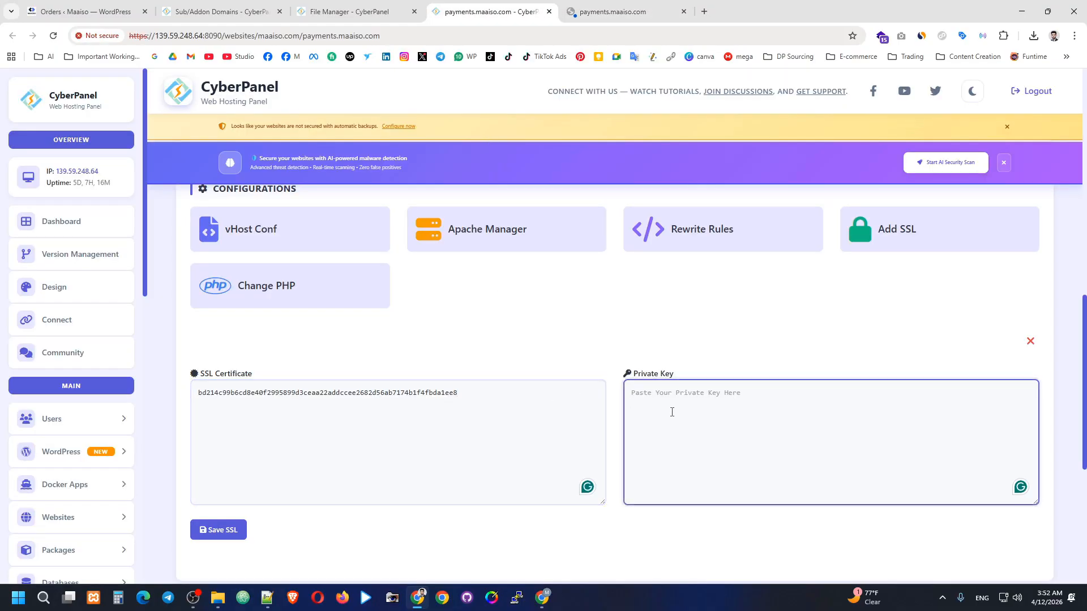
{"action": "key", "text": "ctrl+v"}
{"action": "left_click", "coordinate": [227, 529]}
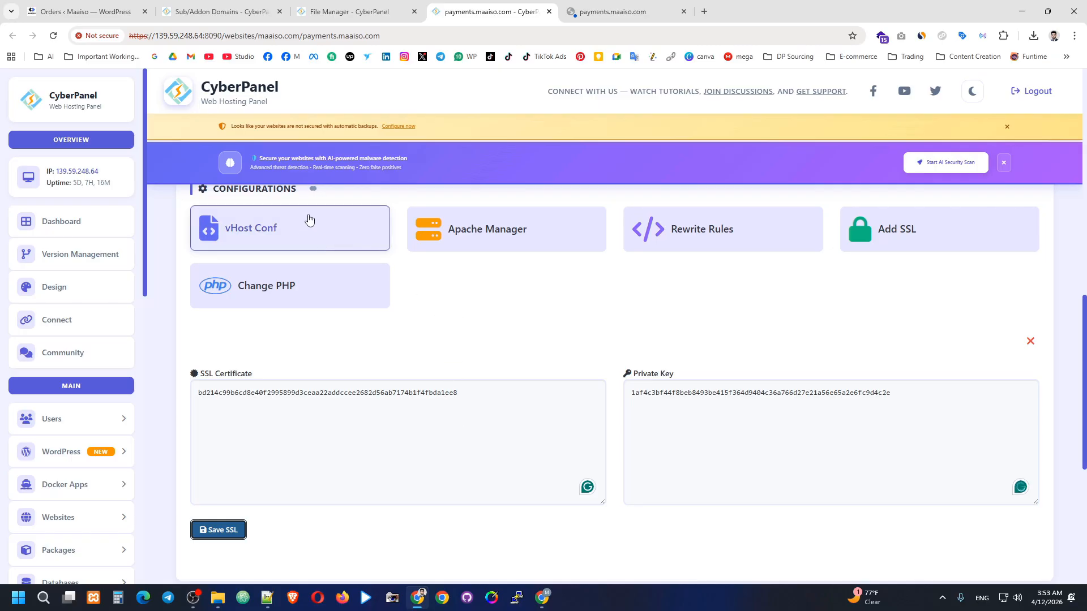
Close the Certificate Viewer and open payments.maaiso.com's File Manager.
{"action": "scroll", "coordinate": [309, 222], "scroll_direction": "up", "scroll_amount": 1}
{"action": "scroll", "coordinate": [357, 252], "scroll_direction": "down", "scroll_amount": 2}
{"action": "left_click_drag", "start_coordinate": [217, 290], "coordinate": [332, 274]}
{"action": "key", "text": "ctrl+Tab"}
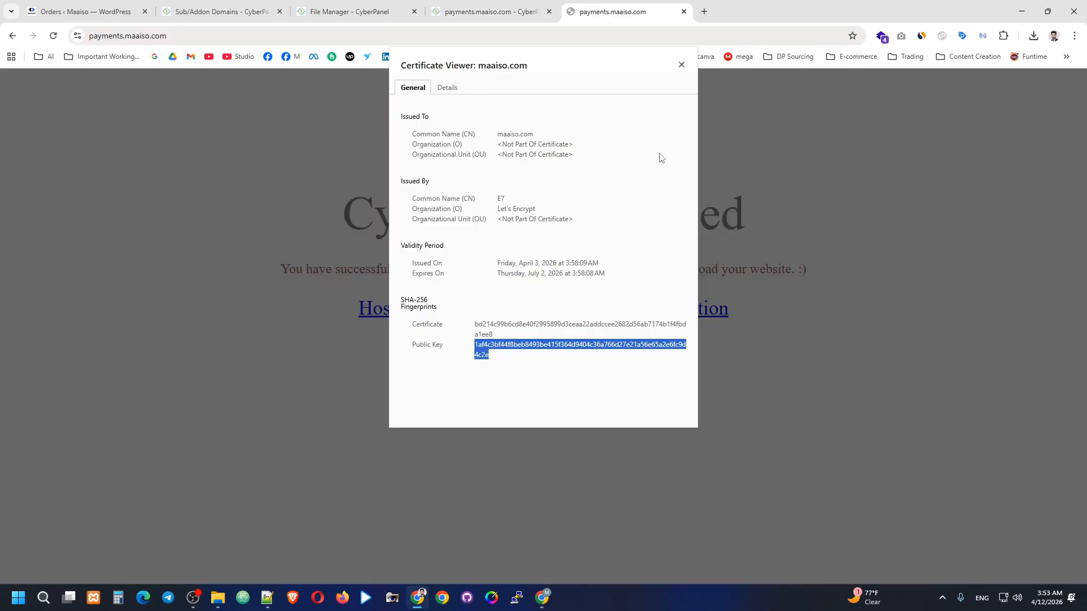
{"action": "left_click", "coordinate": [681, 65]}
{"action": "left_click", "coordinate": [515, 7]}
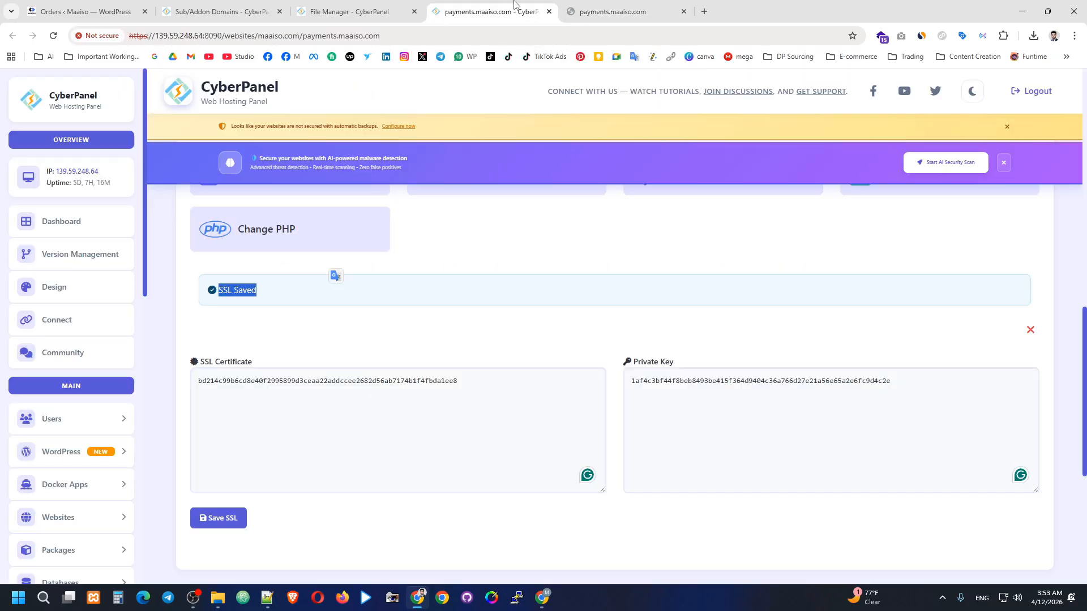
{"action": "scroll", "coordinate": [397, 315], "scroll_direction": "up", "scroll_amount": 3}
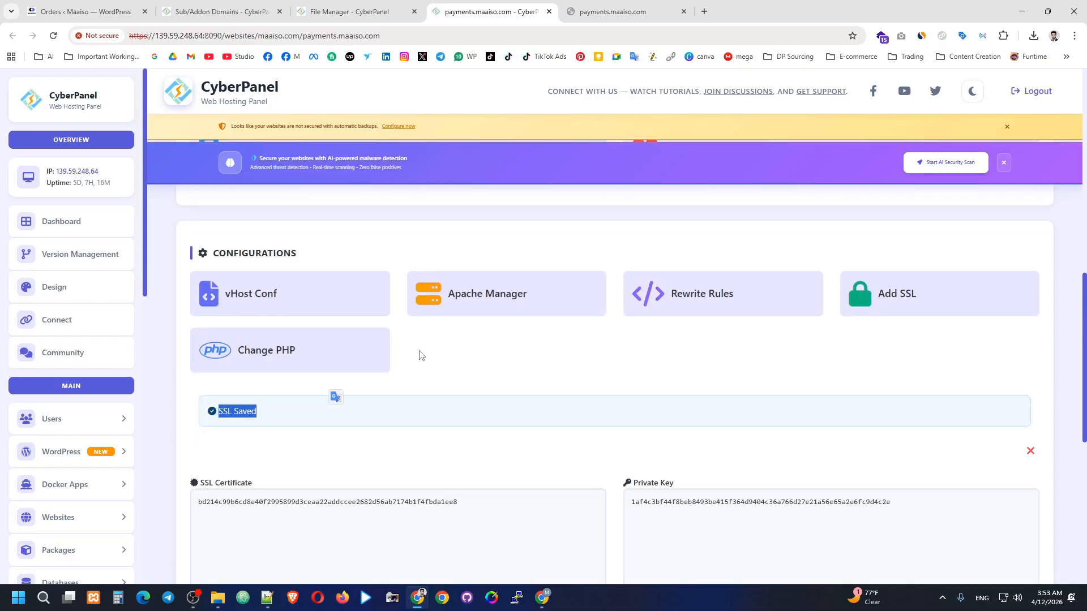
{"action": "scroll", "coordinate": [272, 327], "scroll_direction": "up", "scroll_amount": 2}
{"action": "scroll", "coordinate": [265, 340], "scroll_direction": "down", "scroll_amount": 10}
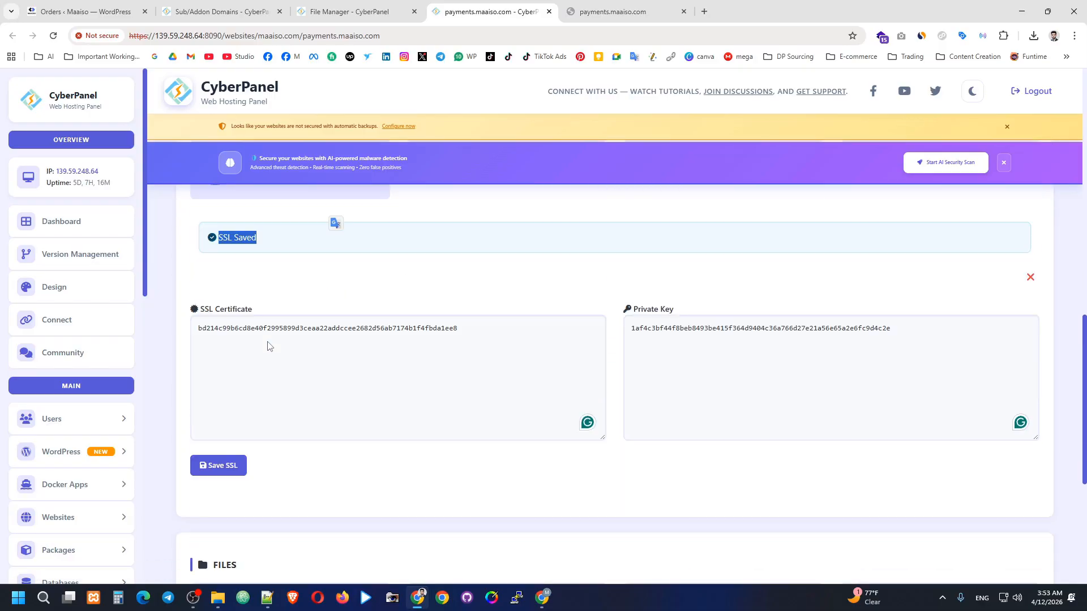
{"action": "left_click", "coordinate": [275, 338]}
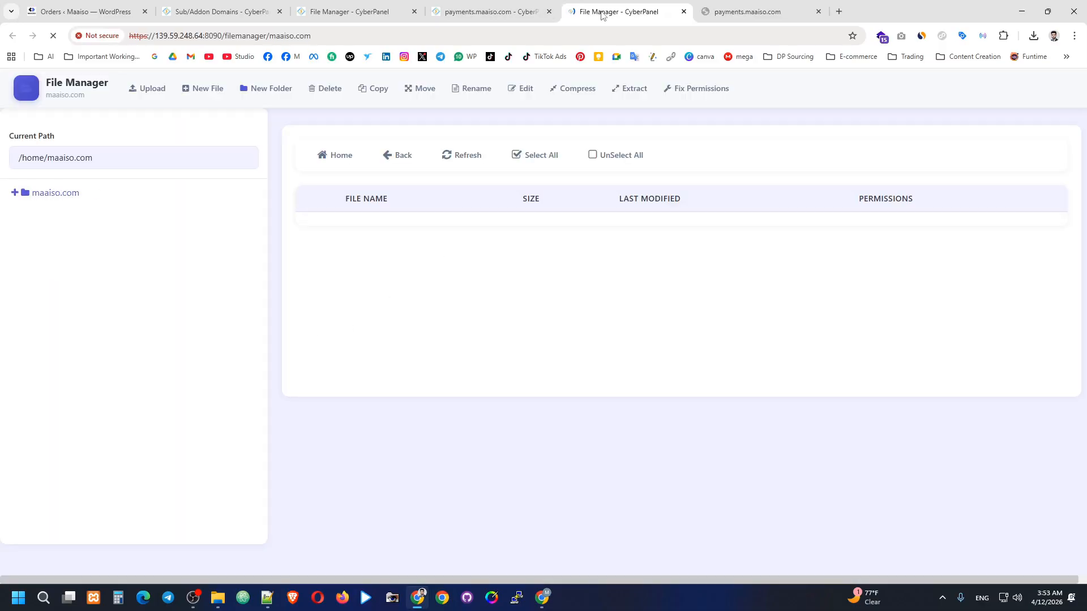
Open the payments.maaiso.com folder in the maaiso.com file listing.
{"action": "left_click", "coordinate": [535, 13]}
{"action": "left_click", "coordinate": [564, 12]}
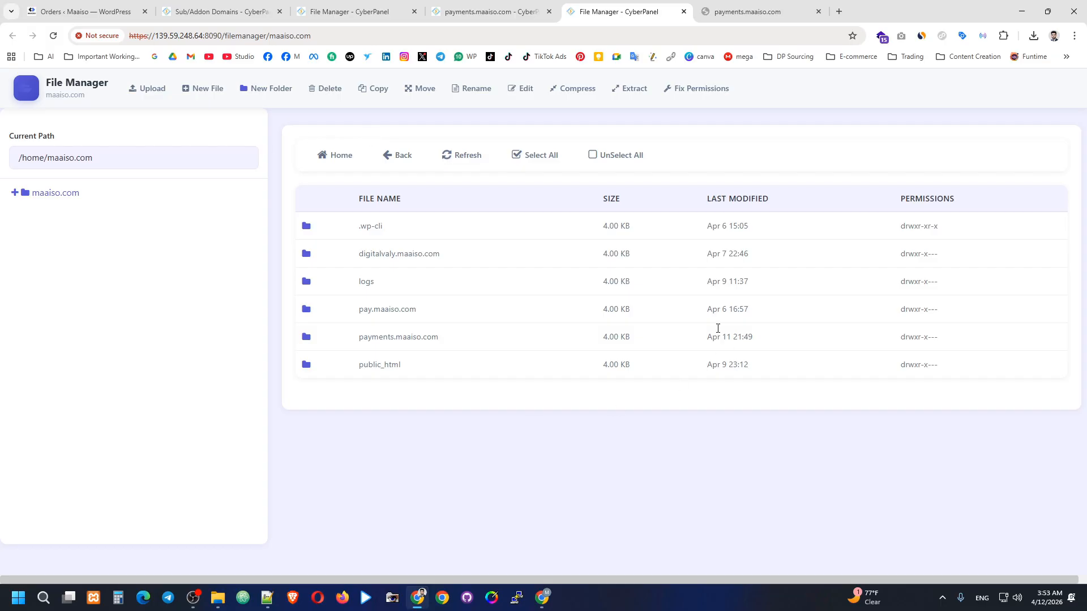
{"action": "left_click", "coordinate": [396, 337]}
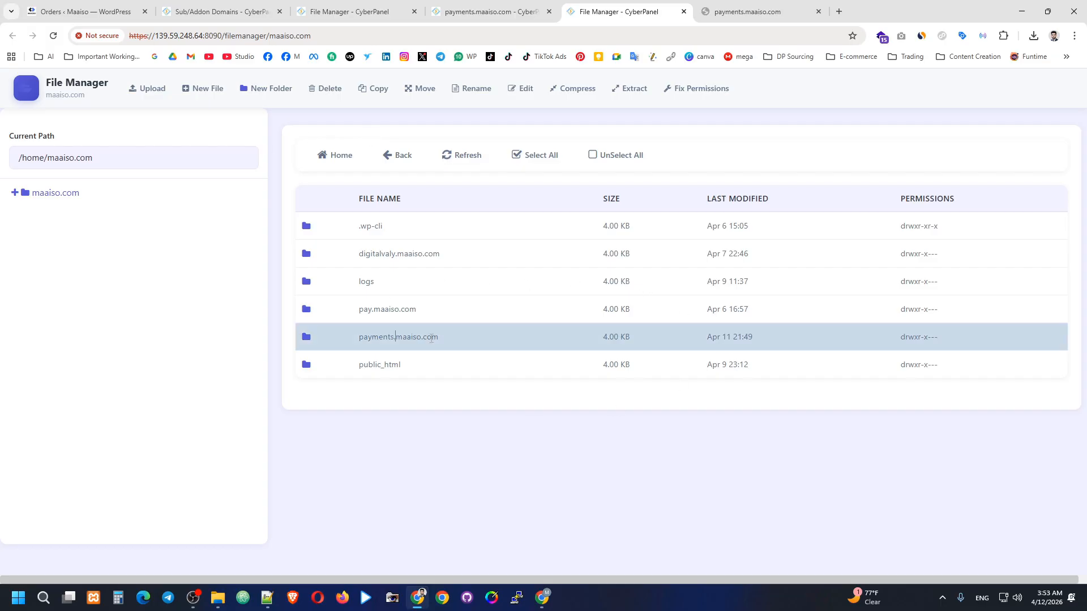
{"action": "double_click", "coordinate": [429, 338]}
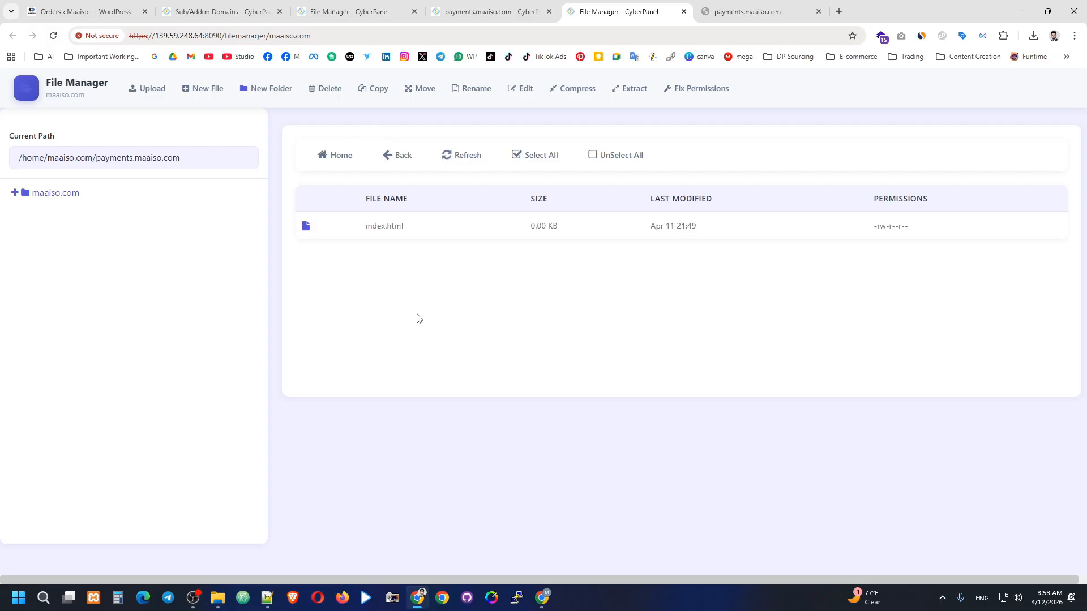
Delete index.html permanently with Skip Trash Folder ticked.
{"action": "left_click", "coordinate": [407, 226]}
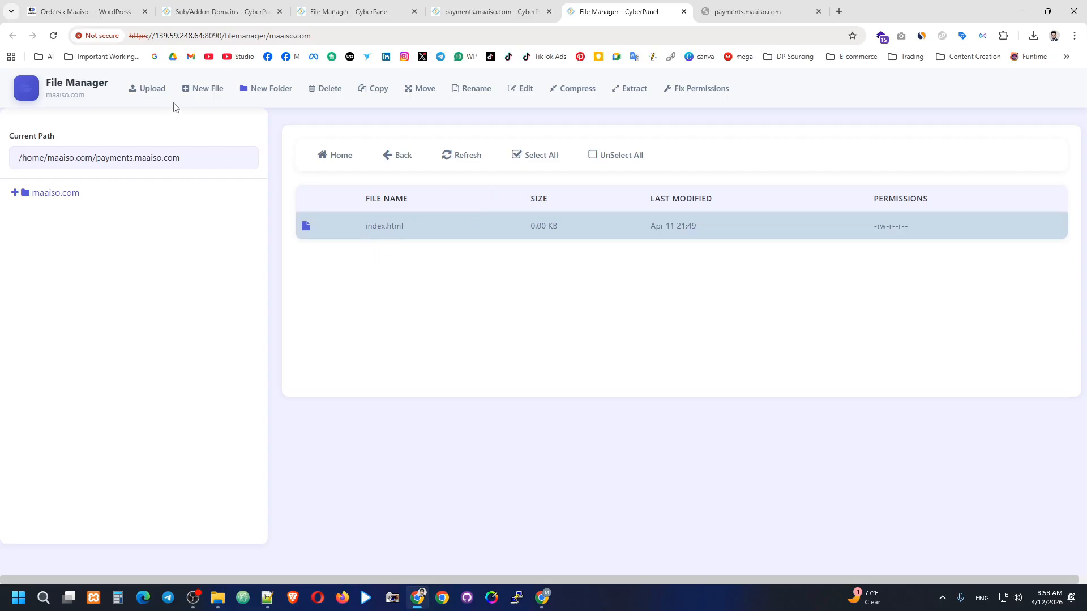
{"action": "left_click", "coordinate": [329, 92]}
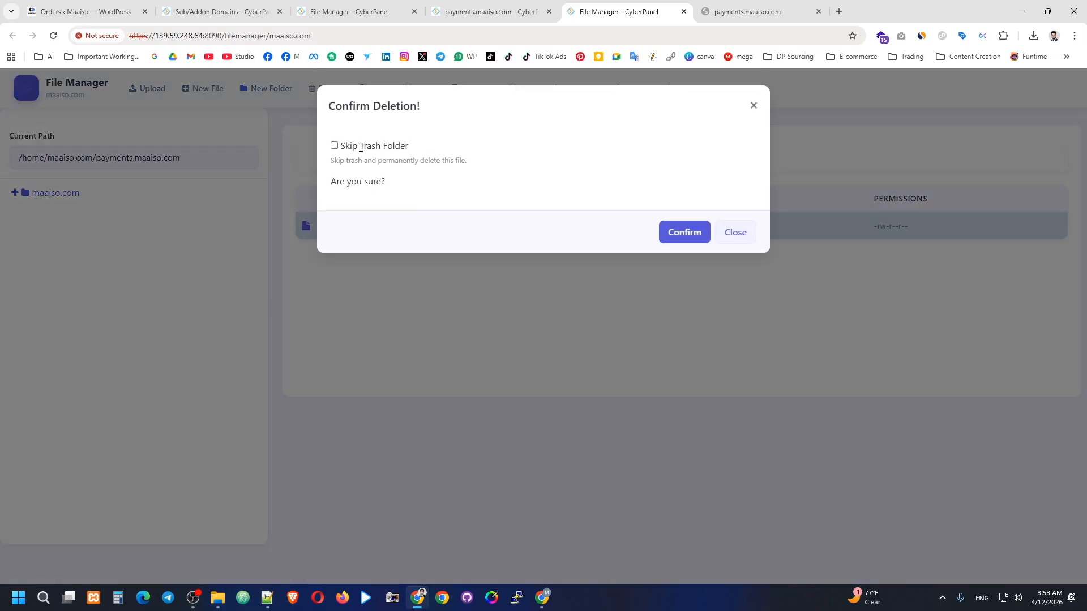
{"action": "left_click", "coordinate": [334, 146]}
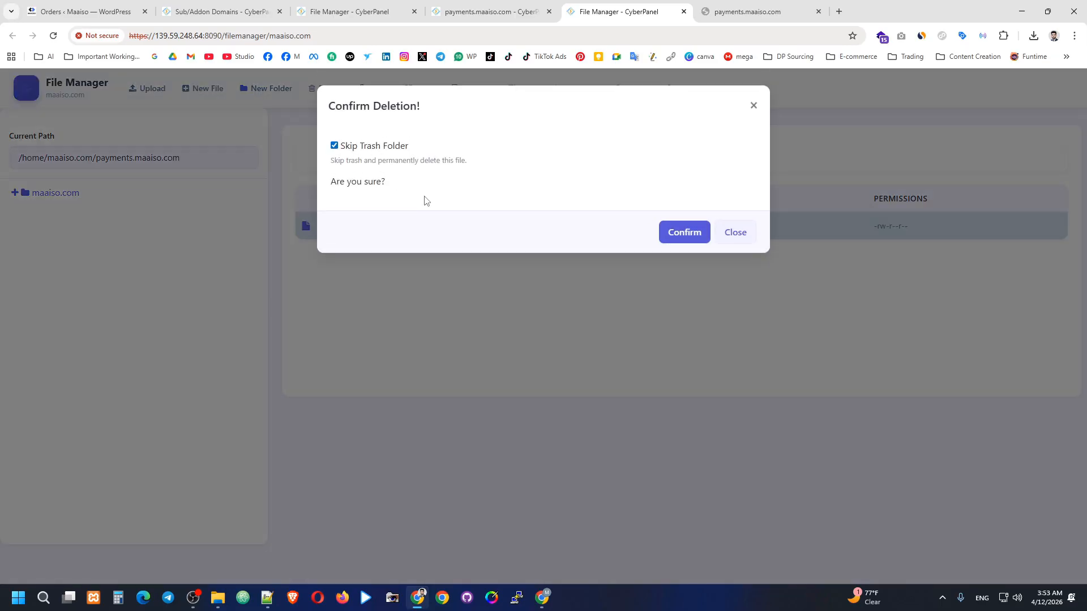
{"action": "left_click", "coordinate": [684, 232]}
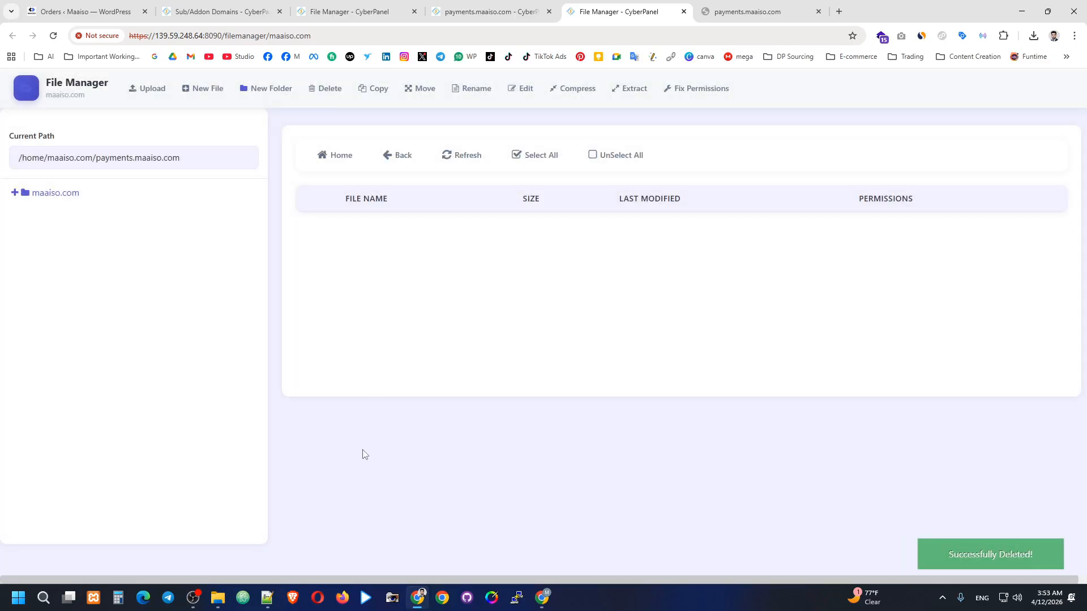
{"action": "left_click", "coordinate": [147, 89]}
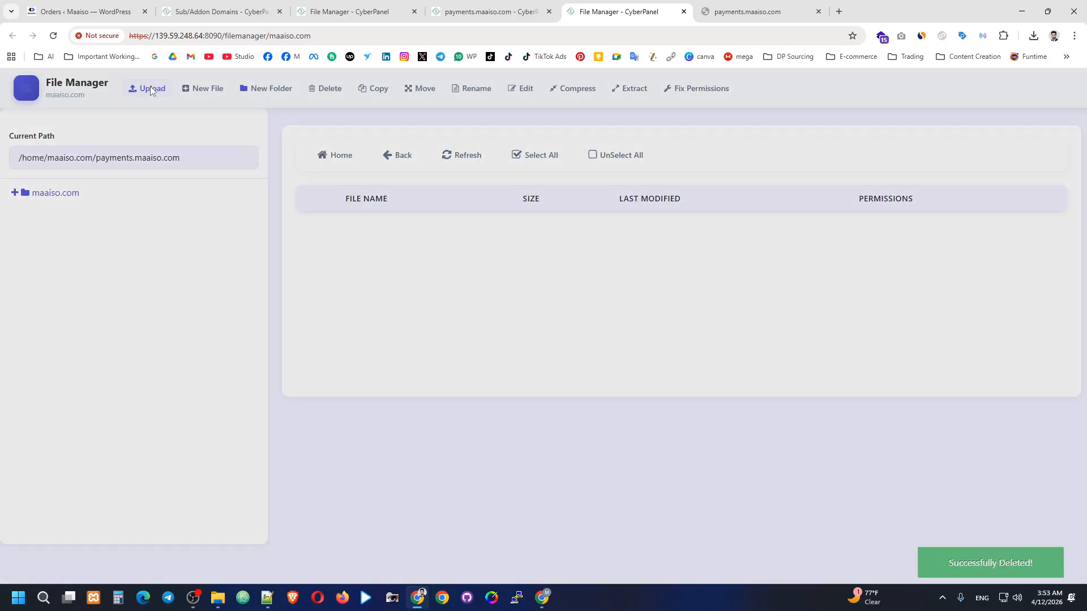
Upload PipraPay-V2-main.zip from the Pipra pay folder into payments.maaiso.com.
{"action": "left_click", "coordinate": [372, 352]}
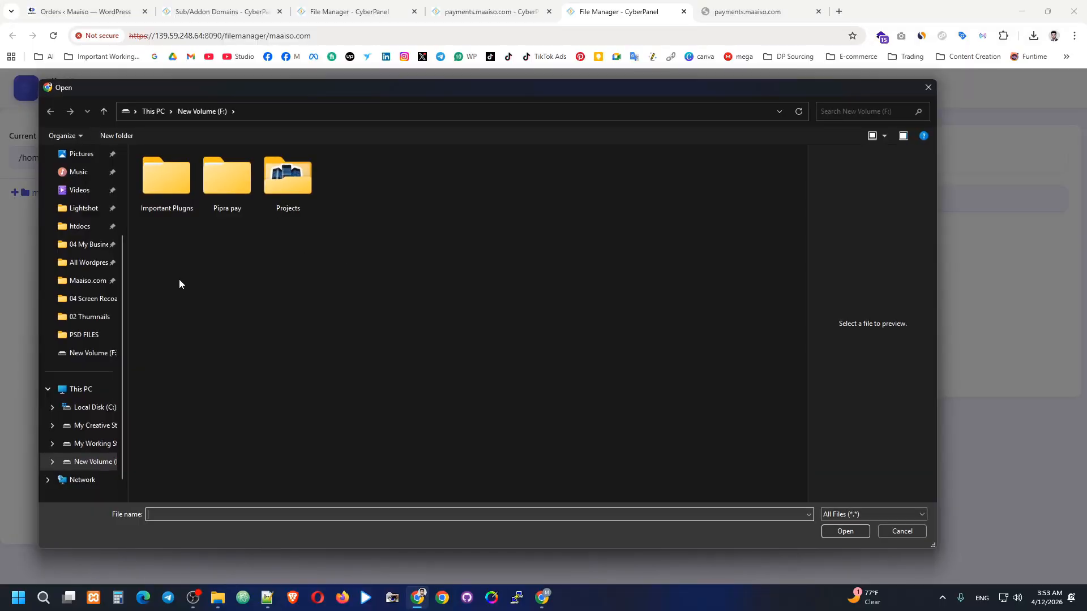
{"action": "scroll", "coordinate": [74, 387], "scroll_direction": "down", "scroll_amount": 1}
{"action": "double_click", "coordinate": [215, 202]}
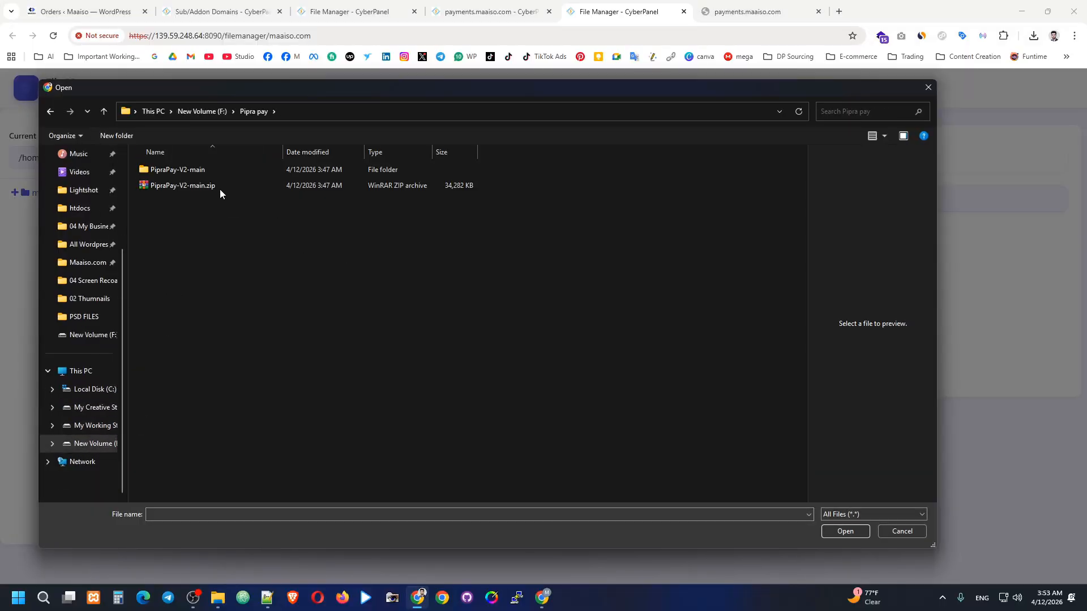
{"action": "left_click", "coordinate": [220, 187]}
{"action": "left_click", "coordinate": [833, 535]}
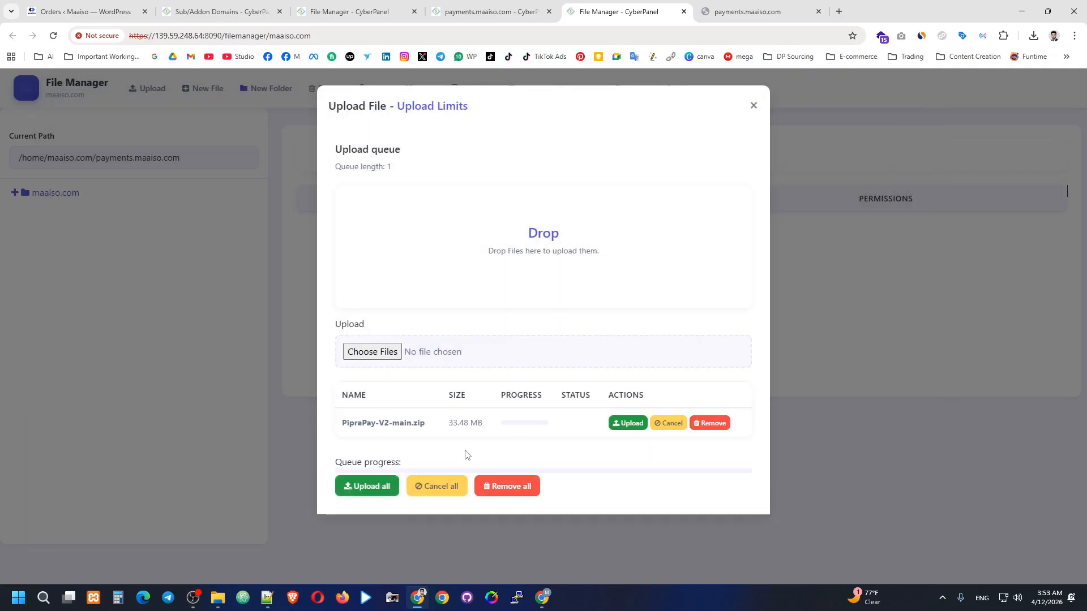
{"action": "left_click", "coordinate": [377, 490]}
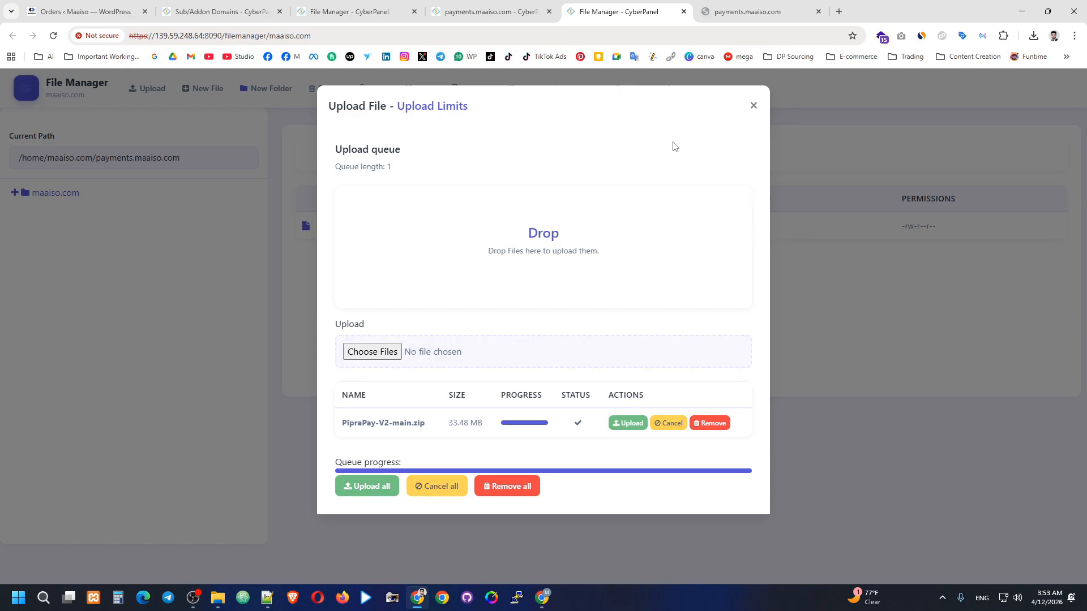
{"action": "left_click", "coordinate": [754, 106]}
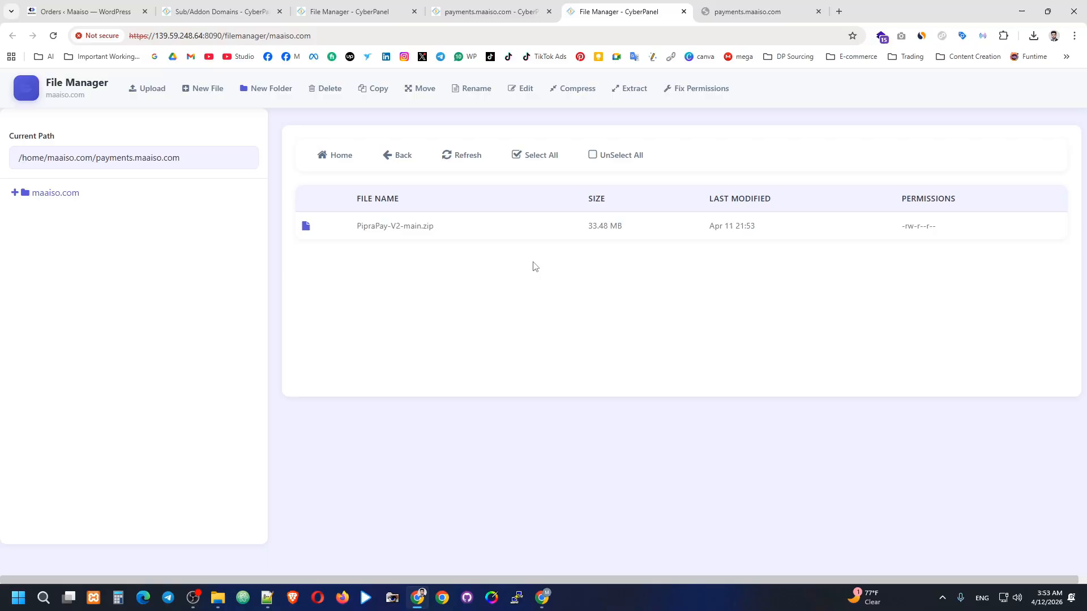
Extract PipraPay-V2-main.zip into the current folder.
{"action": "right_click", "coordinate": [414, 224]}
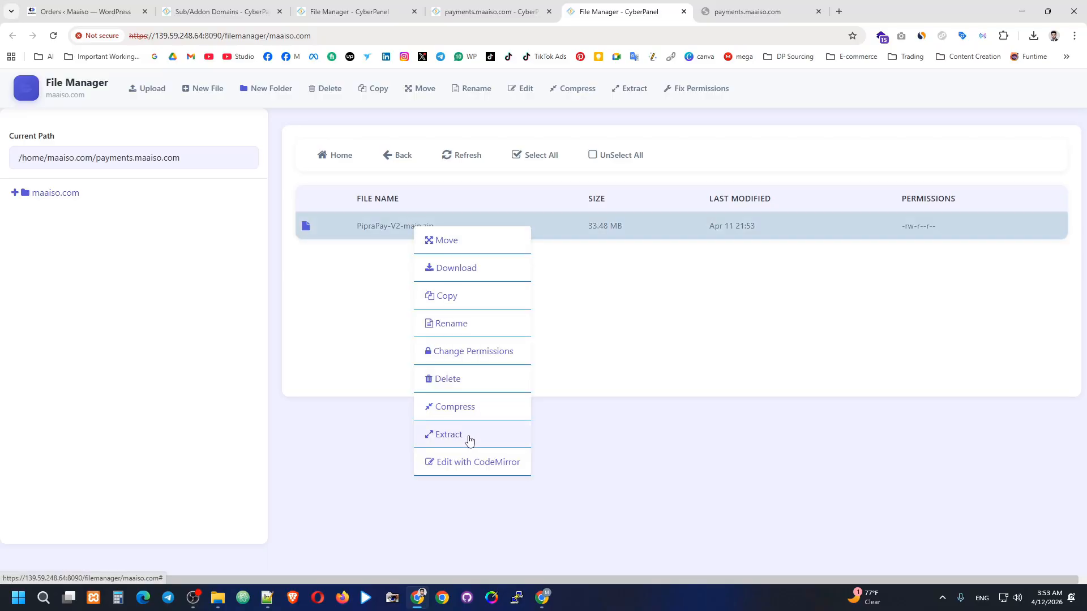
{"action": "left_click", "coordinate": [469, 436]}
{"action": "left_click", "coordinate": [369, 215]}
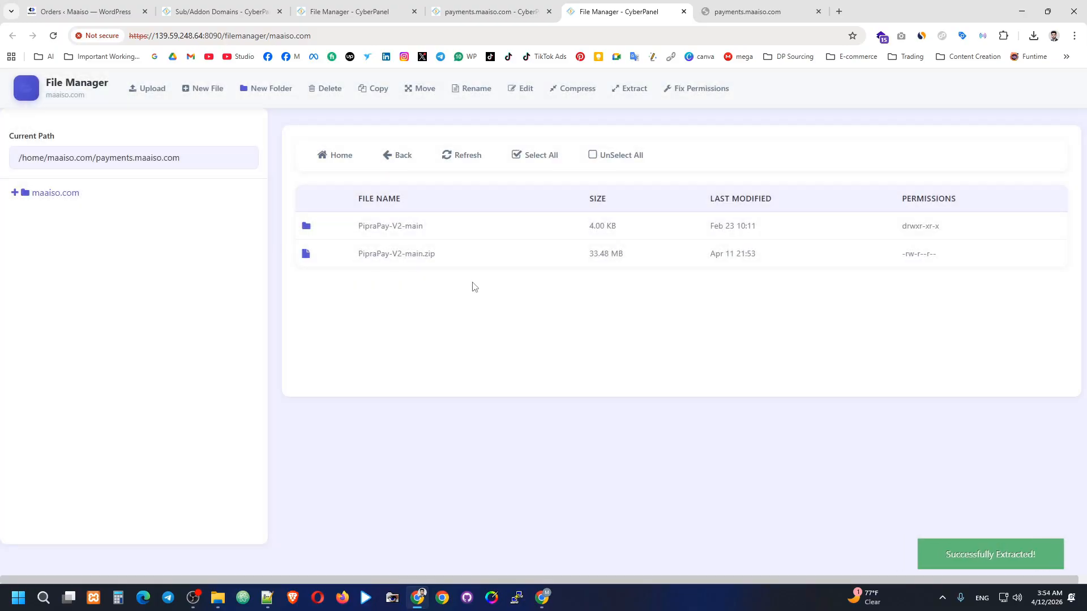
Move everything in PipraPay-V2-main up into payments.maaiso.com/.
{"action": "double_click", "coordinate": [444, 228]}
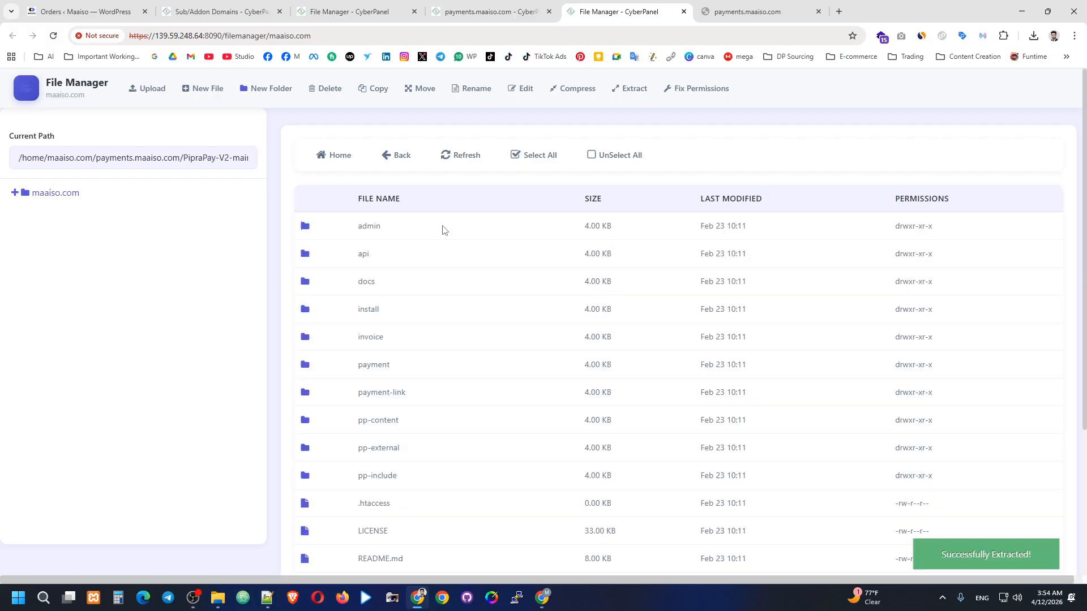
{"action": "left_click", "coordinate": [508, 304]}
{"action": "left_click", "coordinate": [517, 156]}
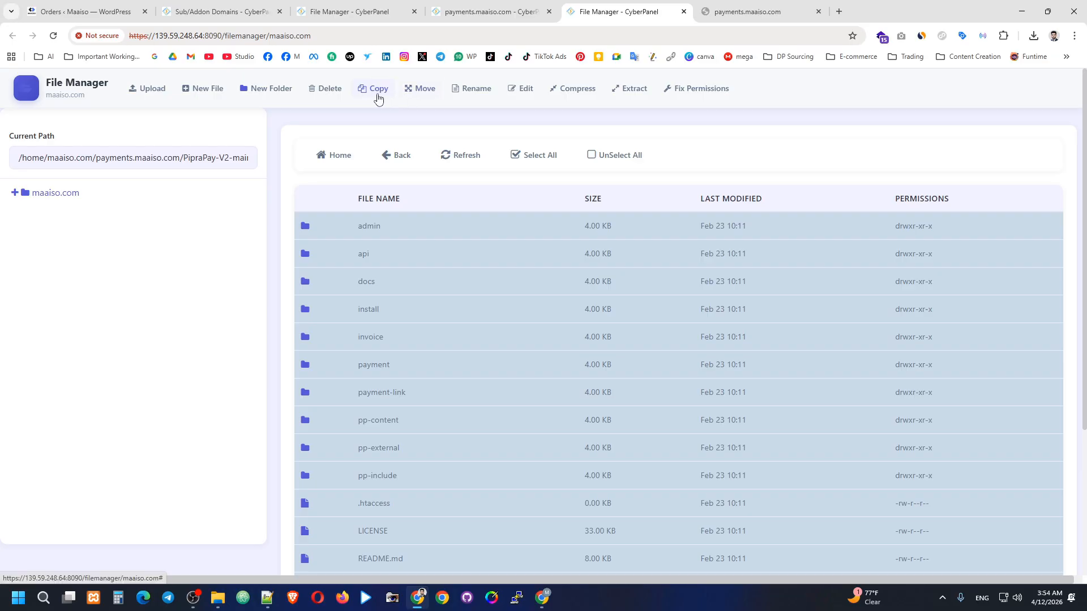
{"action": "left_click", "coordinate": [420, 89]}
{"action": "left_click_drag", "start_coordinate": [572, 245], "coordinate": [503, 271]}
{"action": "key", "text": "BackSpace"}
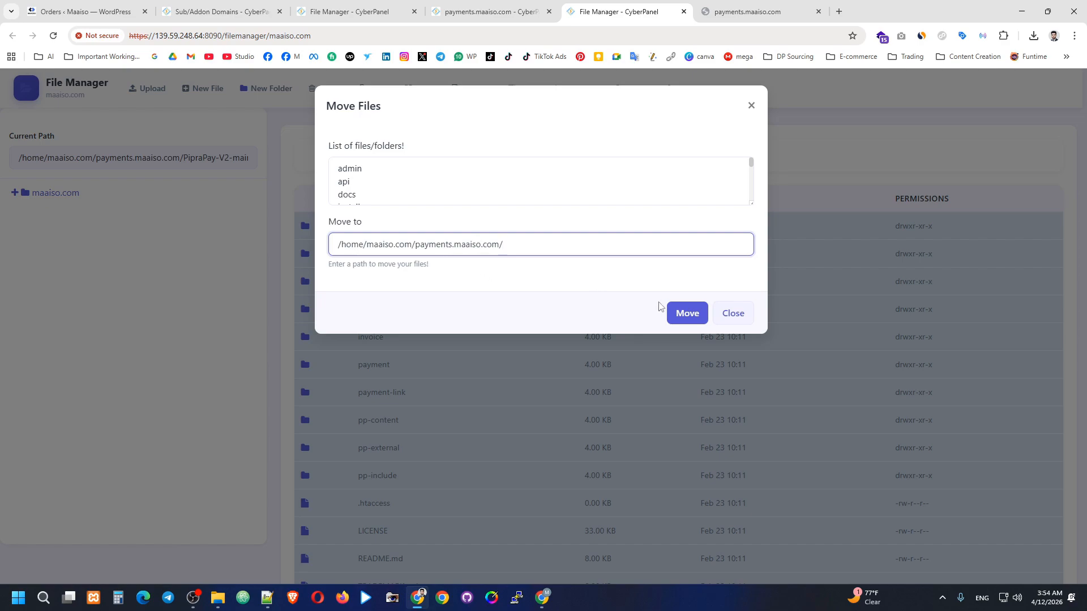
{"action": "left_click", "coordinate": [686, 313]}
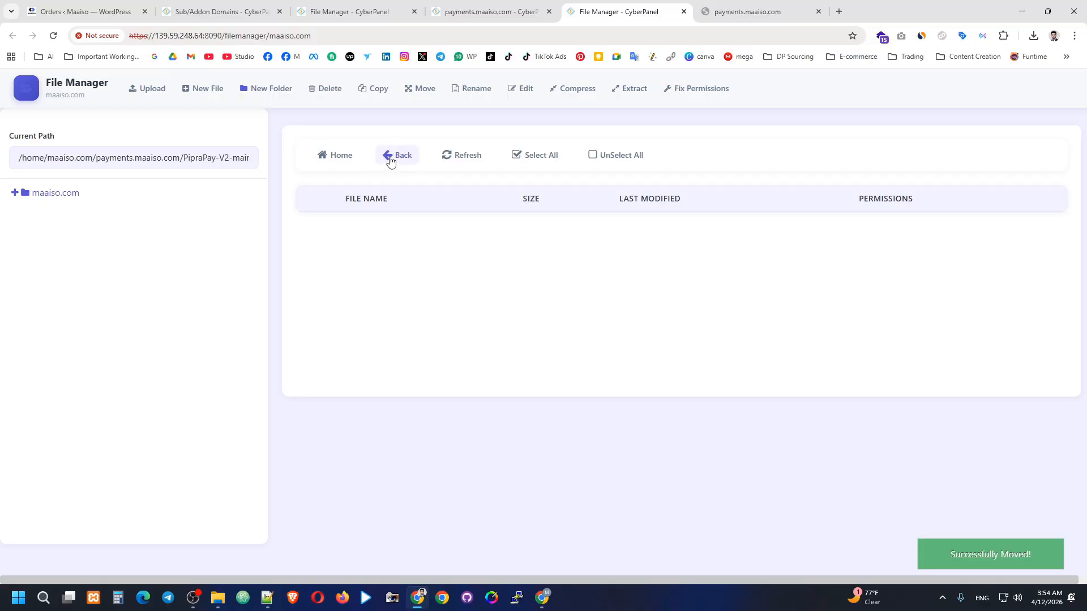
Delete the leftover PipraPay-V2-main folder and PipraPay-V2-main.zip.
{"action": "left_click", "coordinate": [390, 161]}
{"action": "left_click", "coordinate": [444, 231]}
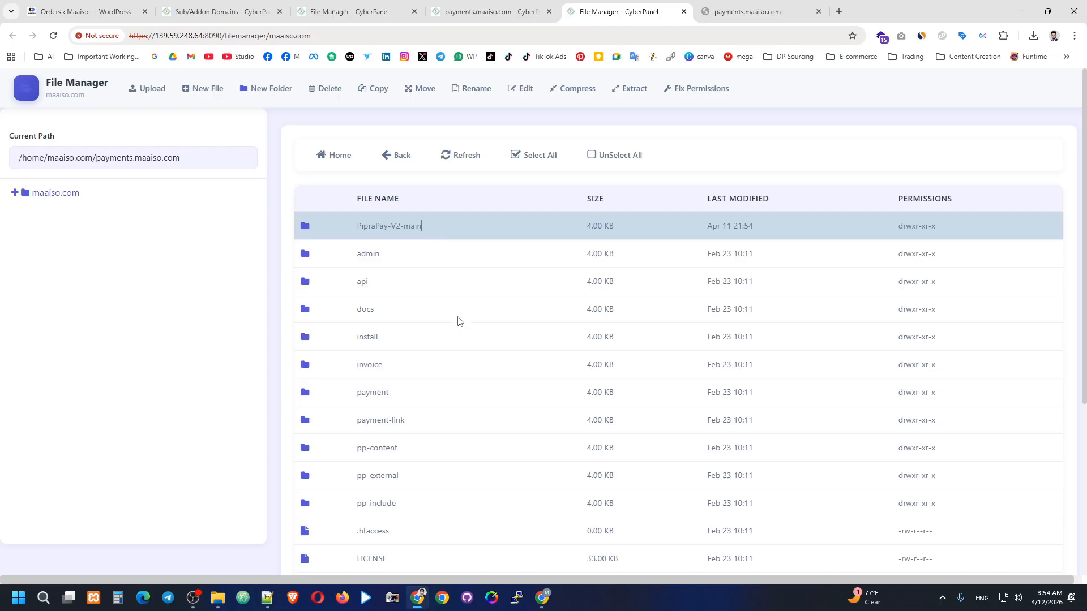
{"action": "scroll", "coordinate": [451, 286], "scroll_direction": "down", "scroll_amount": 3}
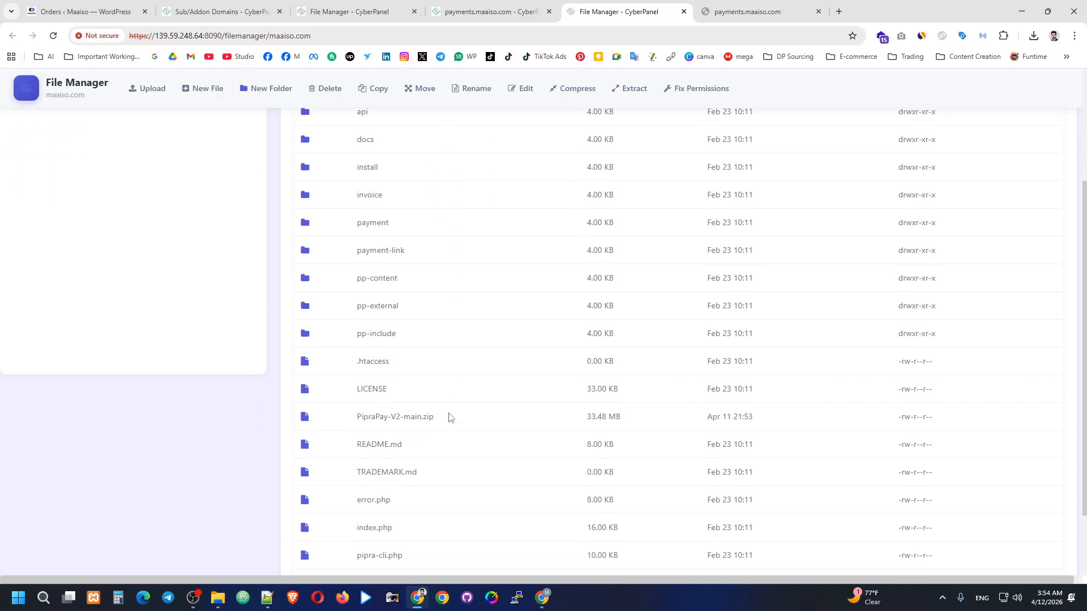
{"action": "left_click", "coordinate": [438, 423]}
{"action": "scroll", "coordinate": [504, 252], "scroll_direction": "up", "scroll_amount": 3}
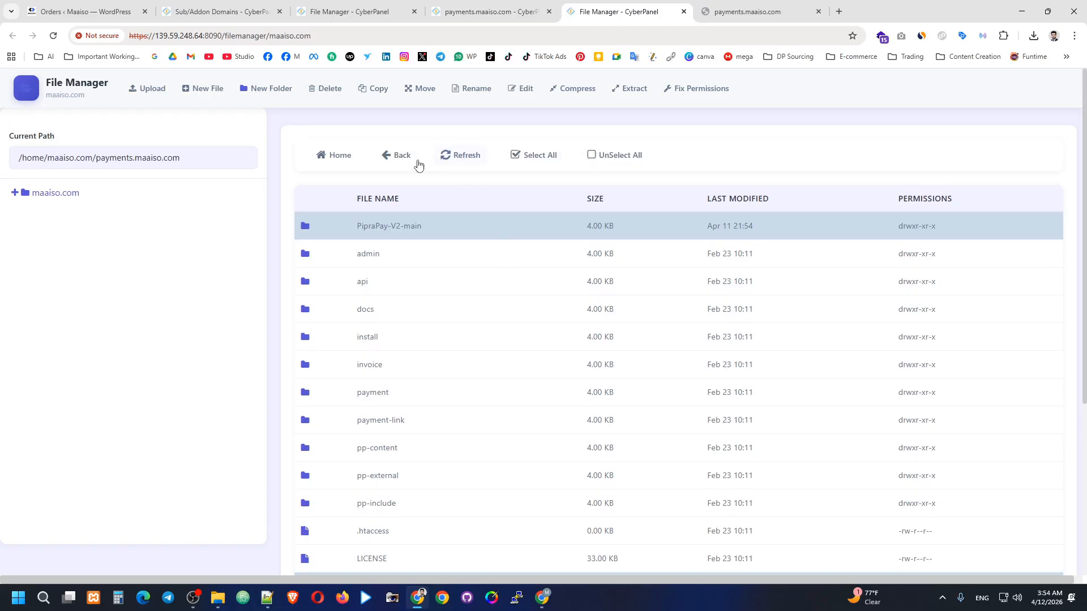
{"action": "left_click", "coordinate": [318, 91]}
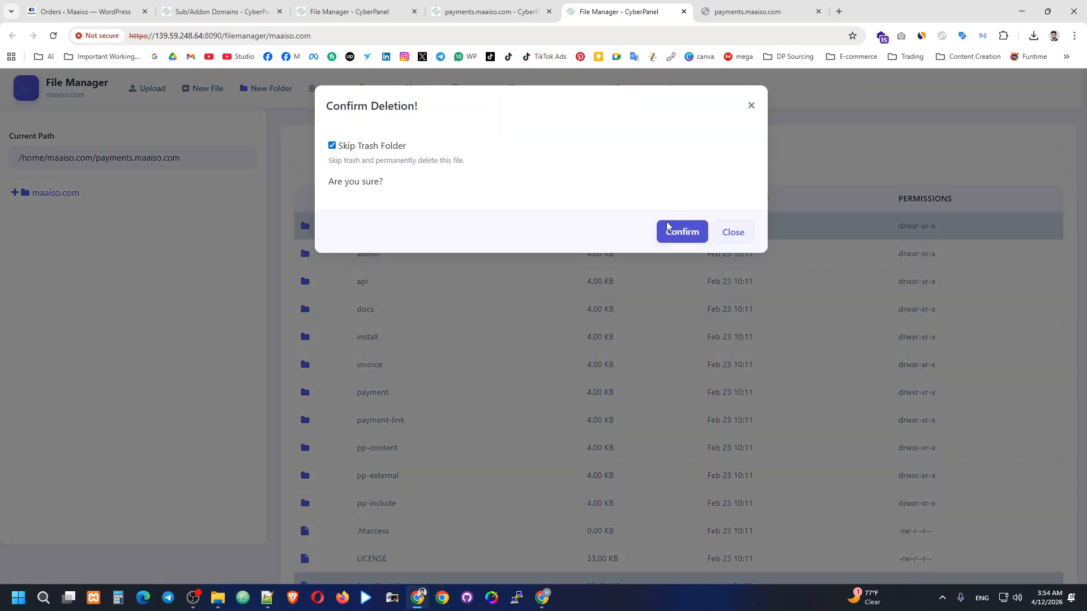
{"action": "left_click", "coordinate": [670, 240]}
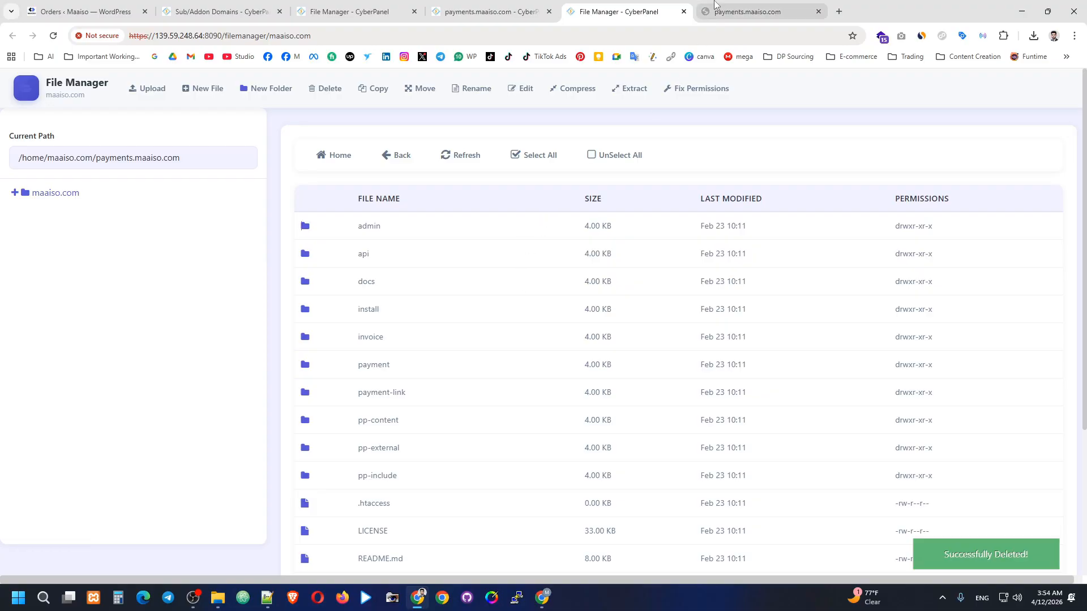
Reload payments.maaiso.com to bring up the PipraPay installer and review the PHP Version requirement.
{"action": "left_click", "coordinate": [747, 11]}
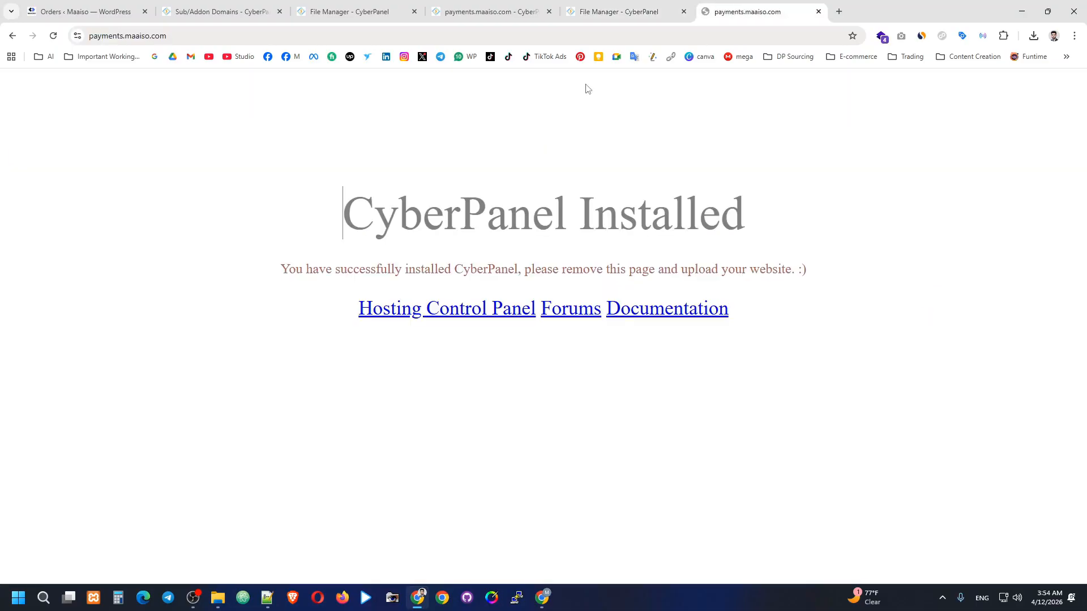
{"action": "left_click", "coordinate": [53, 36]}
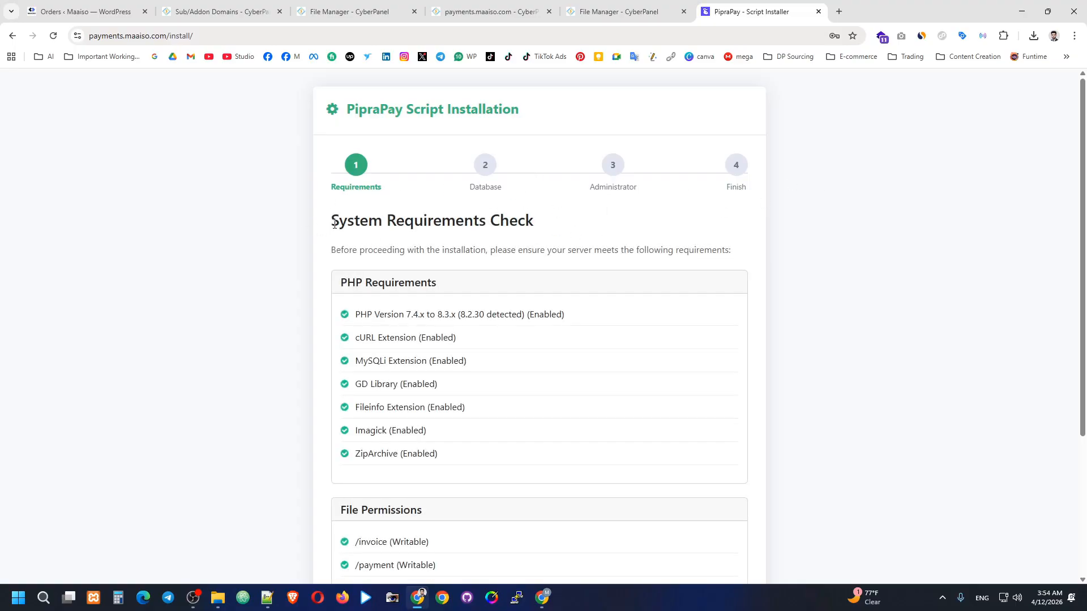
{"action": "scroll", "coordinate": [387, 261], "scroll_direction": "down", "scroll_amount": 1}
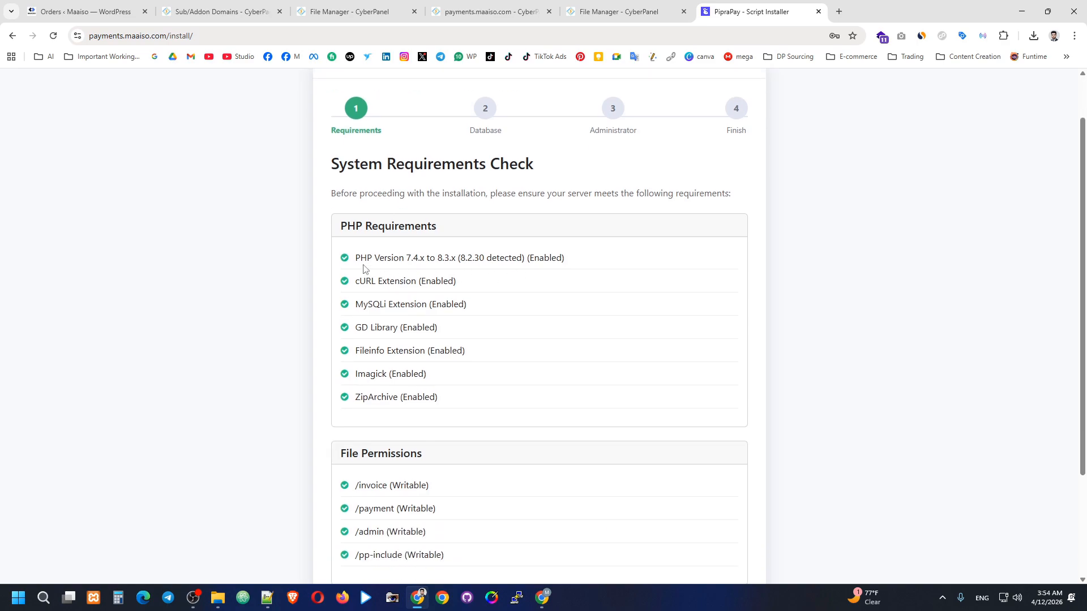
{"action": "left_click_drag", "start_coordinate": [353, 259], "coordinate": [583, 264]}
{"action": "left_click", "coordinate": [568, 257]}
{"action": "left_click_drag", "start_coordinate": [353, 259], "coordinate": [569, 262]}
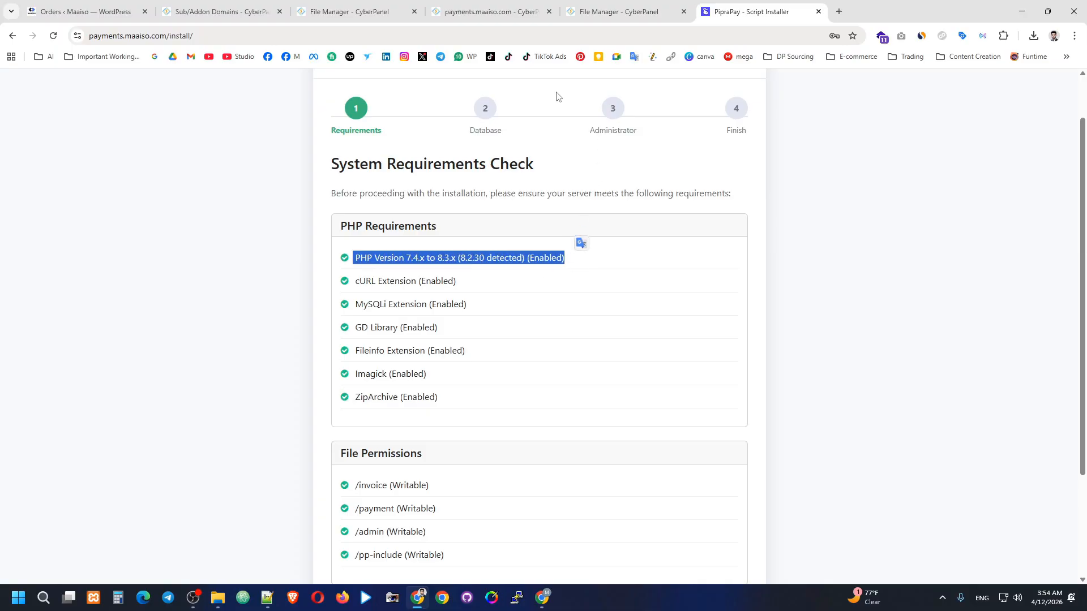
{"action": "left_click", "coordinate": [636, 260]}
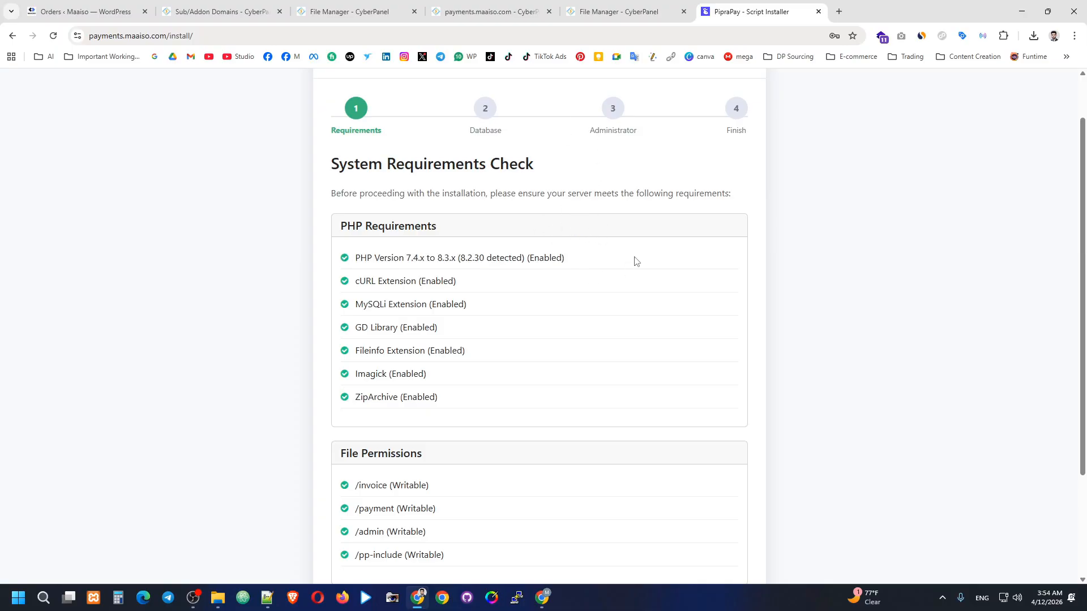
Pass the requirements check to reach Database Configuration, then return to CyberPanel.
{"action": "scroll", "coordinate": [590, 281], "scroll_direction": "down", "scroll_amount": 1}
{"action": "scroll", "coordinate": [590, 281], "scroll_direction": "down", "scroll_amount": 3}
{"action": "left_click", "coordinate": [744, 551]}
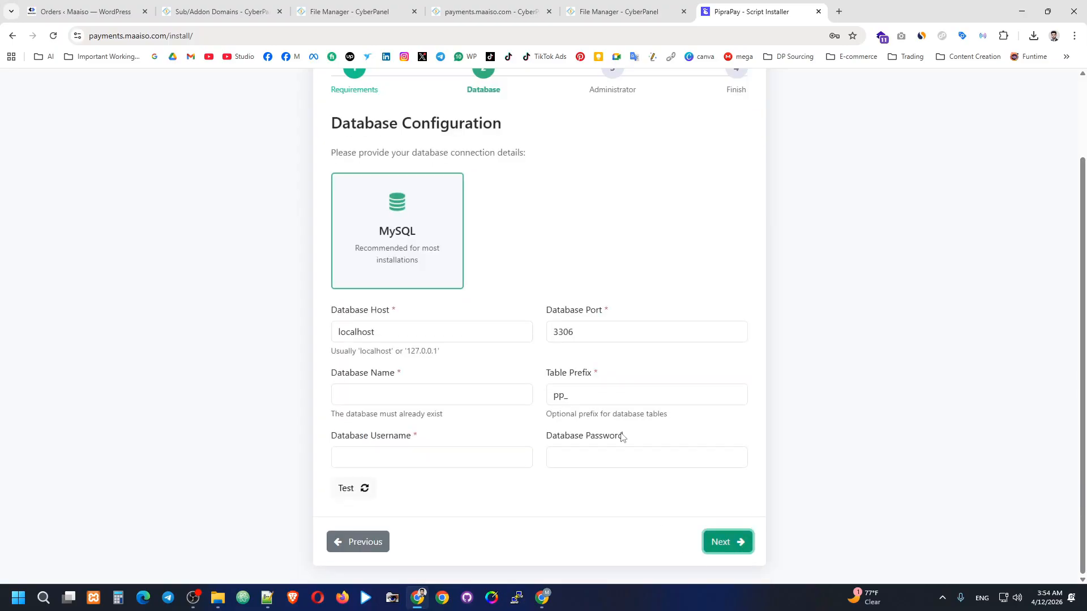
{"action": "scroll", "coordinate": [543, 271], "scroll_direction": "up", "scroll_amount": 2}
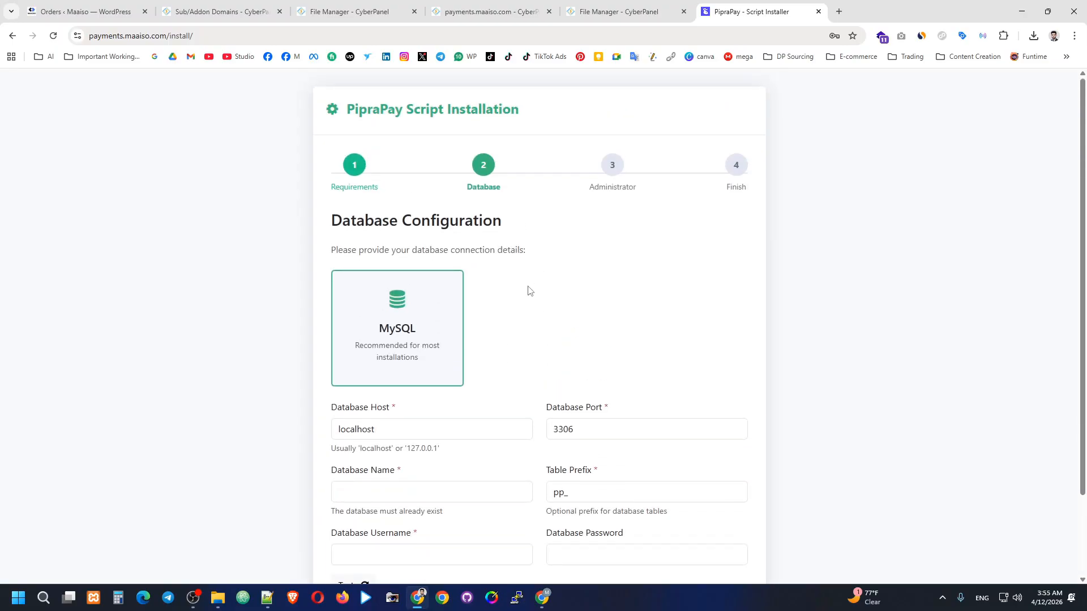
{"action": "scroll", "coordinate": [564, 289], "scroll_direction": "down", "scroll_amount": 1}
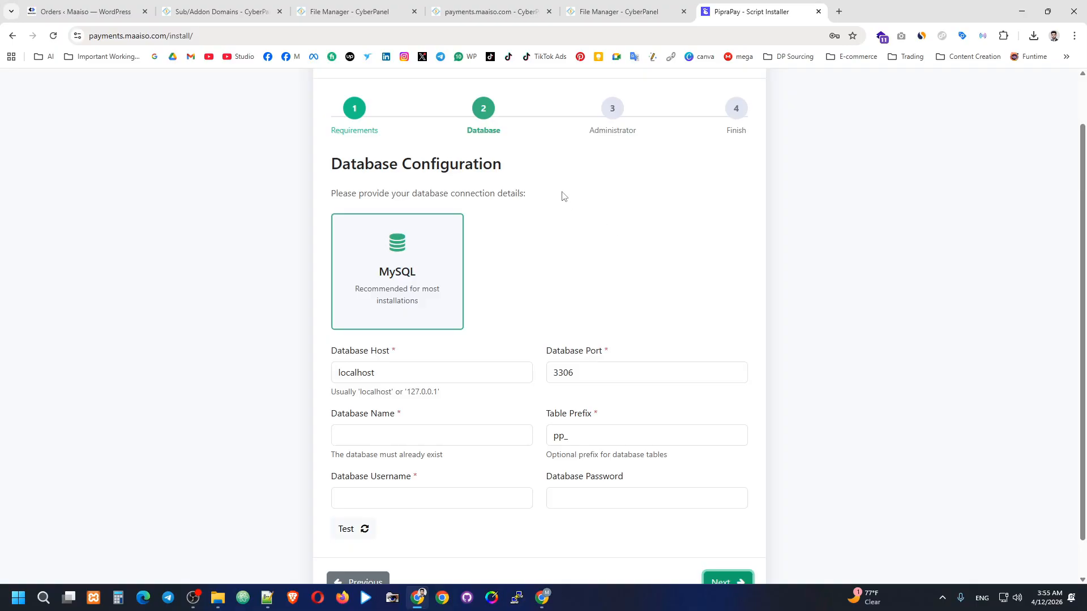
{"action": "left_click", "coordinate": [502, 9]}
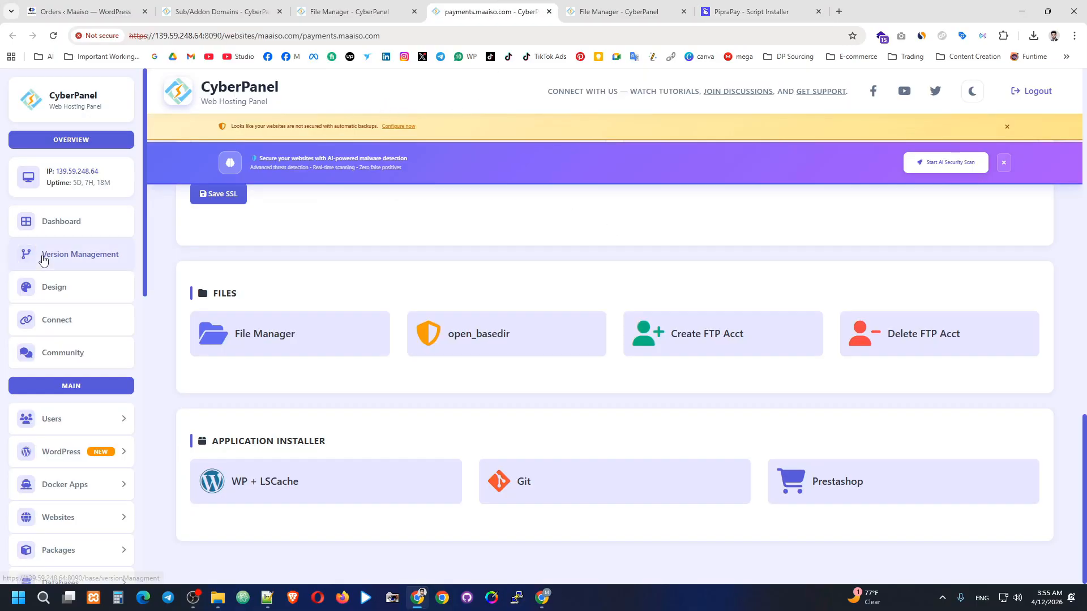
Fill CyberPanel's Create New Database form with website maaiso.com and name paymetns_test012.
{"action": "scroll", "coordinate": [46, 293], "scroll_direction": "down", "scroll_amount": 2}
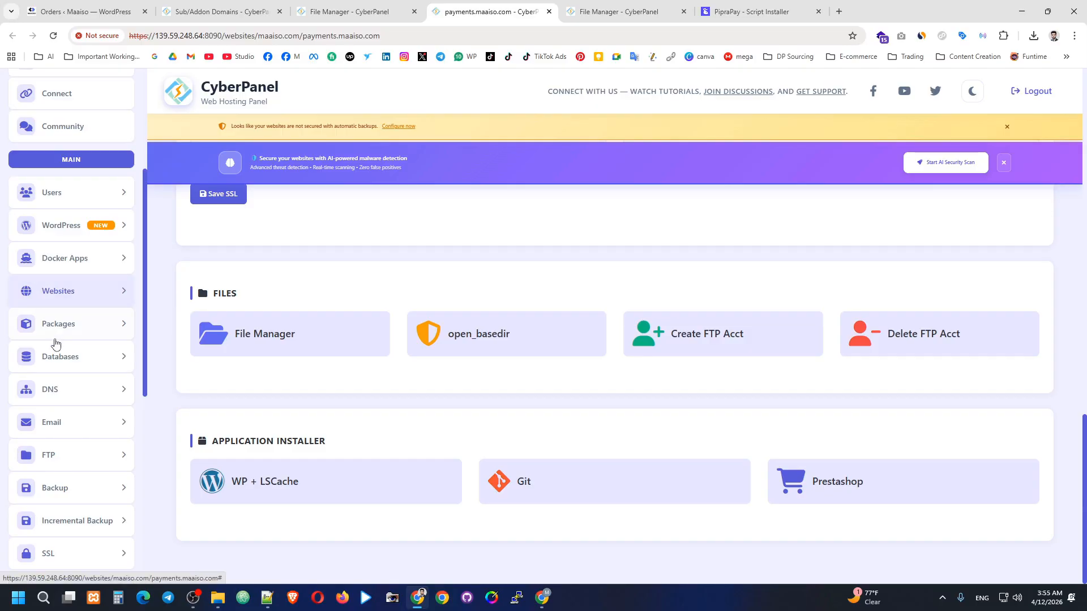
{"action": "left_click", "coordinate": [59, 356]}
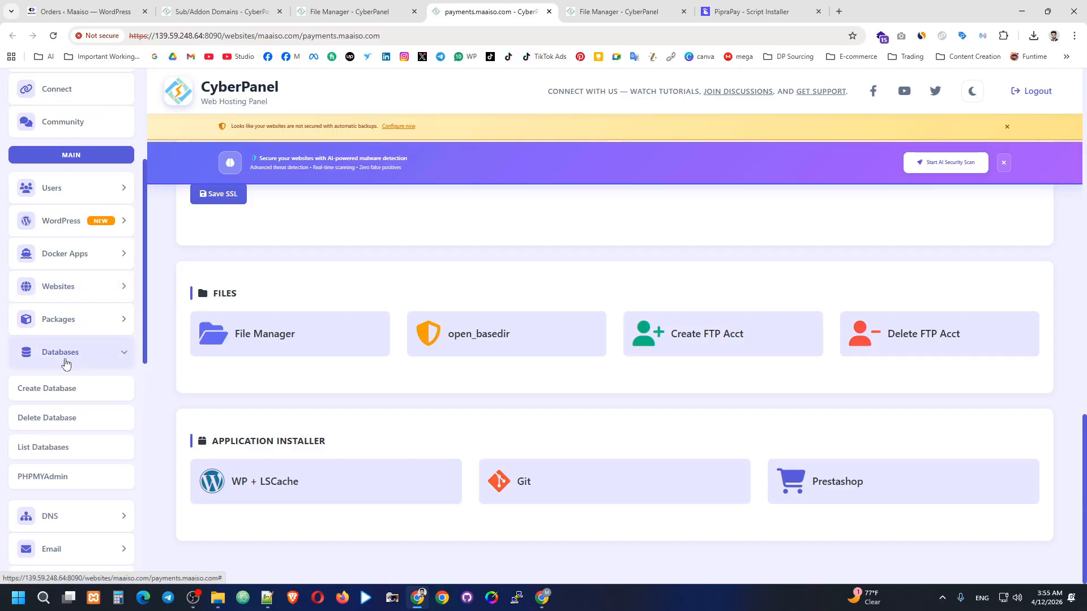
{"action": "left_click", "coordinate": [47, 279]}
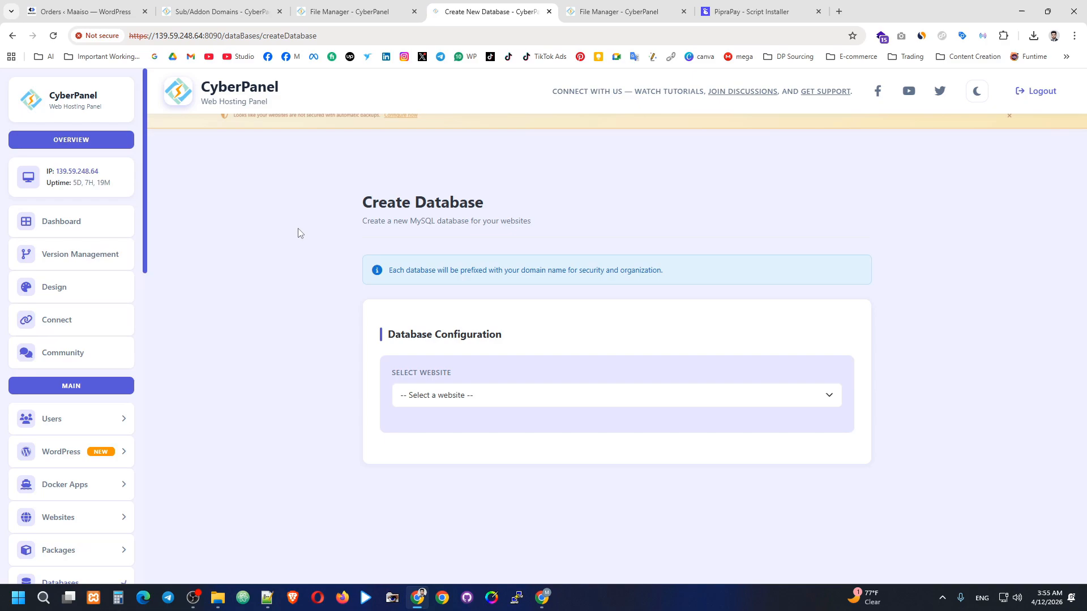
{"action": "left_click", "coordinate": [461, 395]}
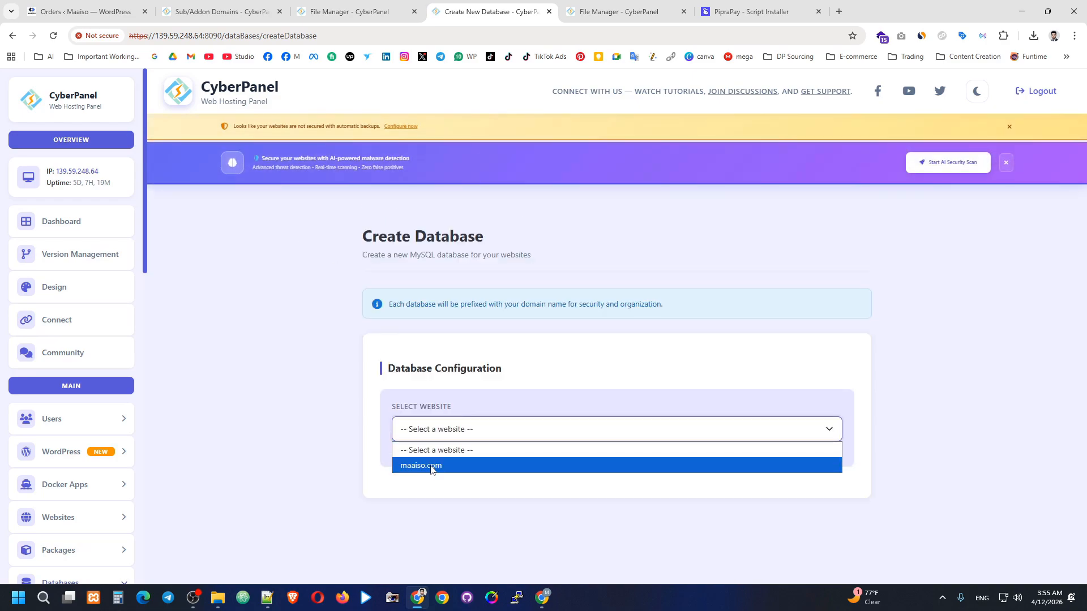
{"action": "left_click", "coordinate": [419, 464]}
{"action": "scroll", "coordinate": [449, 395], "scroll_direction": "down", "scroll_amount": 3}
{"action": "left_click", "coordinate": [435, 340]}
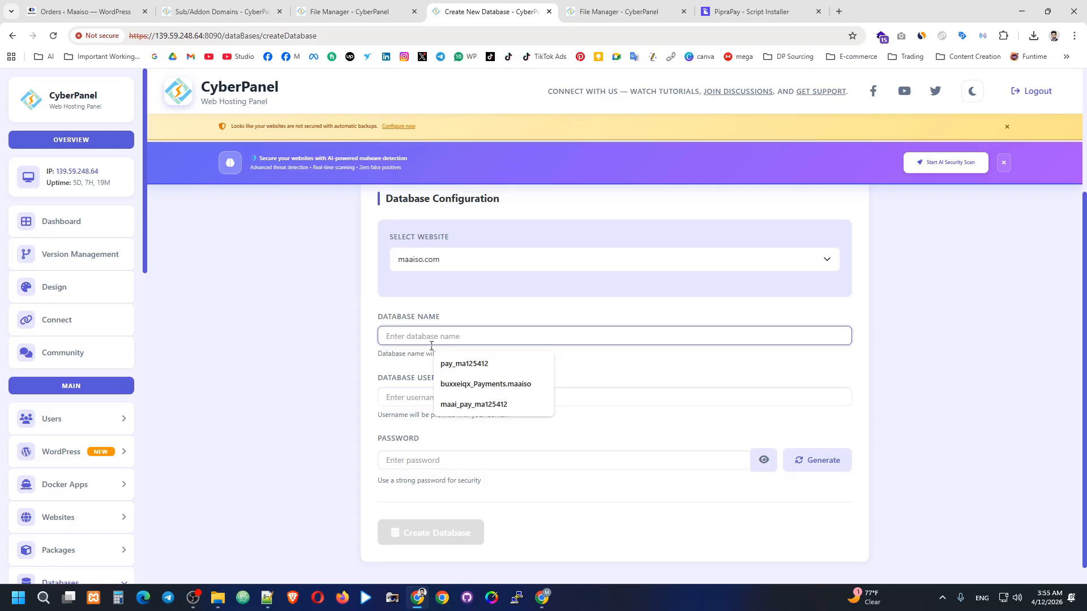
{"action": "type", "text": "paymetns"}
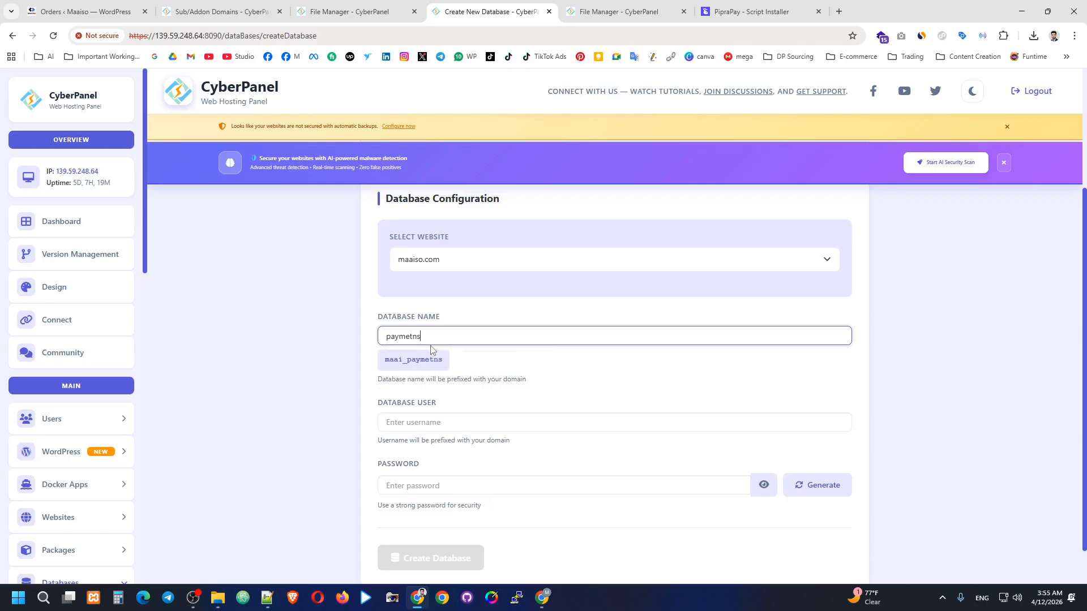
{"action": "type", "text": "_test012"}
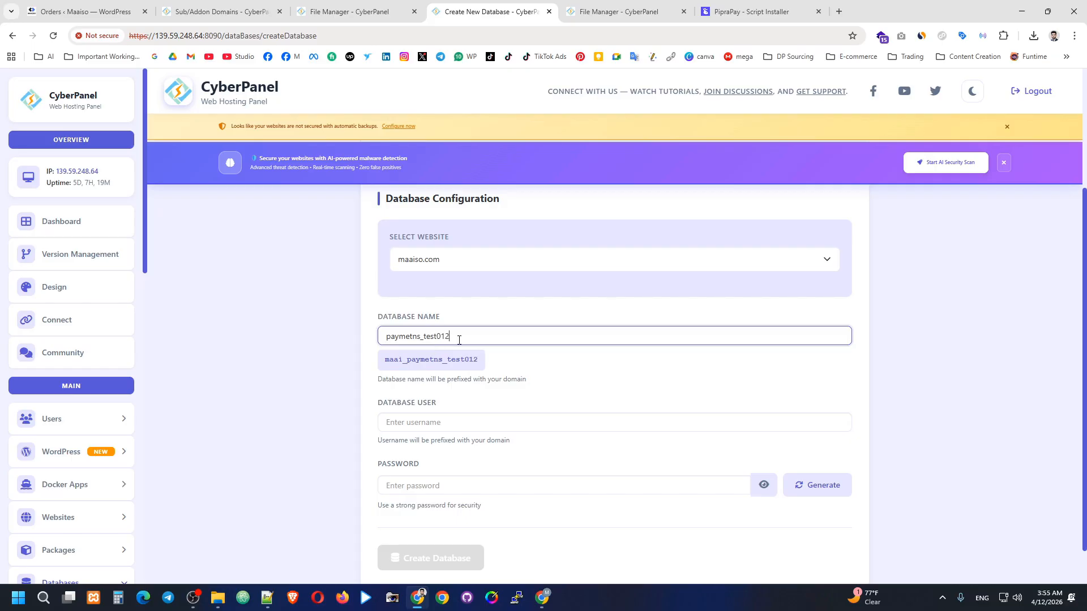
Copy the prefixed database name maai_paymetns_test012 and bring the PipraPay installer tab alongside.
{"action": "left_click_drag", "start_coordinate": [459, 340], "coordinate": [367, 348]}
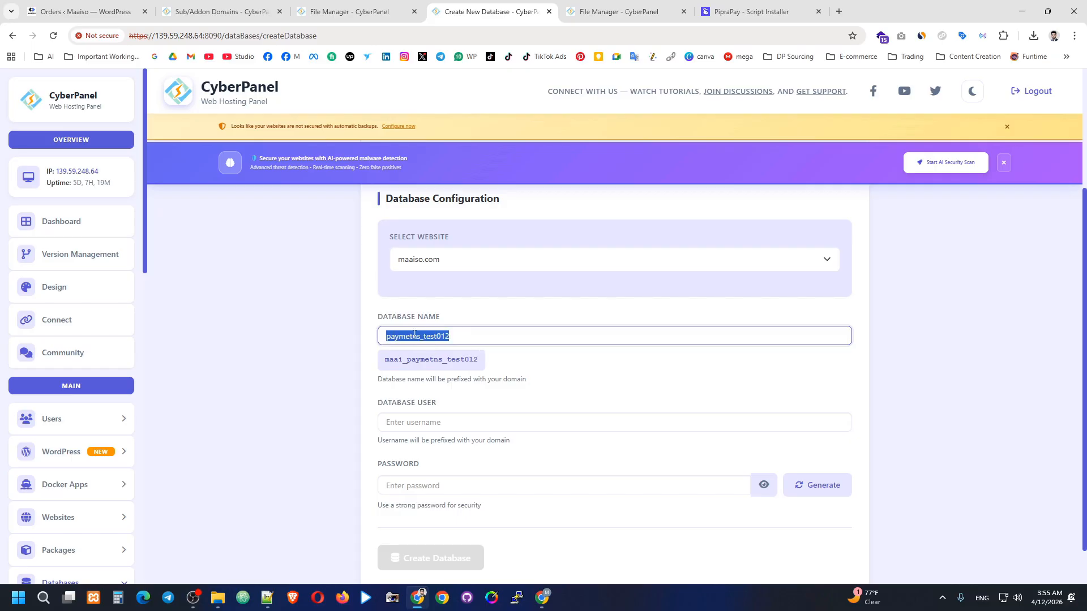
{"action": "left_click", "coordinate": [460, 337]}
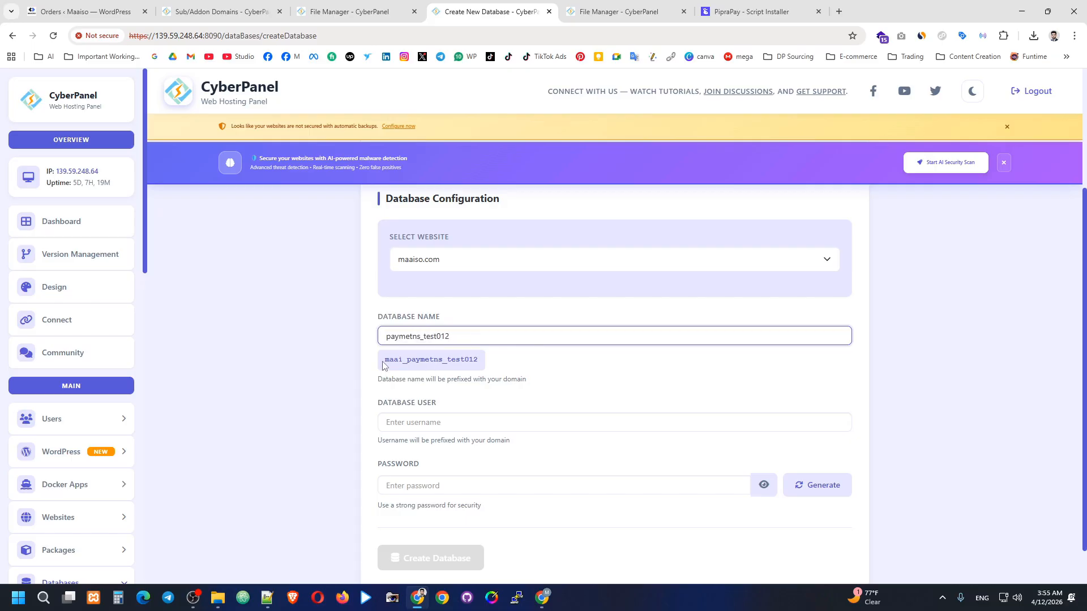
{"action": "left_click_drag", "start_coordinate": [402, 364], "coordinate": [481, 362]}
{"action": "left_click", "coordinate": [404, 368]}
{"action": "left_click", "coordinate": [447, 332]}
{"action": "left_click_drag", "start_coordinate": [407, 361], "coordinate": [382, 370]}
{"action": "double_click", "coordinate": [398, 360]}
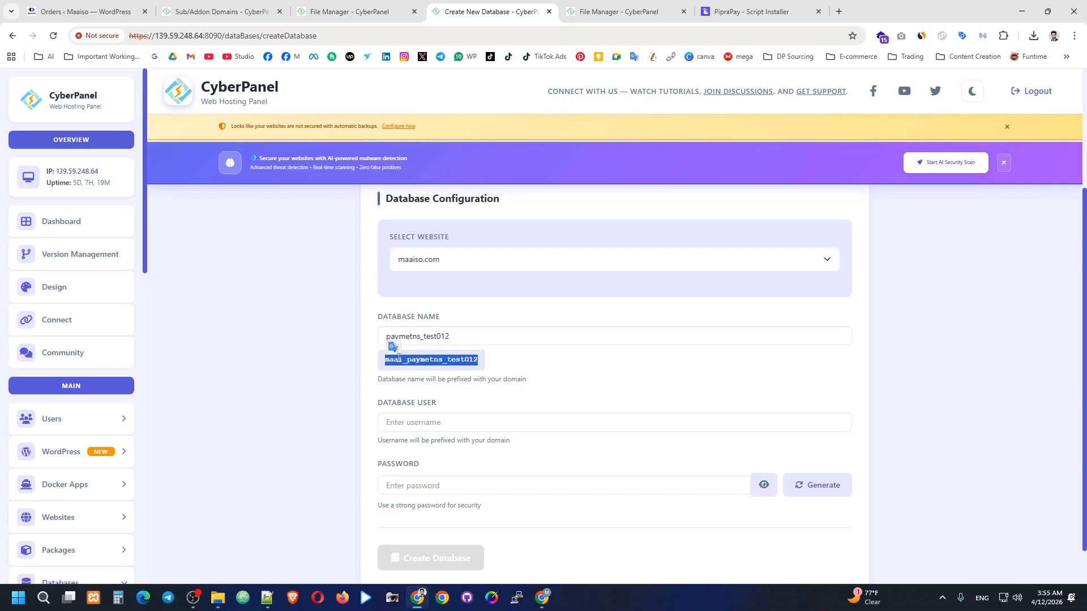
{"action": "left_click", "coordinate": [404, 360]}
{"action": "double_click", "coordinate": [400, 361]}
{"action": "left_click", "coordinate": [419, 367]}
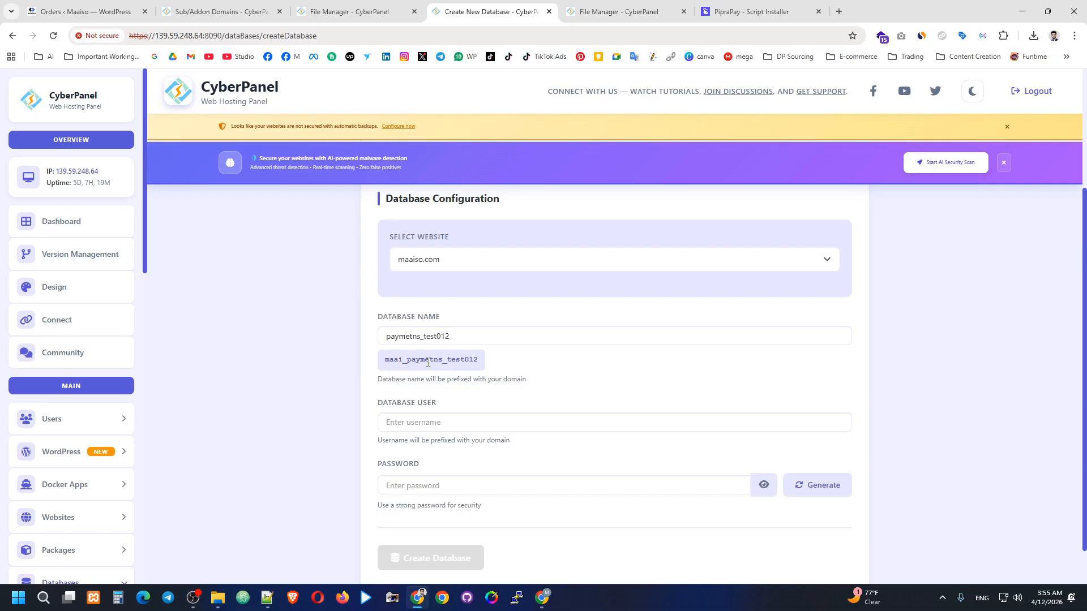
{"action": "left_click_drag", "start_coordinate": [383, 367], "coordinate": [479, 369]}
{"action": "right_click", "coordinate": [473, 367]}
{"action": "left_click", "coordinate": [507, 378]}
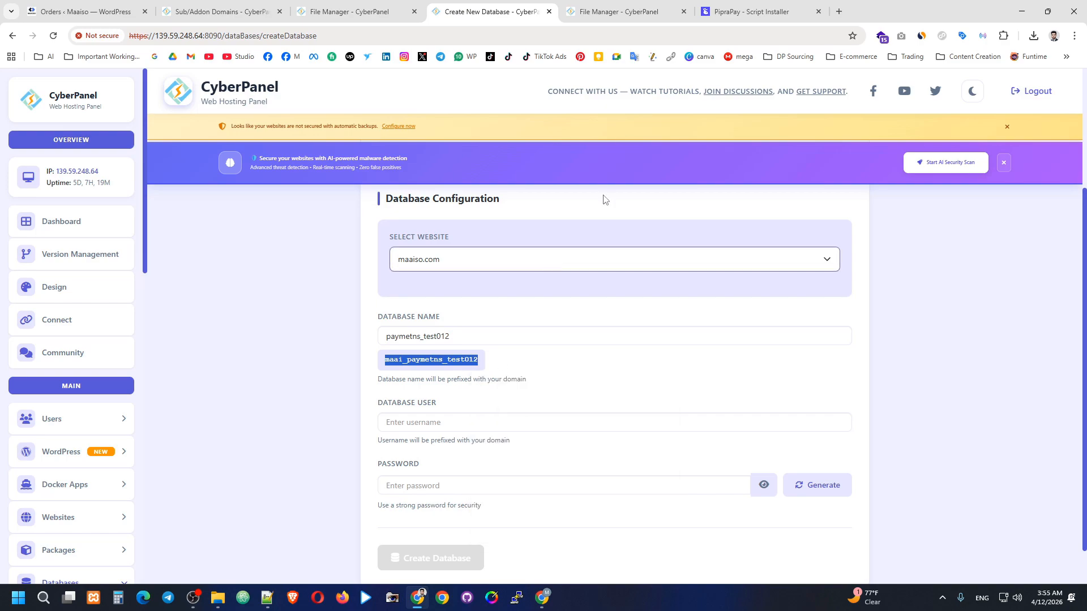
{"action": "left_click", "coordinate": [623, 11]}
{"action": "left_click_drag", "start_coordinate": [736, 11], "coordinate": [648, 4]}
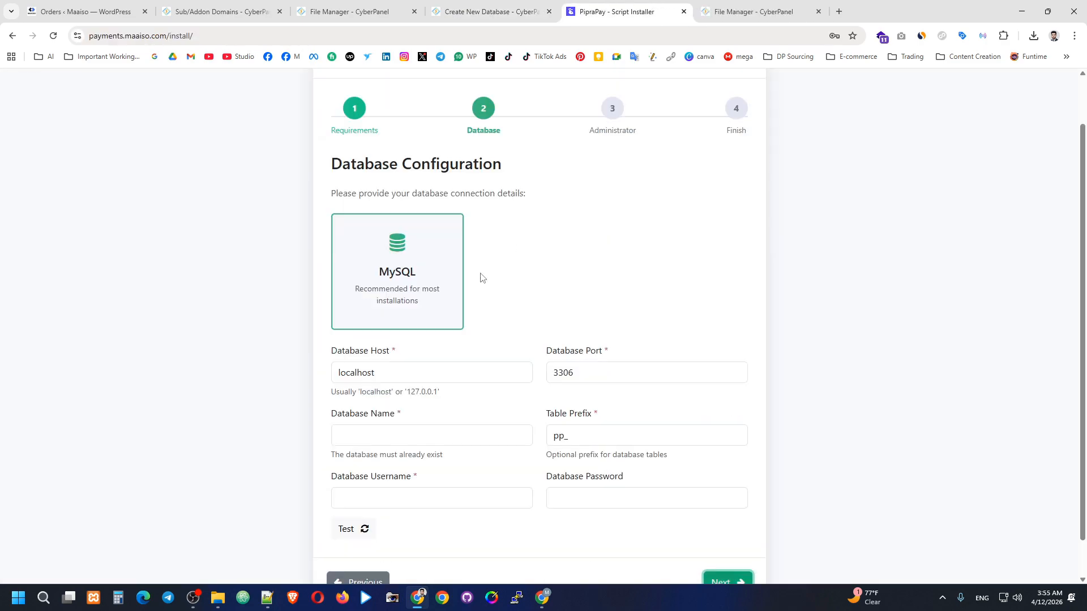
Paste maai_paymetns_test012 into the installer's Database Name field.
{"action": "scroll", "coordinate": [457, 352], "scroll_direction": "down", "scroll_amount": 1}
{"action": "left_click", "coordinate": [386, 388]}
{"action": "key", "text": "ctrl+v"}
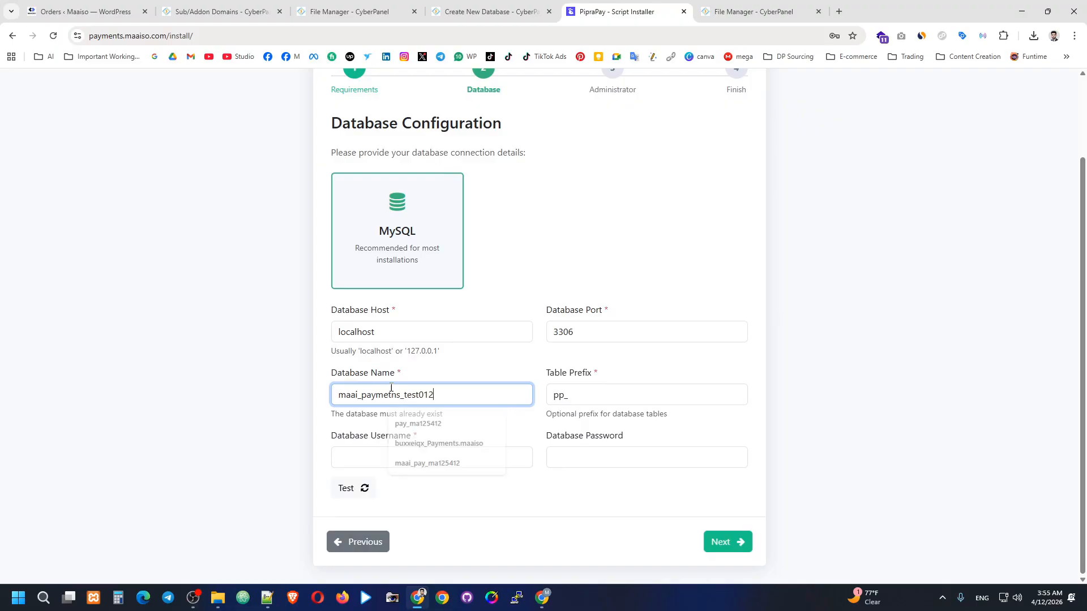
Enter a CyberPanel database user ending in 556545 and select its maai_-prefixed preview.
{"action": "left_click", "coordinate": [491, 11]}
{"action": "left_click", "coordinate": [434, 422]}
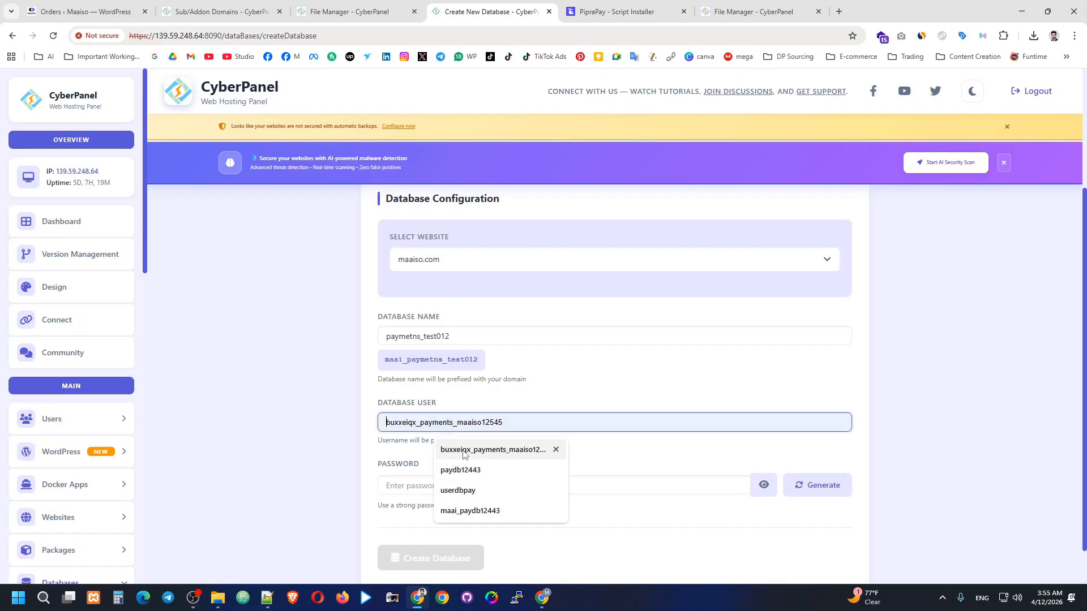
{"action": "left_click", "coordinate": [553, 449]}
{"action": "left_click_drag", "start_coordinate": [422, 425], "coordinate": [390, 424]}
{"action": "key", "text": "BackSpace"}
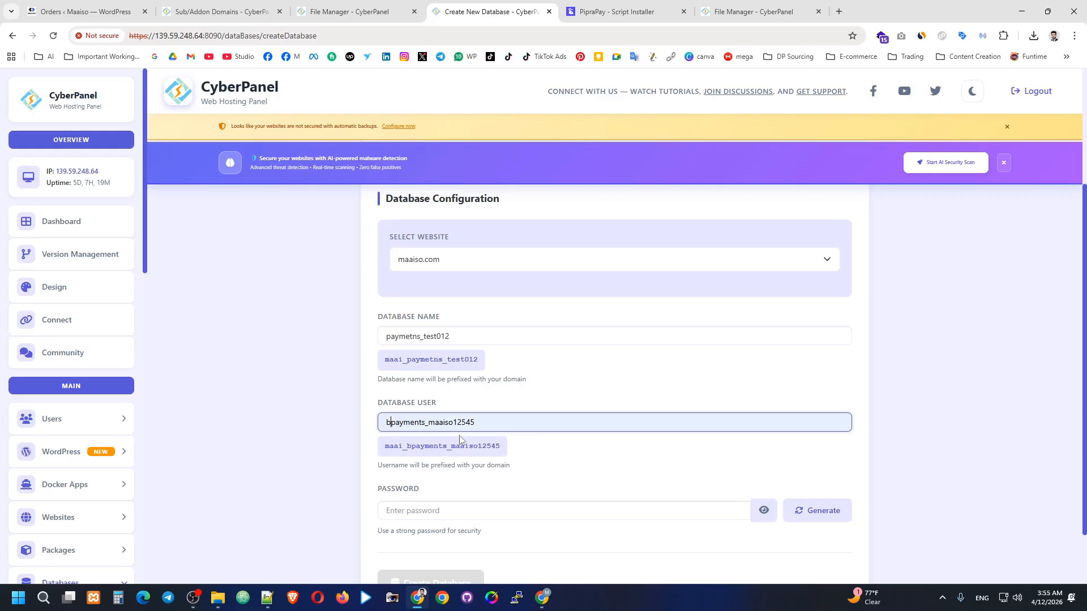
{"action": "type", "text": "556545"}
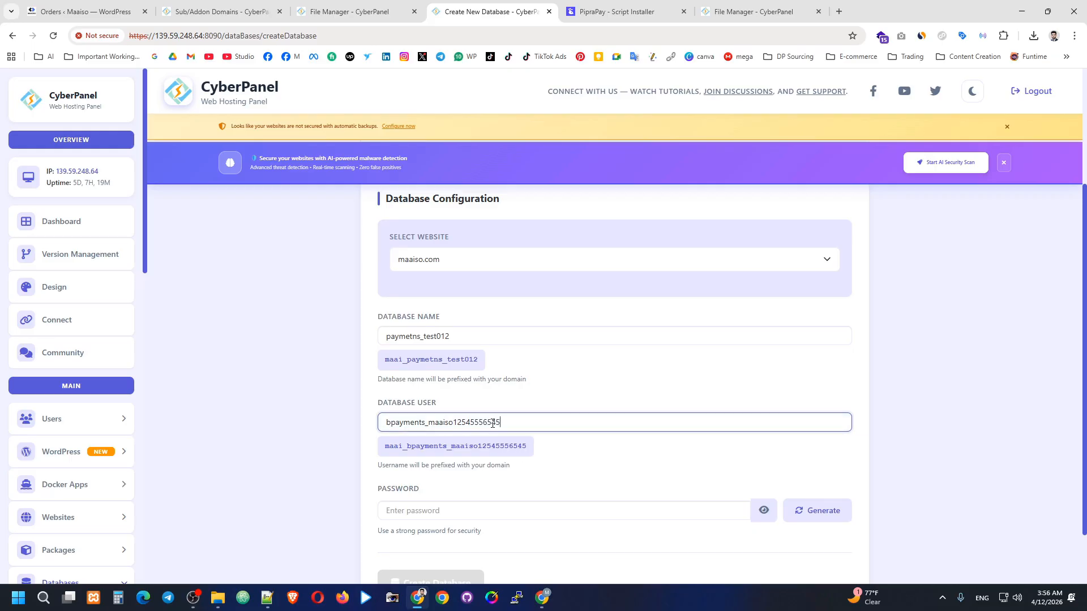
{"action": "left_click_drag", "start_coordinate": [386, 450], "coordinate": [527, 453]}
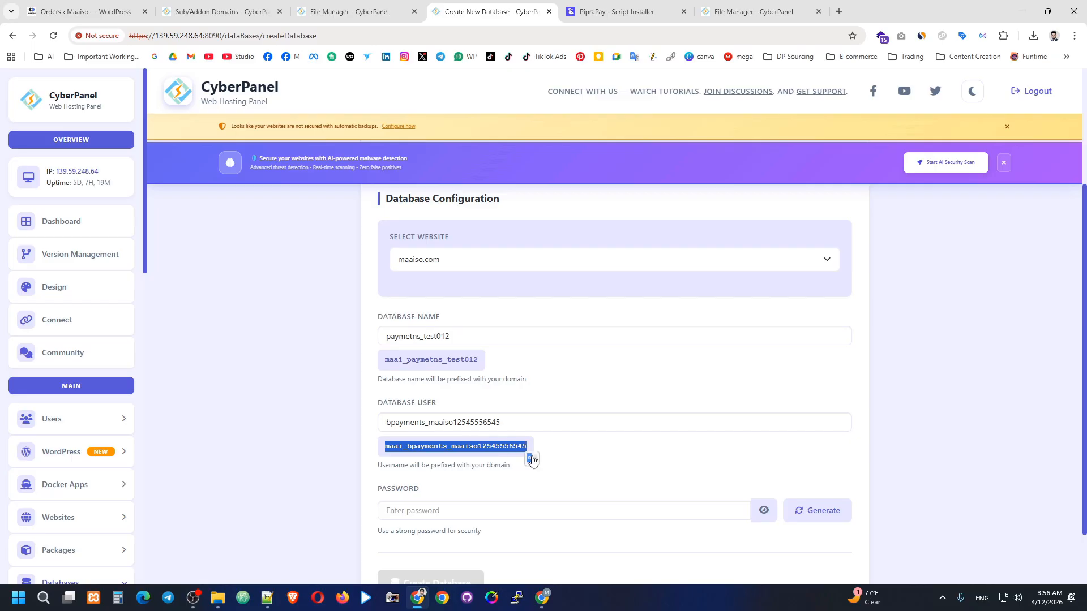
Paste the prefixed username into the installer's Database Username field, then return to CyberPanel.
{"action": "left_click", "coordinate": [731, 13]}
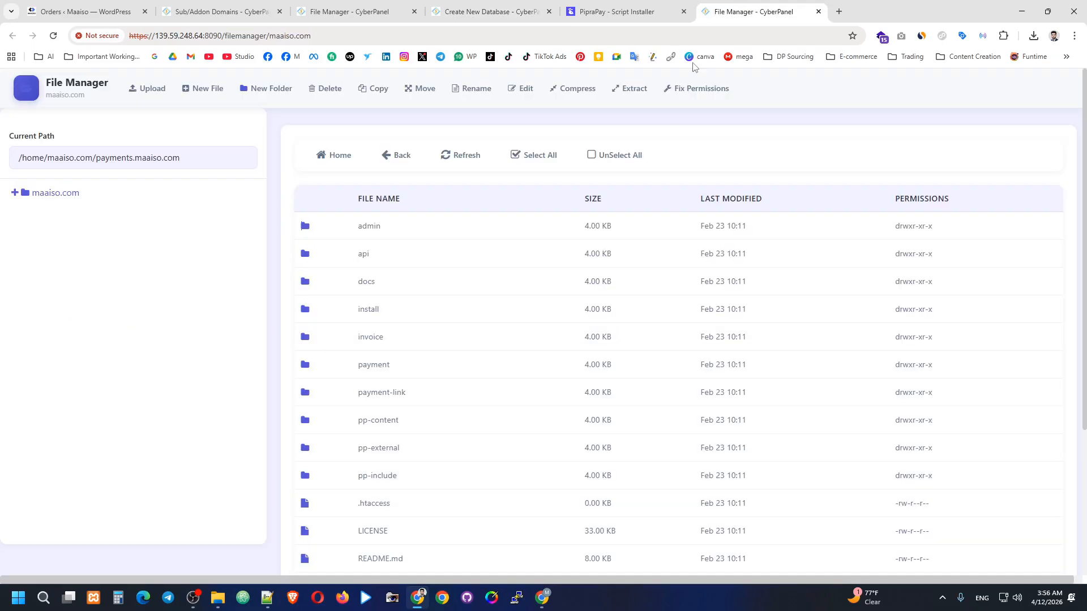
{"action": "key", "text": "ctrl+shift+Tab"}
{"action": "left_click", "coordinate": [418, 403]}
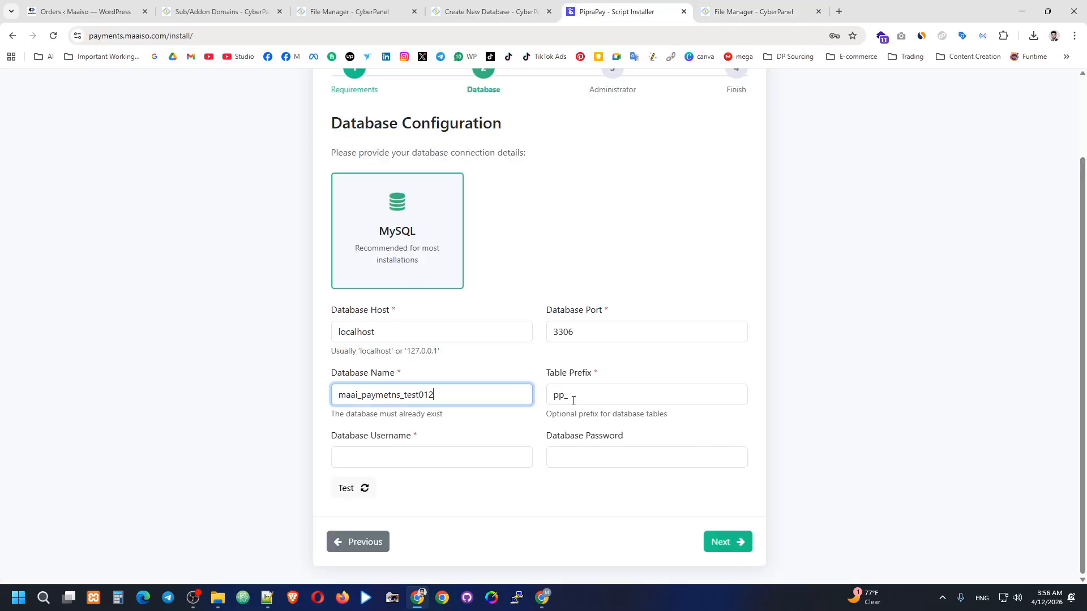
{"action": "left_click", "coordinate": [456, 457]}
{"action": "key", "text": "ctrl+v"}
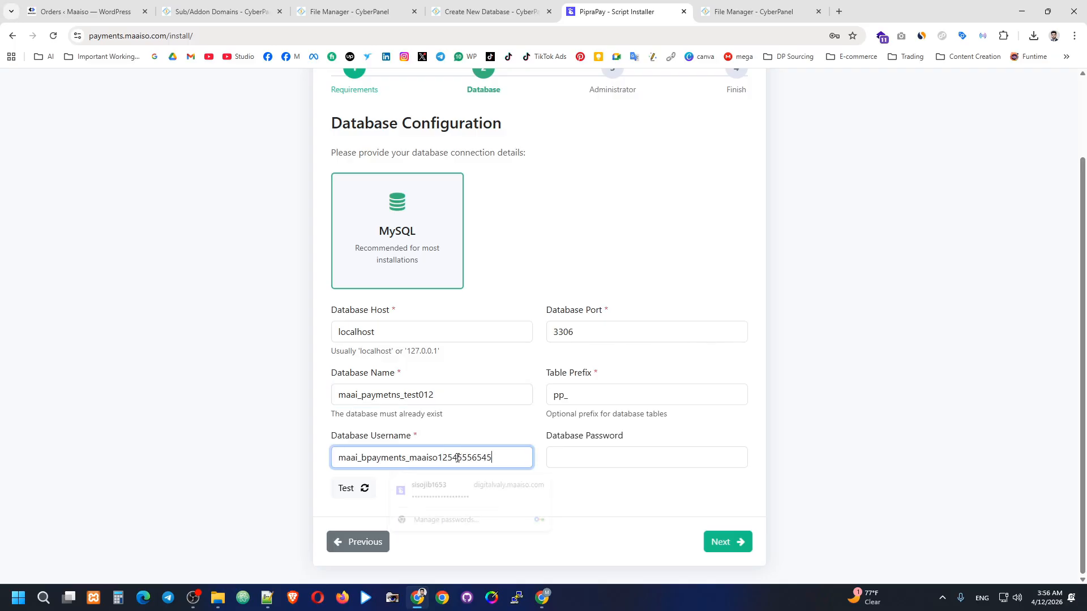
{"action": "key", "text": "ctrl+shift+Tab"}
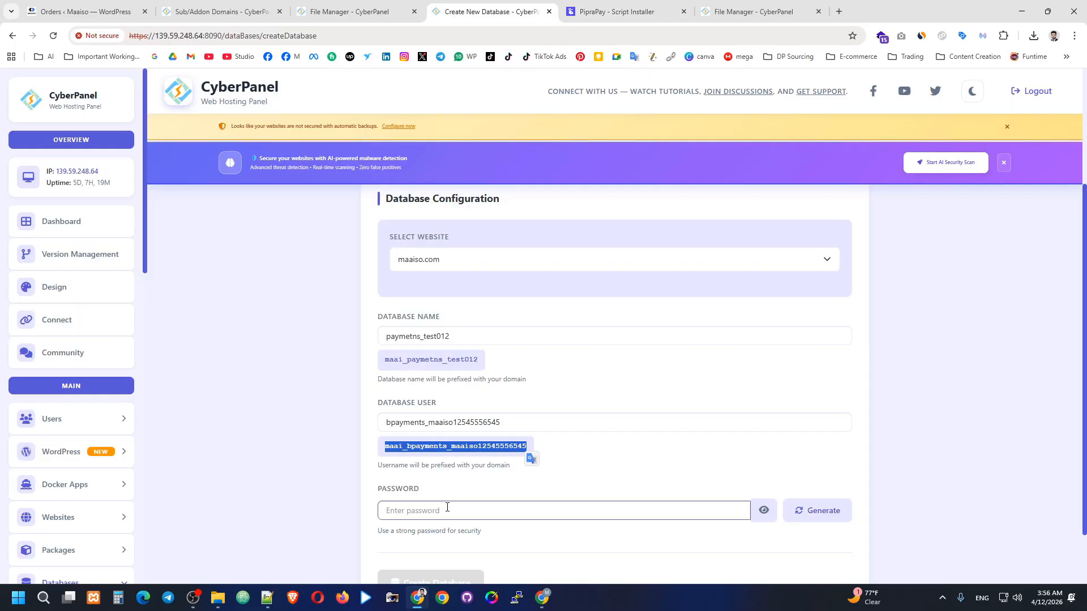
Generate and accept a strong database password, then attempt to create the database.
{"action": "left_click", "coordinate": [815, 511]}
{"action": "scroll", "coordinate": [610, 473], "scroll_direction": "down", "scroll_amount": 1}
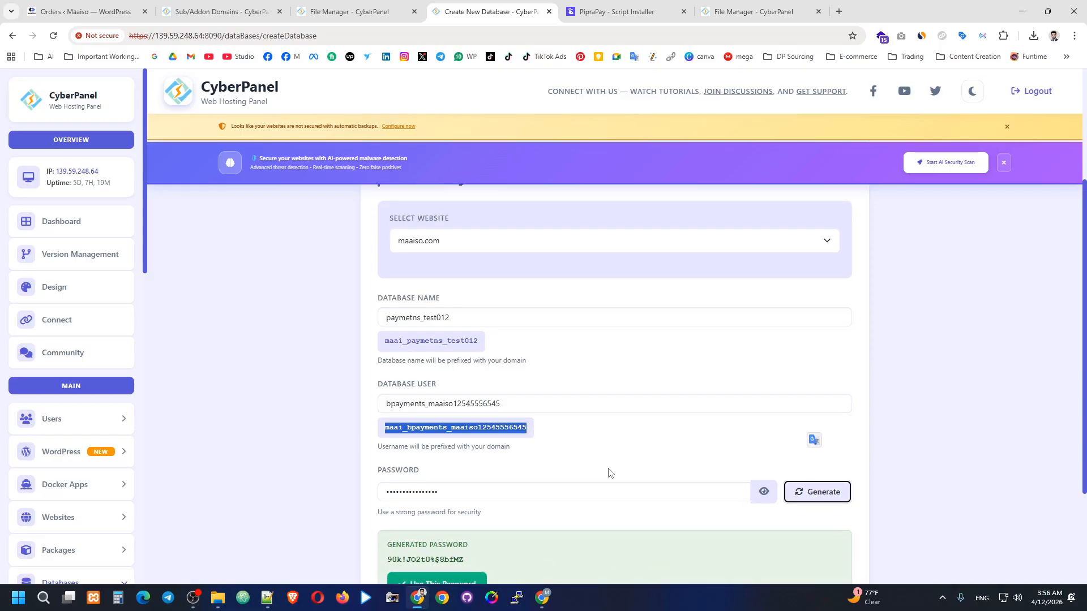
{"action": "scroll", "coordinate": [611, 473], "scroll_direction": "down", "scroll_amount": 1}
{"action": "left_click", "coordinate": [763, 454]}
{"action": "left_click_drag", "start_coordinate": [459, 454], "coordinate": [379, 461]}
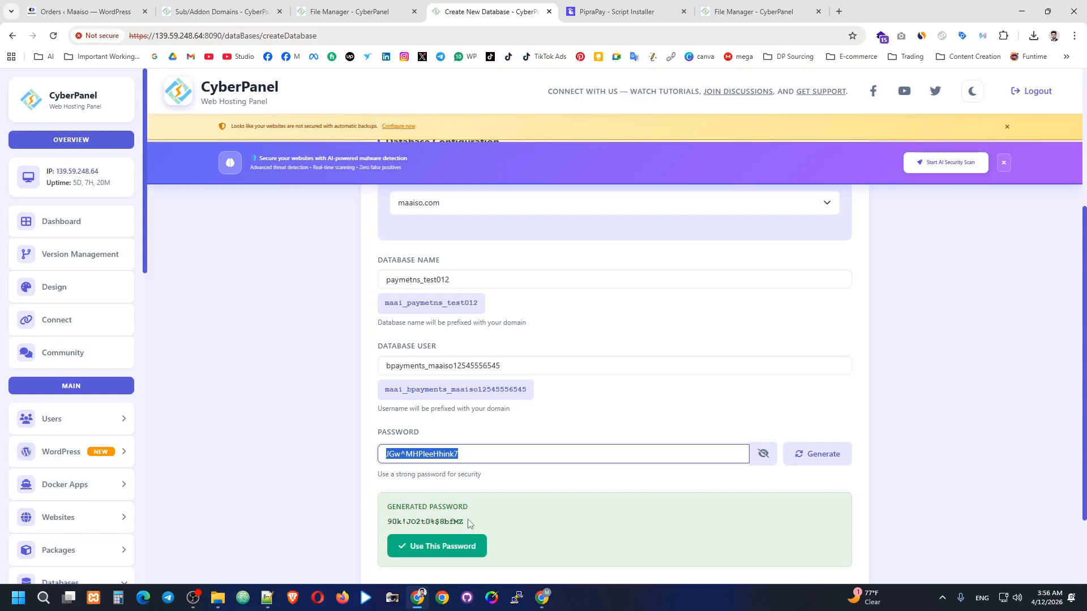
{"action": "left_click", "coordinate": [445, 549]}
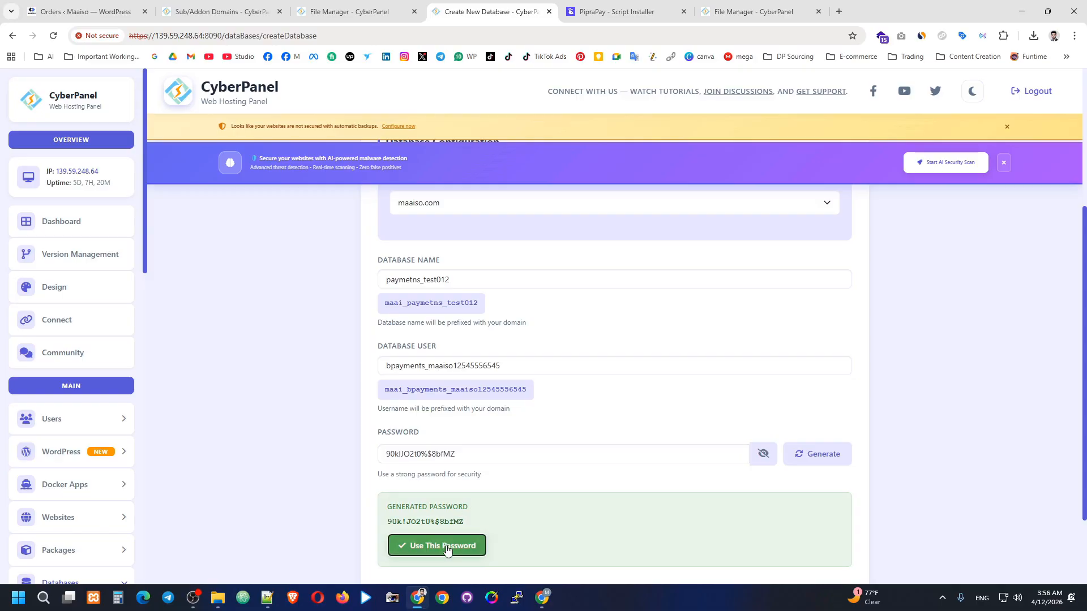
{"action": "left_click_drag", "start_coordinate": [474, 453], "coordinate": [405, 472]}
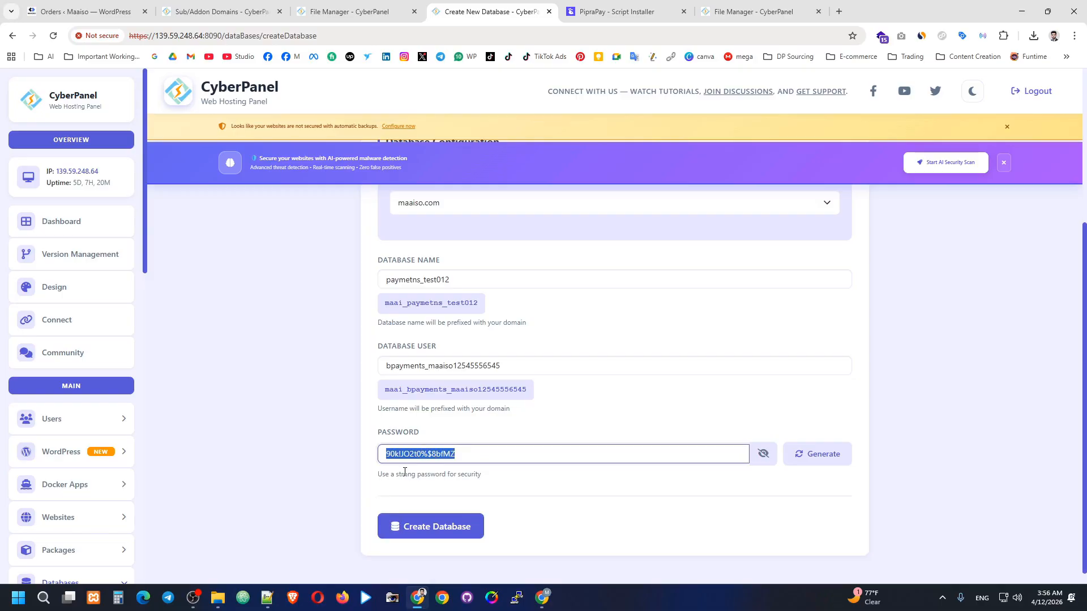
{"action": "left_click", "coordinate": [454, 525]}
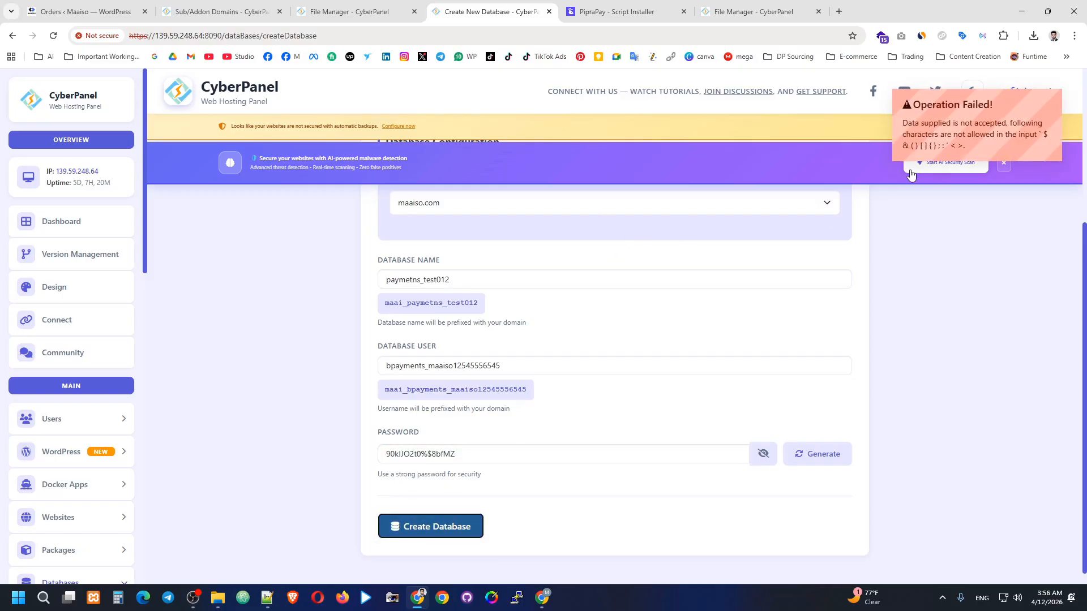
Retry creating the database and dismiss the disallowed-characters error message.
{"action": "scroll", "coordinate": [711, 283], "scroll_direction": "up", "scroll_amount": 4}
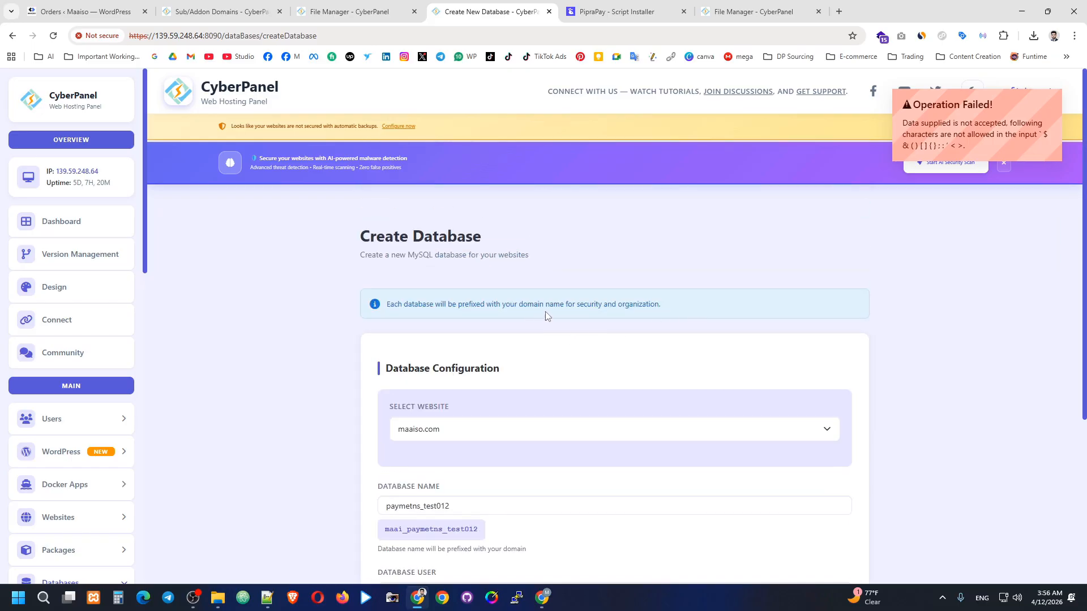
{"action": "scroll", "coordinate": [546, 315], "scroll_direction": "down", "scroll_amount": 4}
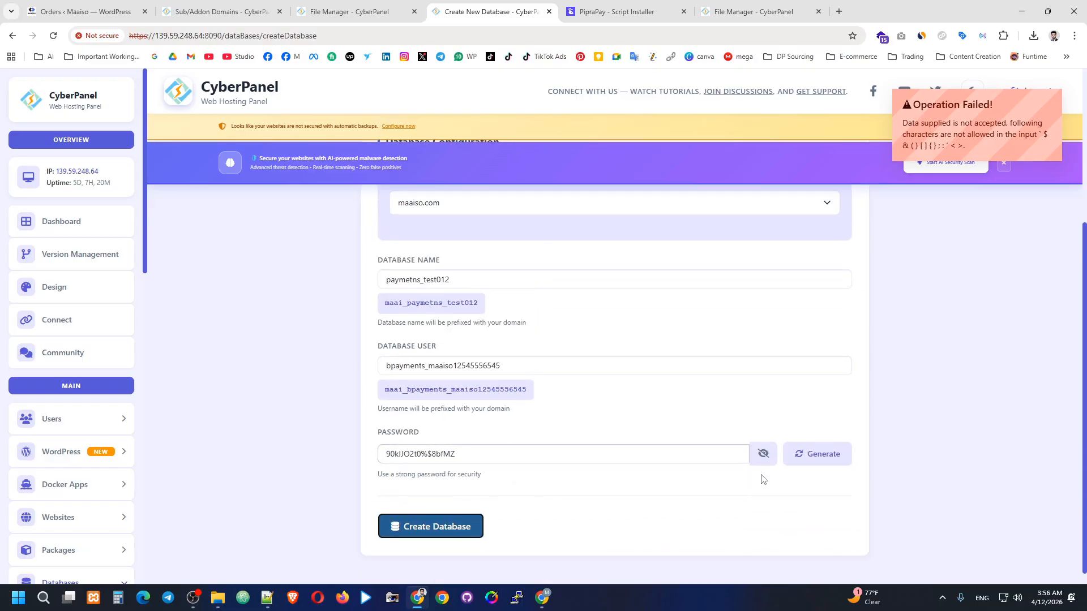
{"action": "left_click", "coordinate": [762, 453]}
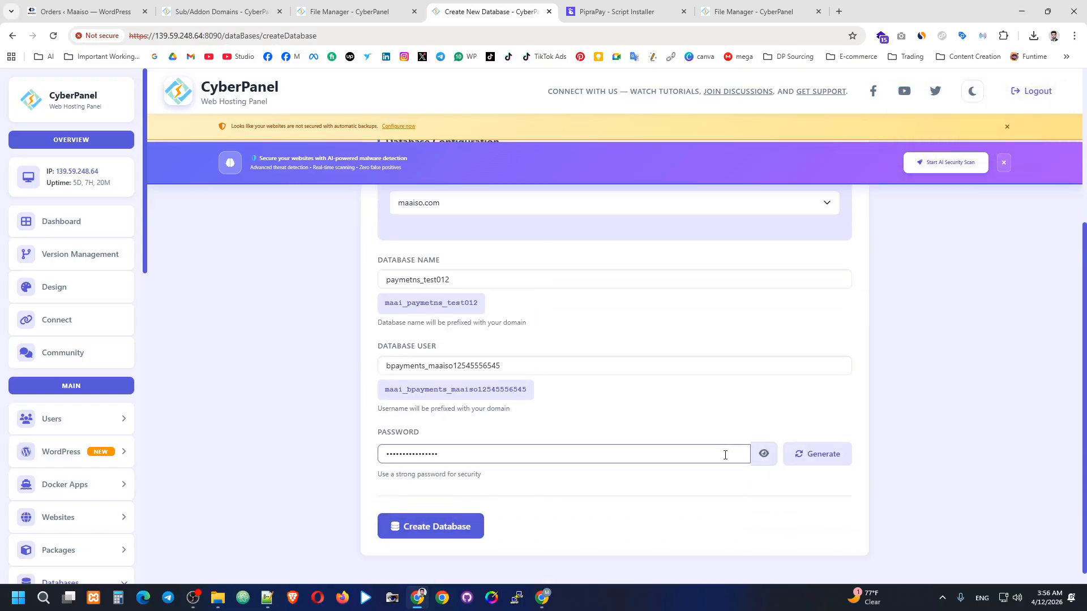
{"action": "left_click", "coordinate": [758, 458]}
{"action": "left_click_drag", "start_coordinate": [459, 455], "coordinate": [365, 465]}
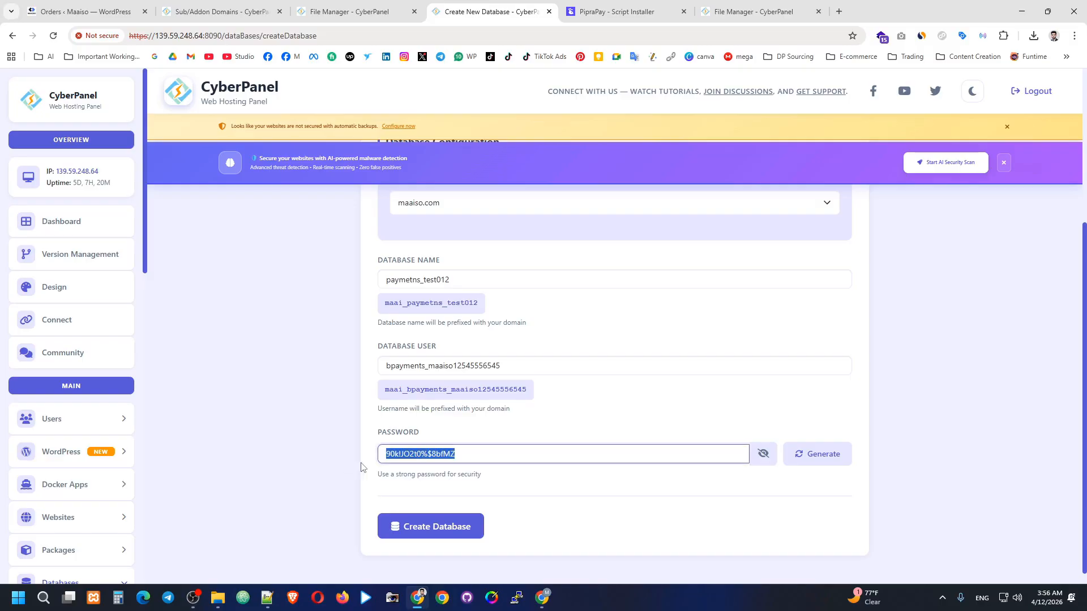
{"action": "left_click", "coordinate": [435, 541]}
{"action": "left_click", "coordinate": [434, 525]}
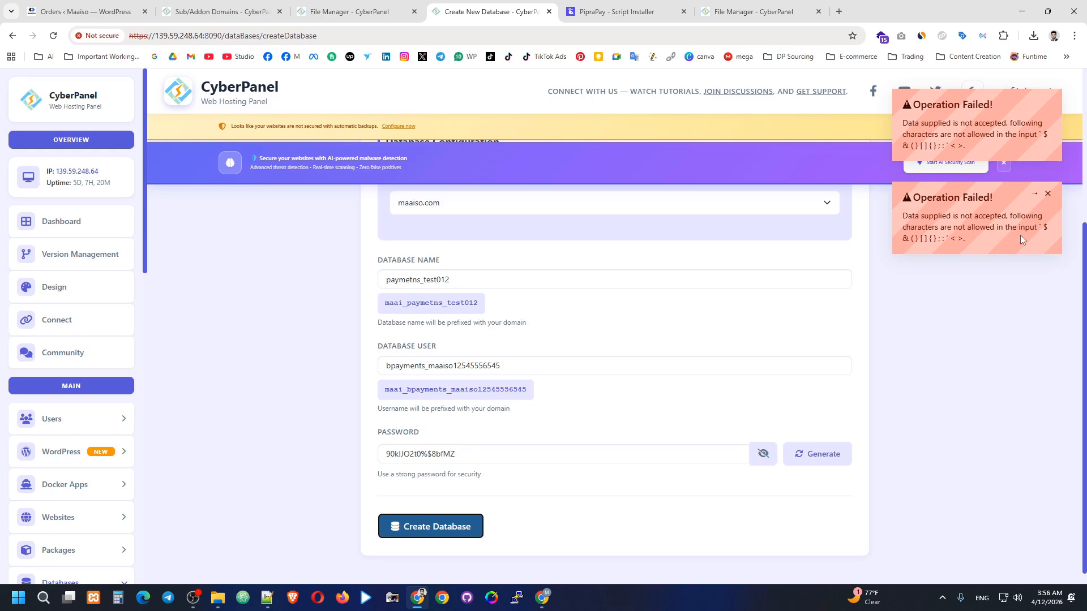
{"action": "left_click", "coordinate": [1049, 194]}
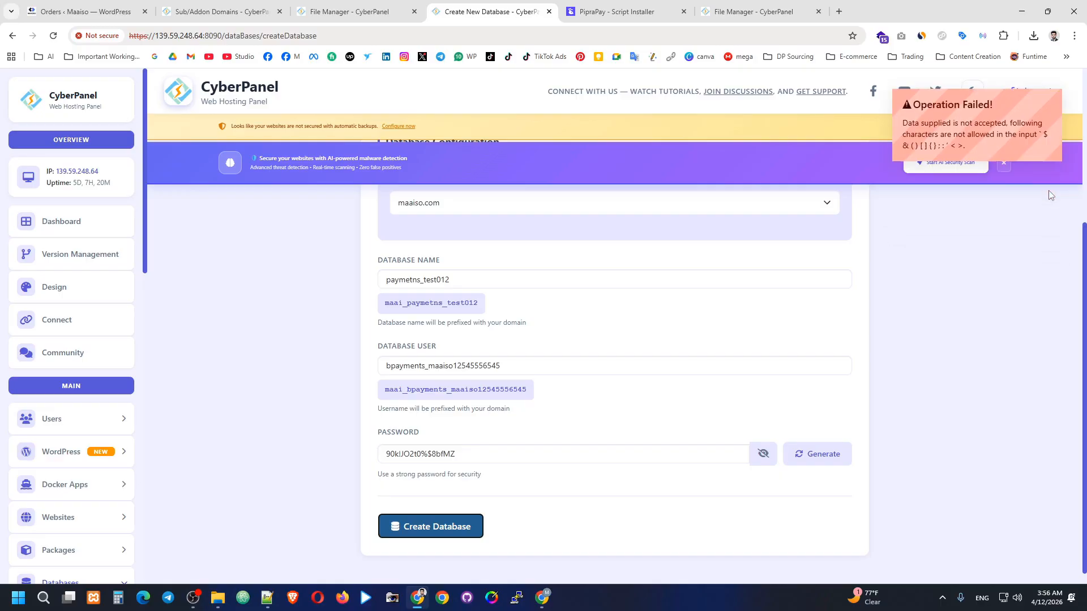
Shorten the database username by deleting its trailing digits.
{"action": "scroll", "coordinate": [507, 347], "scroll_direction": "up", "scroll_amount": 2}
{"action": "scroll", "coordinate": [488, 399], "scroll_direction": "down", "scroll_amount": 1}
{"action": "left_click_drag", "start_coordinate": [488, 337], "coordinate": [360, 358]}
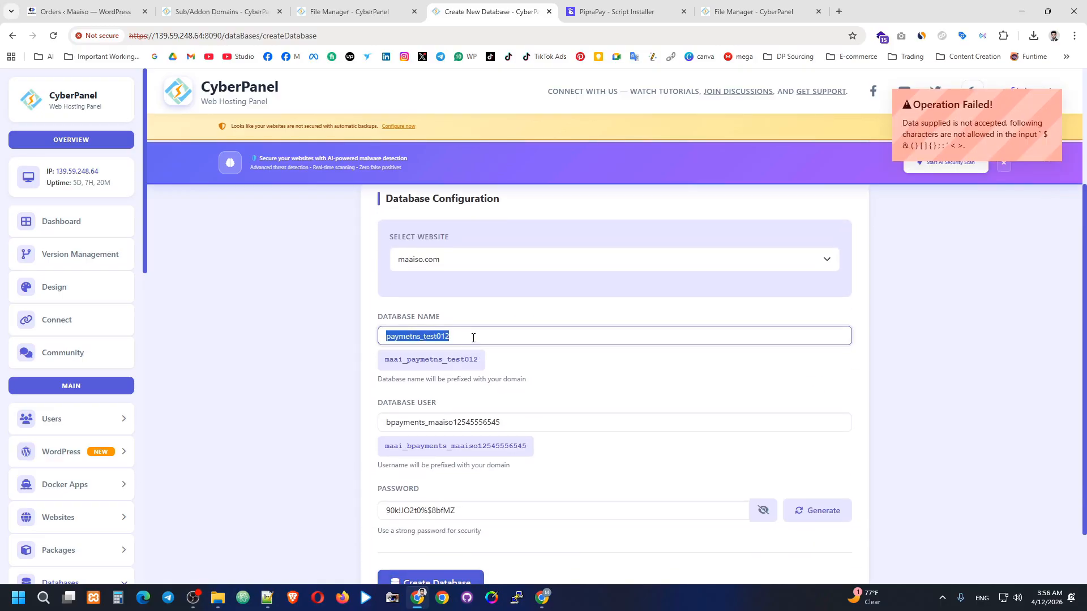
{"action": "left_click", "coordinate": [456, 336]}
{"action": "left_click_drag", "start_coordinate": [538, 423], "coordinate": [453, 432]}
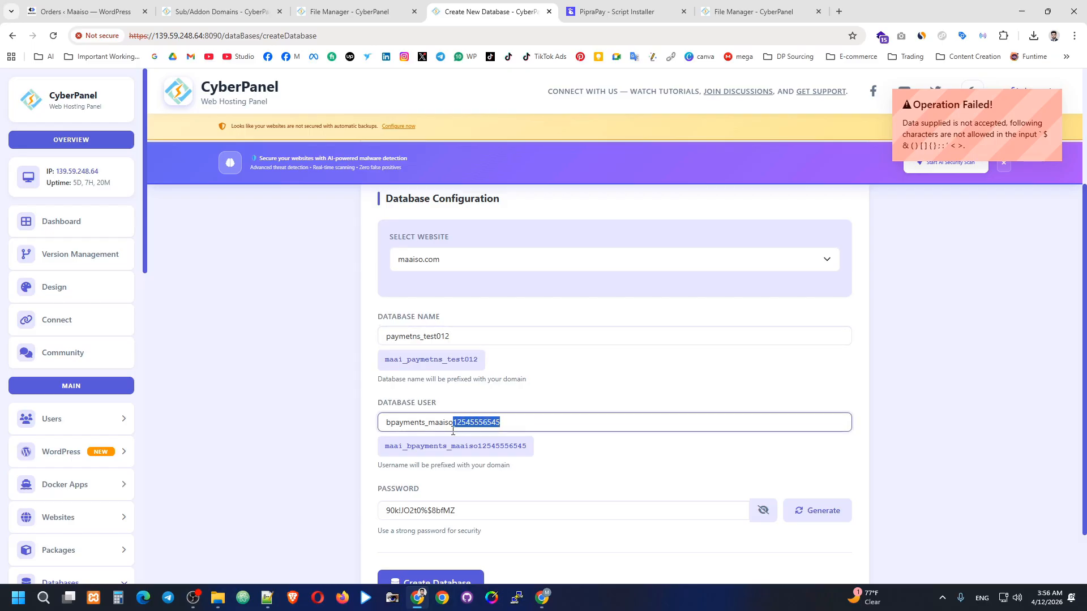
{"action": "key", "text": "BackSpace"}
{"action": "key", "text": "BackSpace"}
{"action": "key", "text": "BackSpace"}
{"action": "key", "text": "BackSpace"}
{"action": "scroll", "coordinate": [738, 454], "scroll_direction": "down", "scroll_amount": 1}
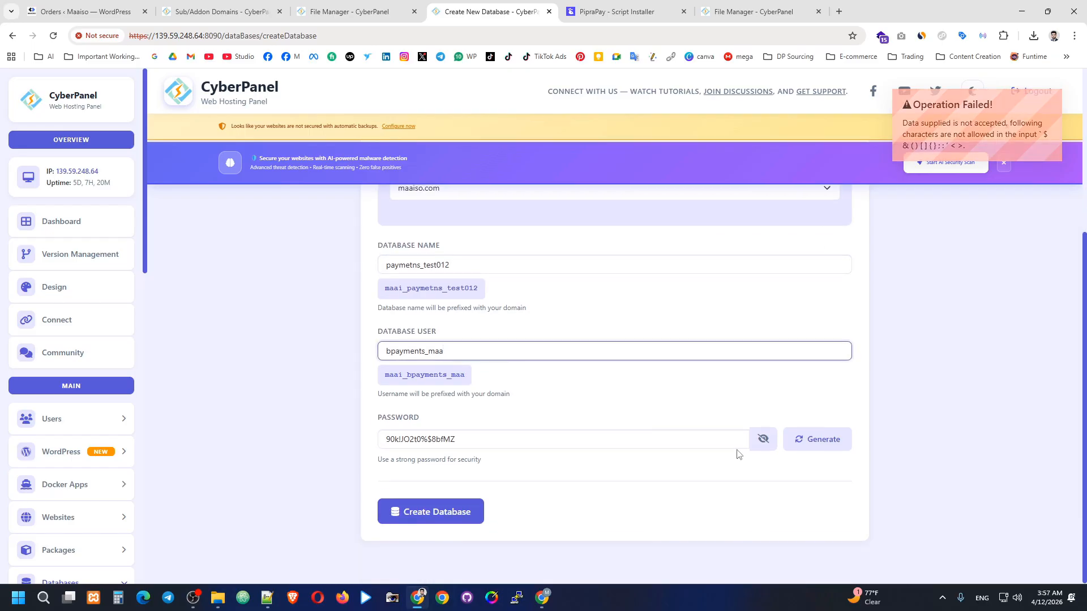
Replace the generated database password with a new custom password.
{"action": "left_click", "coordinate": [761, 439]}
{"action": "scroll", "coordinate": [506, 352], "scroll_direction": "up", "scroll_amount": 1}
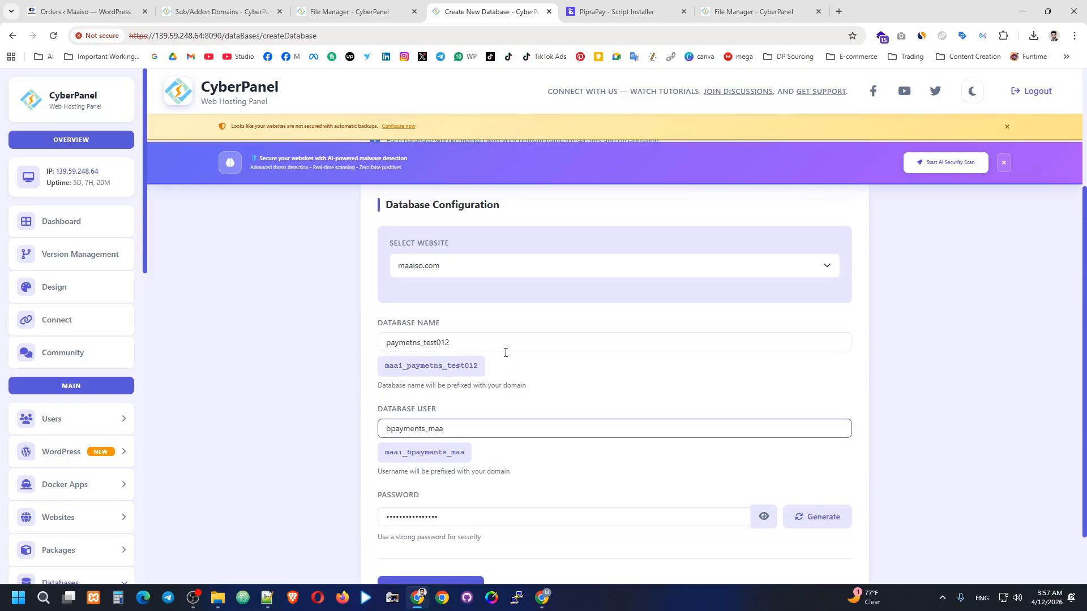
{"action": "scroll", "coordinate": [505, 352], "scroll_direction": "up", "scroll_amount": 1}
{"action": "left_click_drag", "start_coordinate": [452, 378], "coordinate": [437, 383]}
{"action": "scroll", "coordinate": [686, 473], "scroll_direction": "down", "scroll_amount": 2}
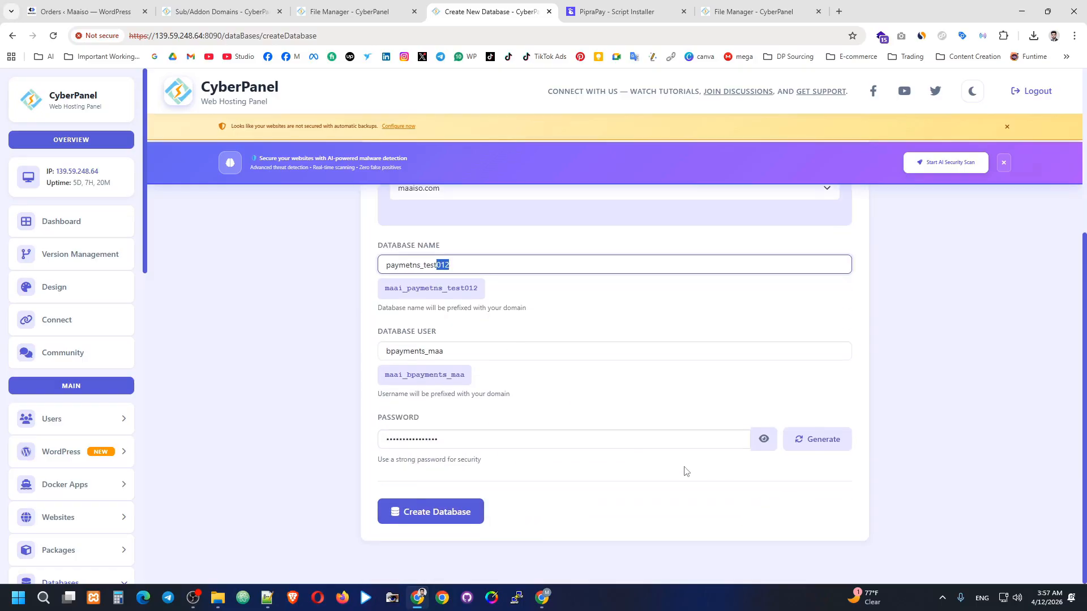
{"action": "left_click", "coordinate": [758, 442]}
{"action": "triple_click", "coordinate": [567, 441]}
{"action": "key", "text": "BackSpace"}
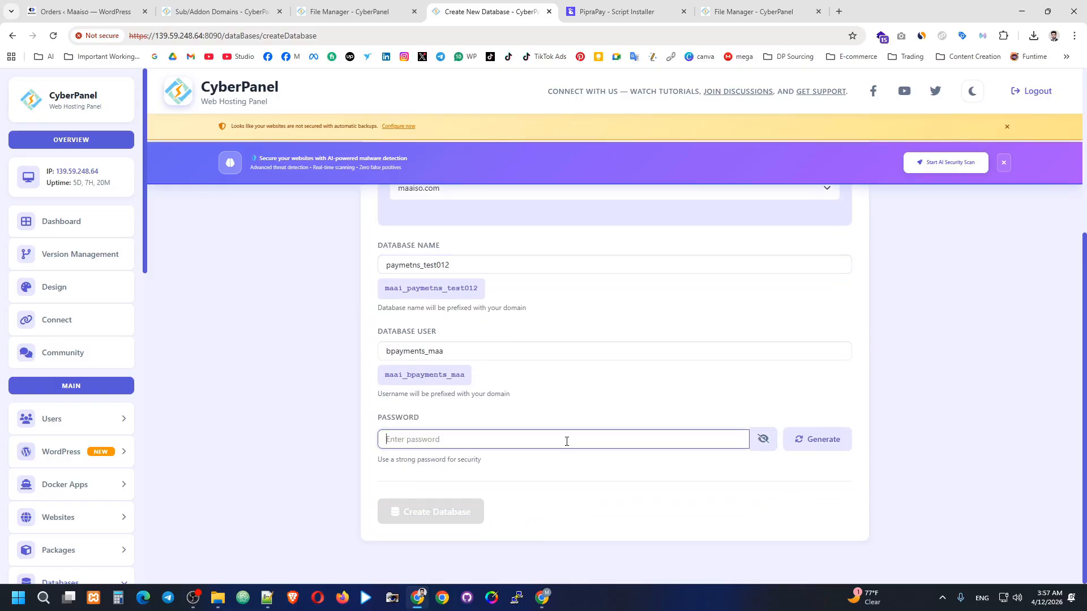
{"action": "type", "text": "Mo"}
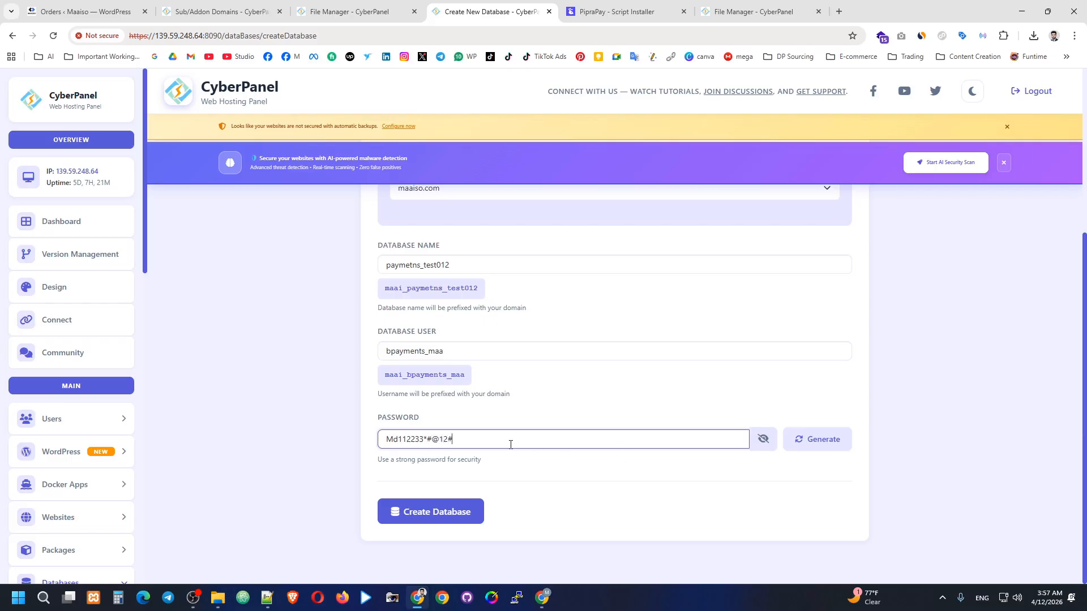
Save the new password in Notepad++ and create database maai_paymetns_test012 with user maai_bpayments_maa.
{"action": "left_click_drag", "start_coordinate": [511, 445], "coordinate": [389, 456]}
{"action": "key", "text": "ctrl+c"}
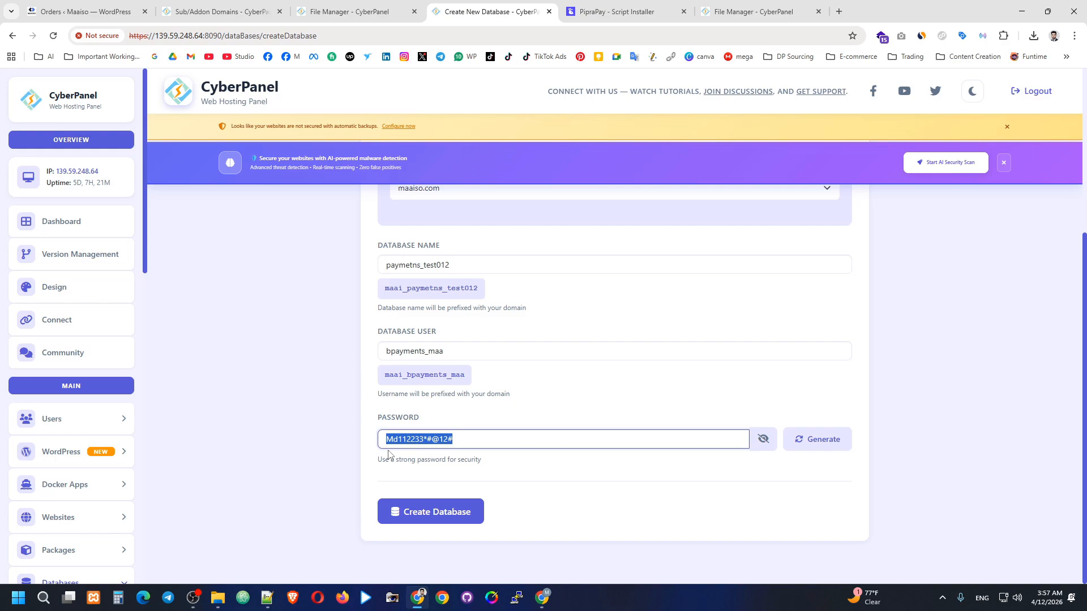
{"action": "left_click", "coordinate": [267, 597]}
{"action": "key", "text": "Return"}
{"action": "key", "text": "Return"}
{"action": "key", "text": "Return"}
{"action": "key", "text": "Return"}
{"action": "key", "text": "Return"}
{"action": "key", "text": "Return"}
{"action": "key", "text": "Return"}
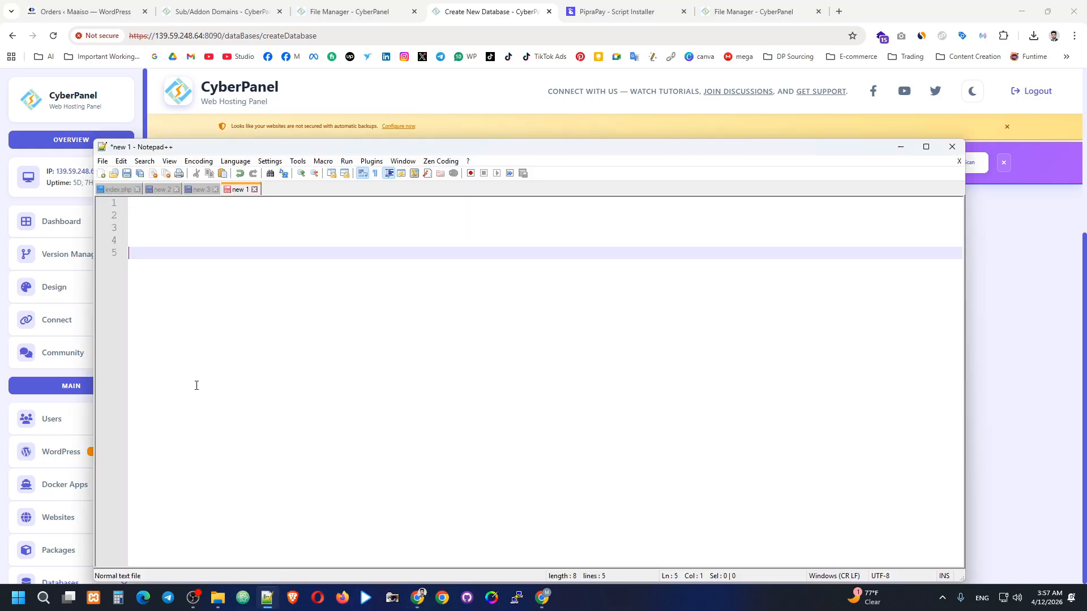
{"action": "key", "text": "ctrl+v"}
{"action": "key", "text": "Up"}
{"action": "key", "text": "Up"}
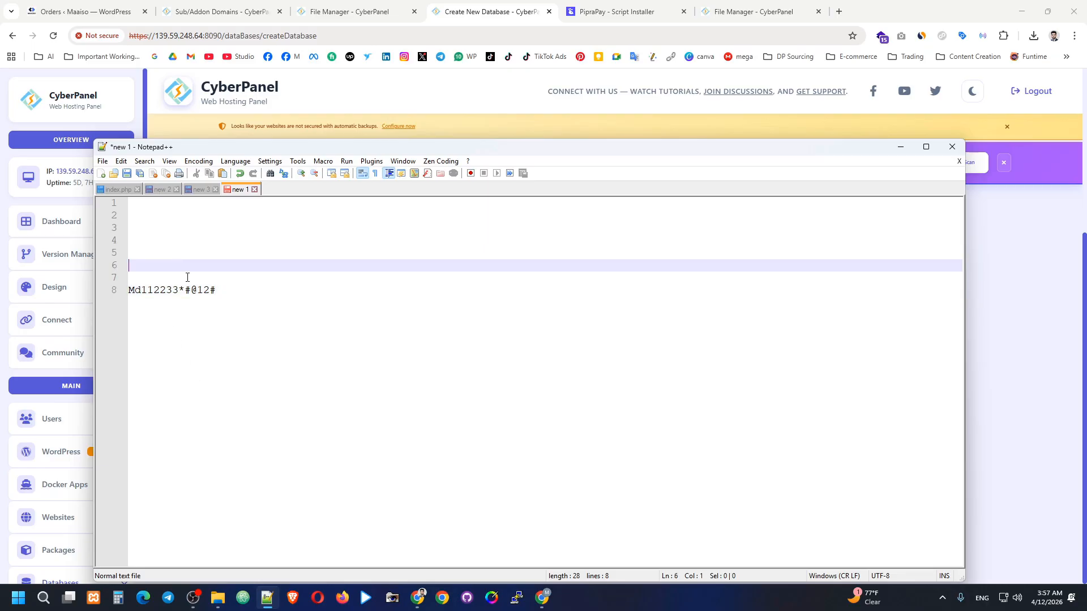
{"action": "left_click", "coordinate": [542, 598]}
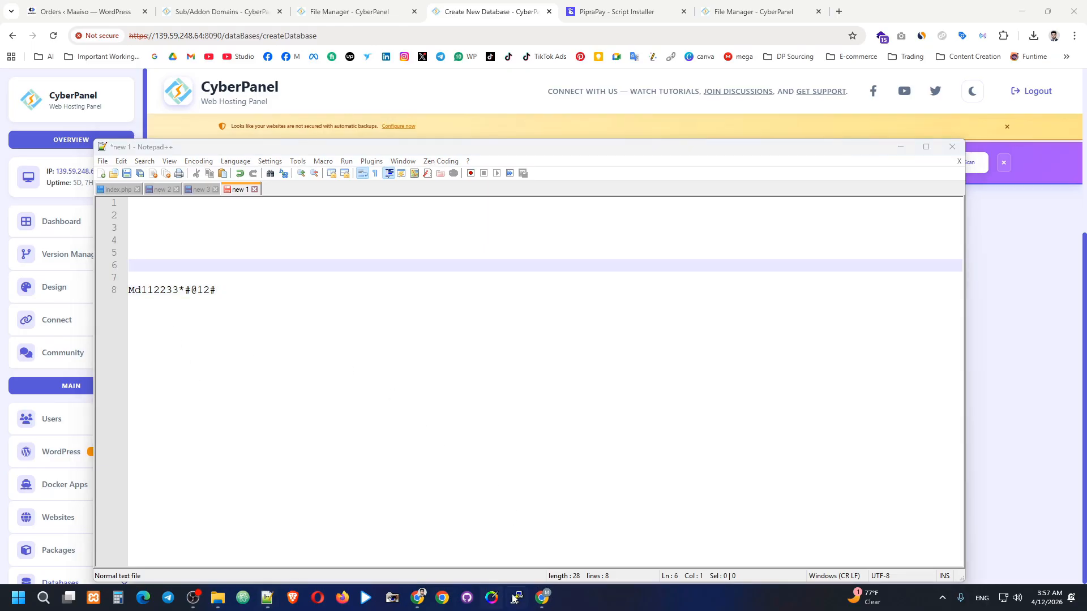
{"action": "left_click", "coordinate": [418, 600]}
{"action": "left_click", "coordinate": [455, 515]}
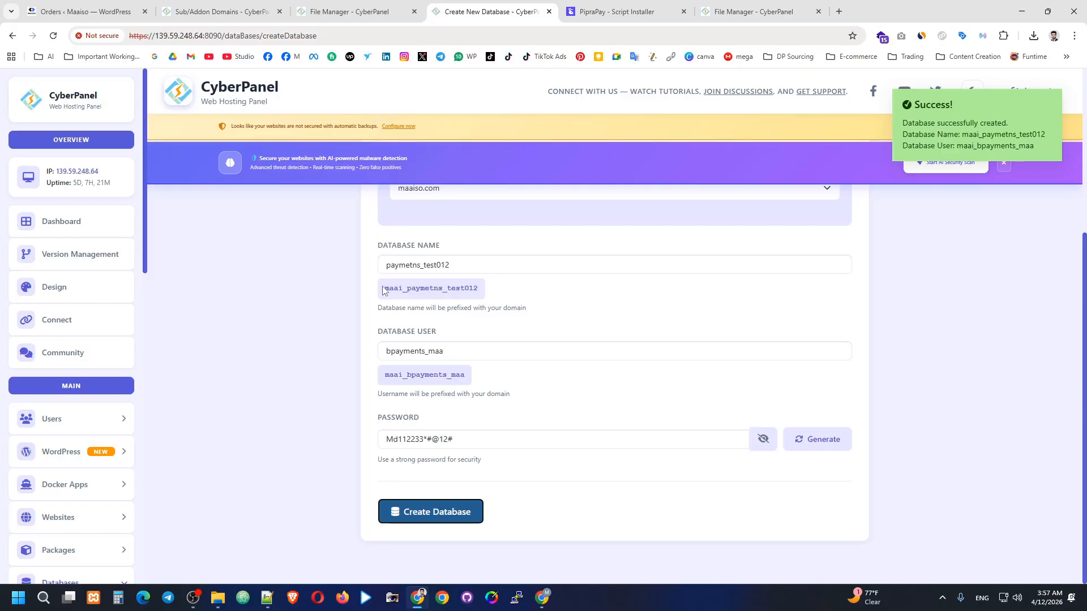
Copy maai_bpayments_maa from CyberPanel into the installer's Database Username field.
{"action": "left_click_drag", "start_coordinate": [383, 376], "coordinate": [467, 379]}
{"action": "right_click", "coordinate": [478, 391]}
{"action": "left_click", "coordinate": [493, 391]}
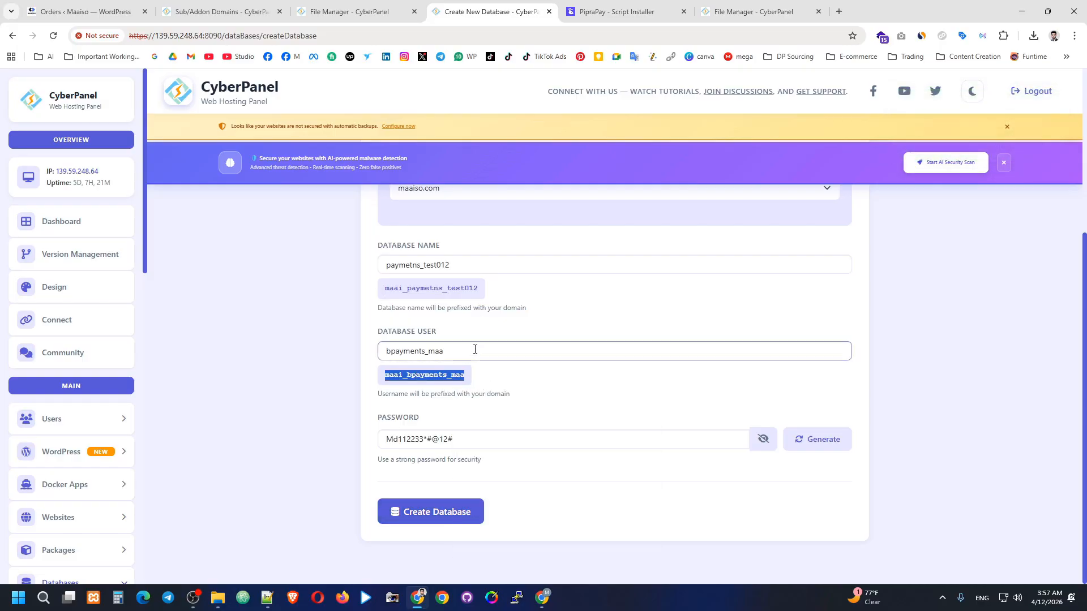
{"action": "left_click", "coordinate": [743, 6]}
{"action": "left_click", "coordinate": [622, 11]}
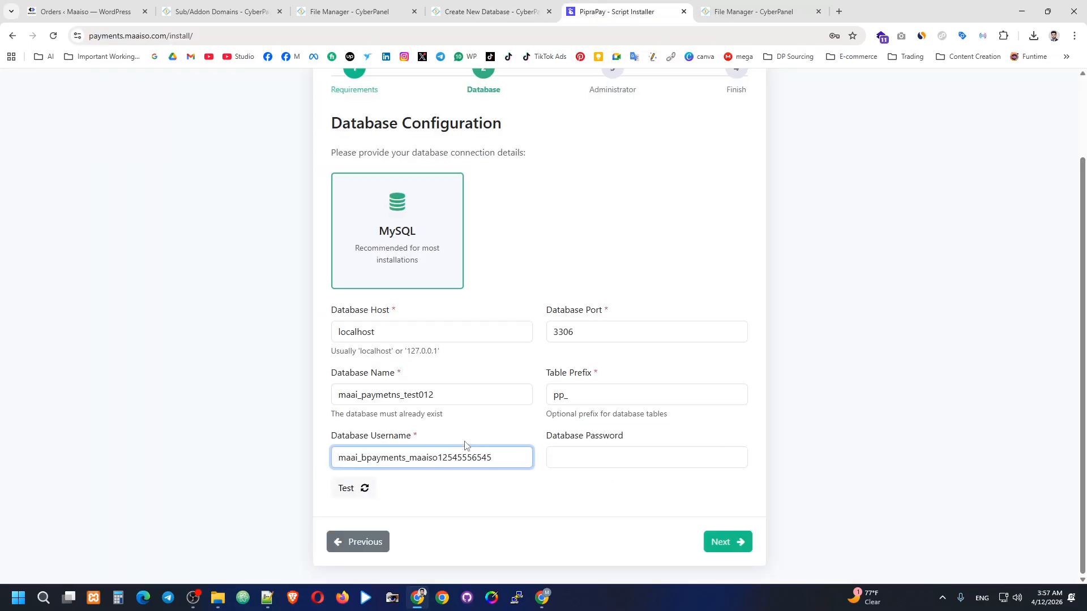
{"action": "left_click_drag", "start_coordinate": [499, 456], "coordinate": [330, 475]}
{"action": "key", "text": "ctrl+v"}
Copy maai_paymetns_test012 from CyberPanel into the installer's Database Name field.
{"action": "left_click", "coordinate": [464, 399]}
{"action": "left_click", "coordinate": [516, 12]}
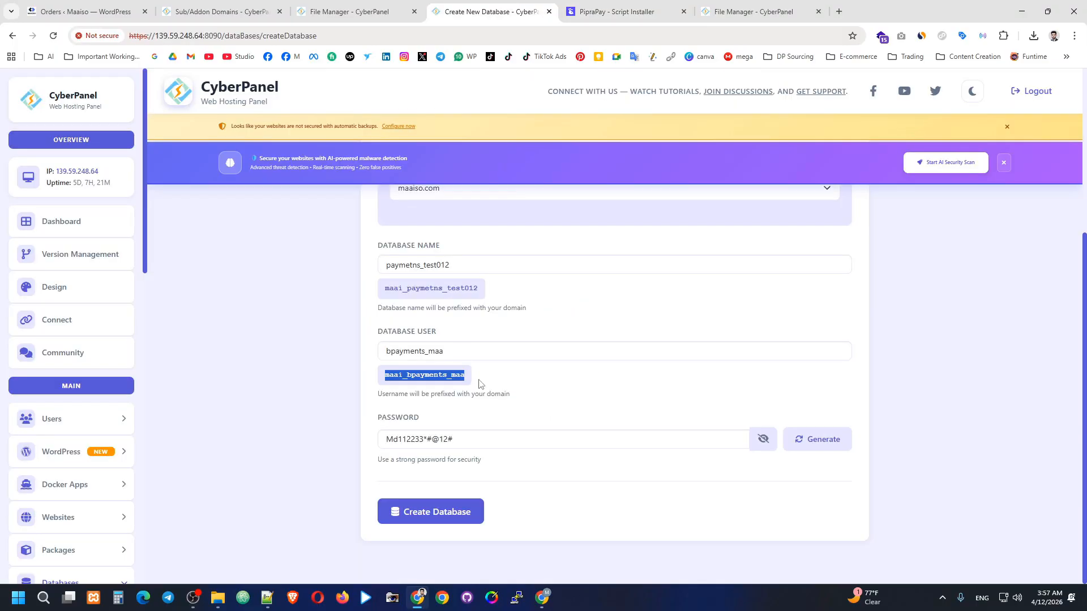
{"action": "left_click", "coordinate": [474, 291]}
{"action": "left_click_drag", "start_coordinate": [474, 291], "coordinate": [382, 291]}
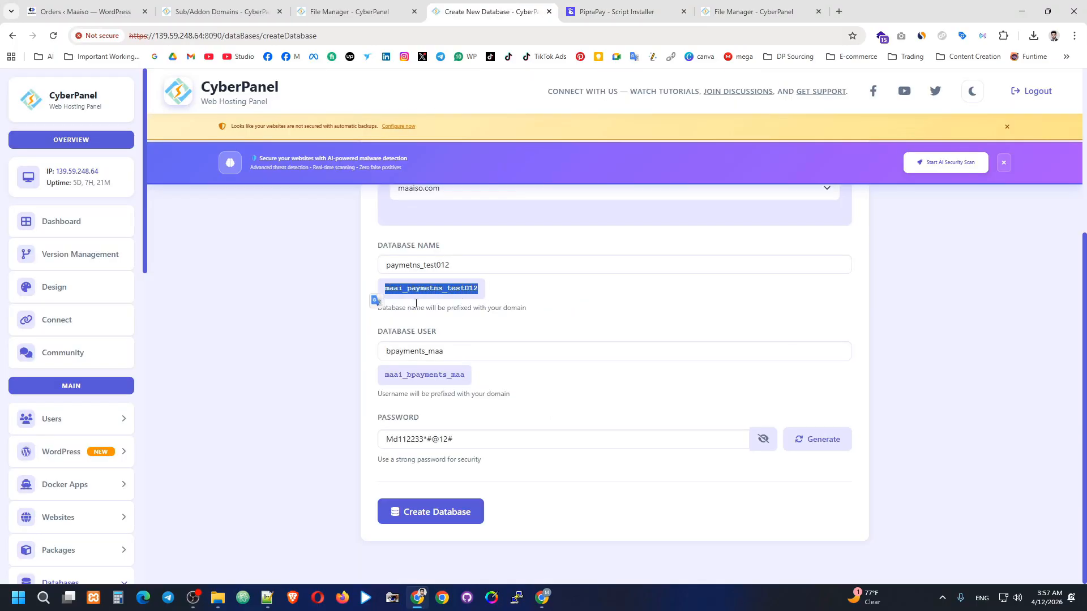
{"action": "key", "text": "ctrl+c"}
{"action": "key", "text": "ctrl+Tab"}
{"action": "key", "text": "ctrl+v"}
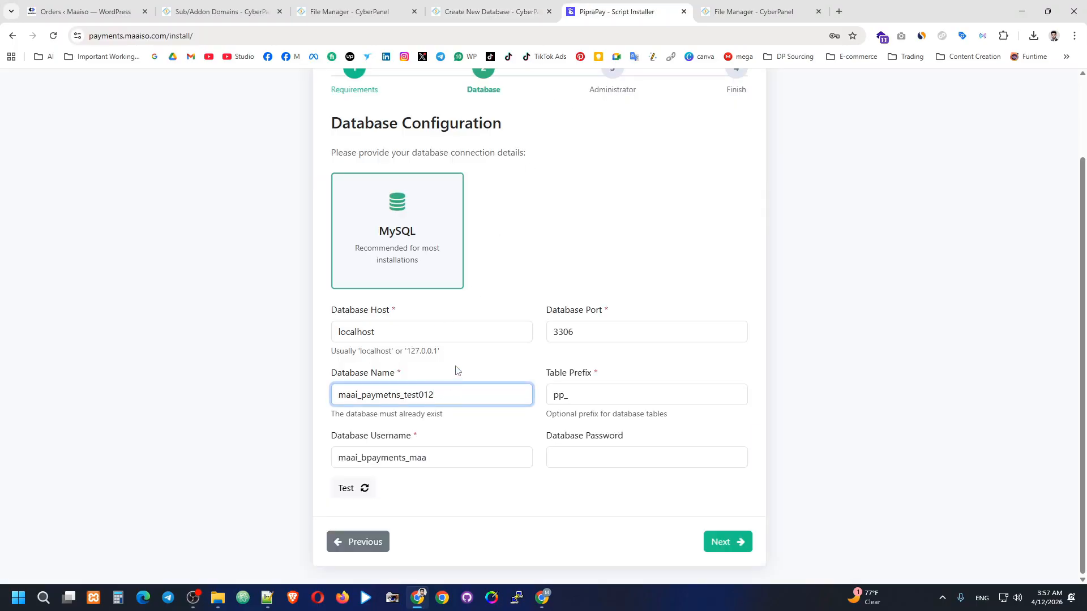
{"action": "left_click_drag", "start_coordinate": [446, 397], "coordinate": [291, 409]}
Paste the saved password from the notes into Database Password and proceed to administrator setup.
{"action": "left_click", "coordinate": [556, 463]}
{"action": "left_click", "coordinate": [267, 597]}
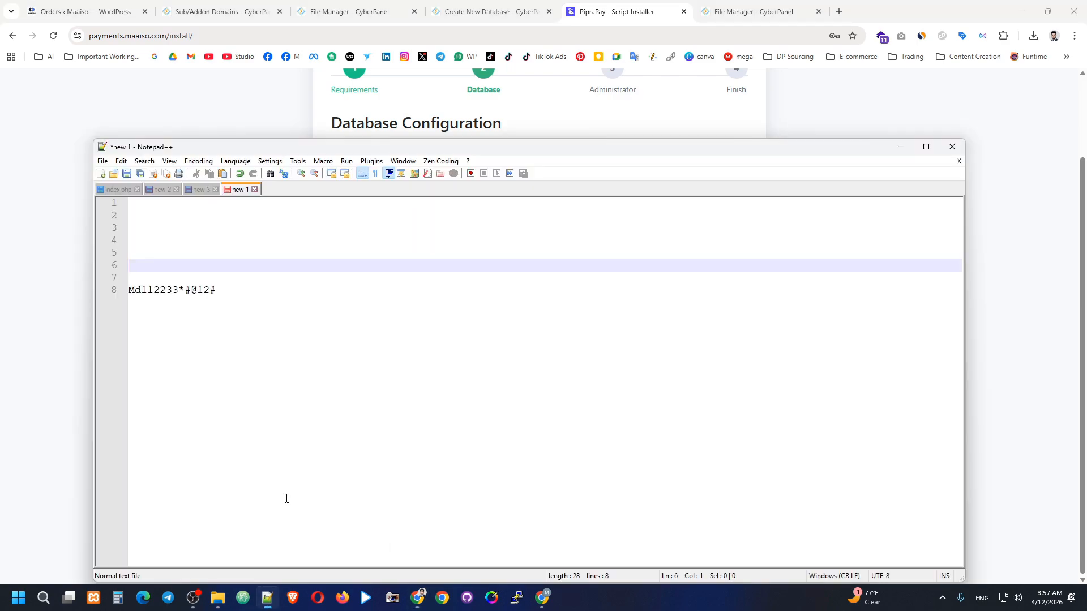
{"action": "left_click", "coordinate": [227, 290]}
{"action": "left_click_drag", "start_coordinate": [227, 289], "coordinate": [127, 295]}
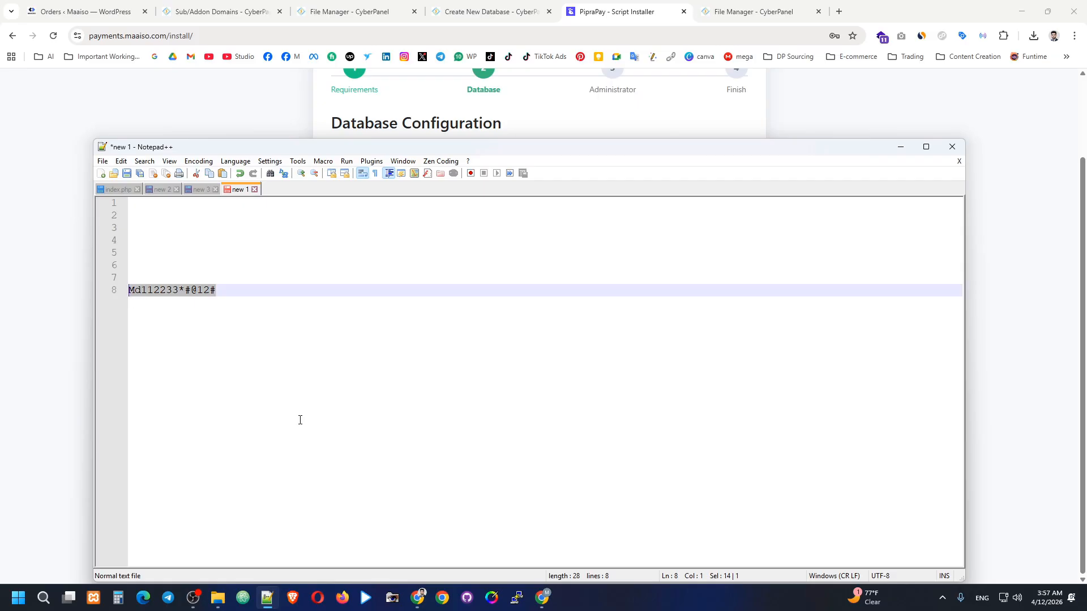
{"action": "left_click", "coordinate": [417, 598]}
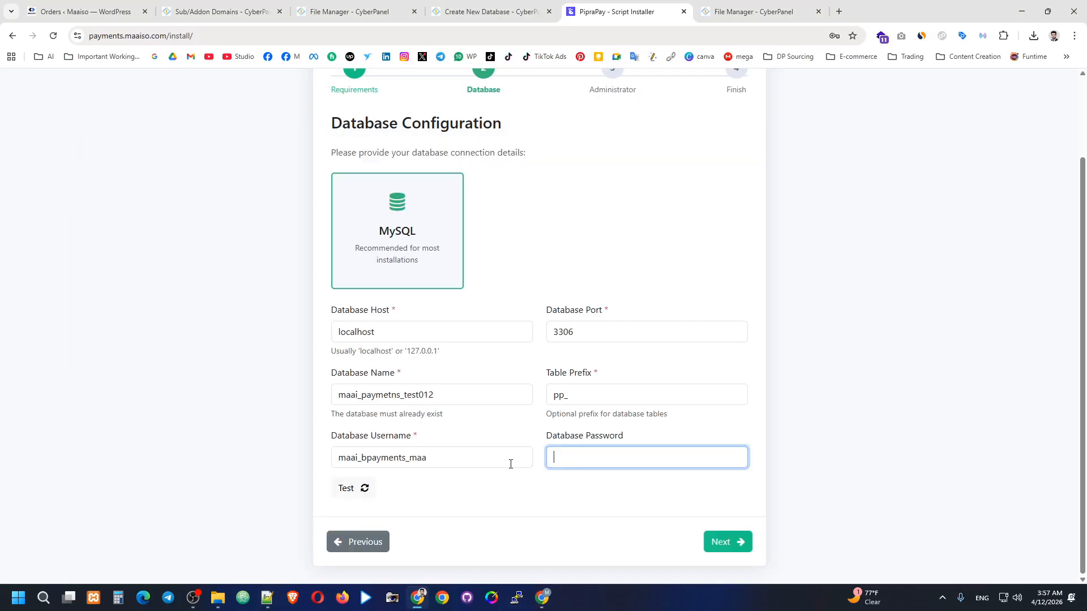
{"action": "key", "text": "ctrl+v"}
{"action": "left_click", "coordinate": [722, 543]}
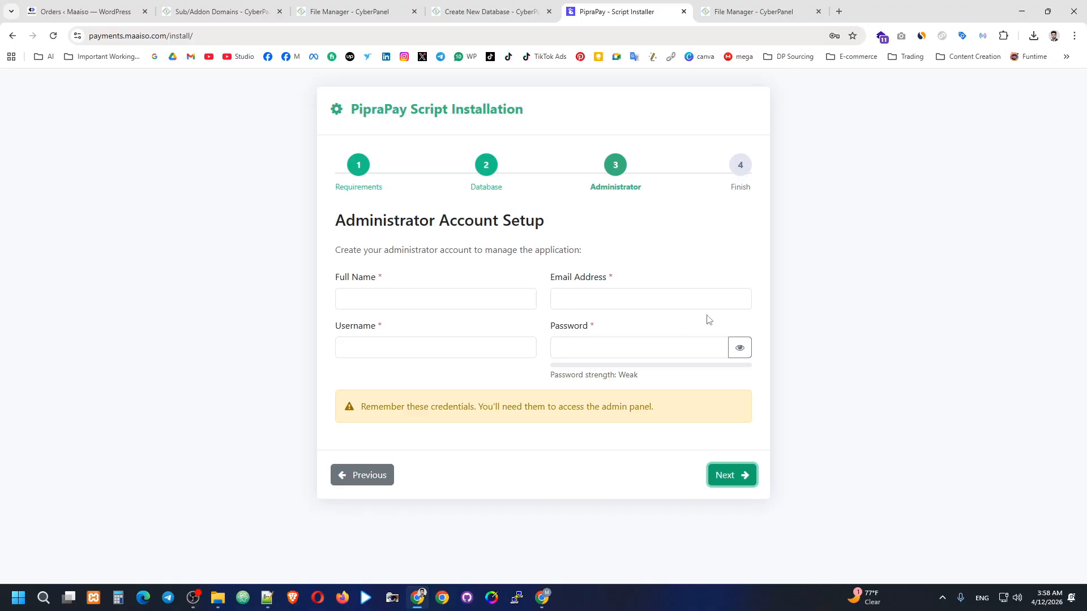
Enter full name Maaiso.com, autofill the saved e-mail and strong password, and submit the administrator form.
{"action": "left_click", "coordinate": [420, 296]}
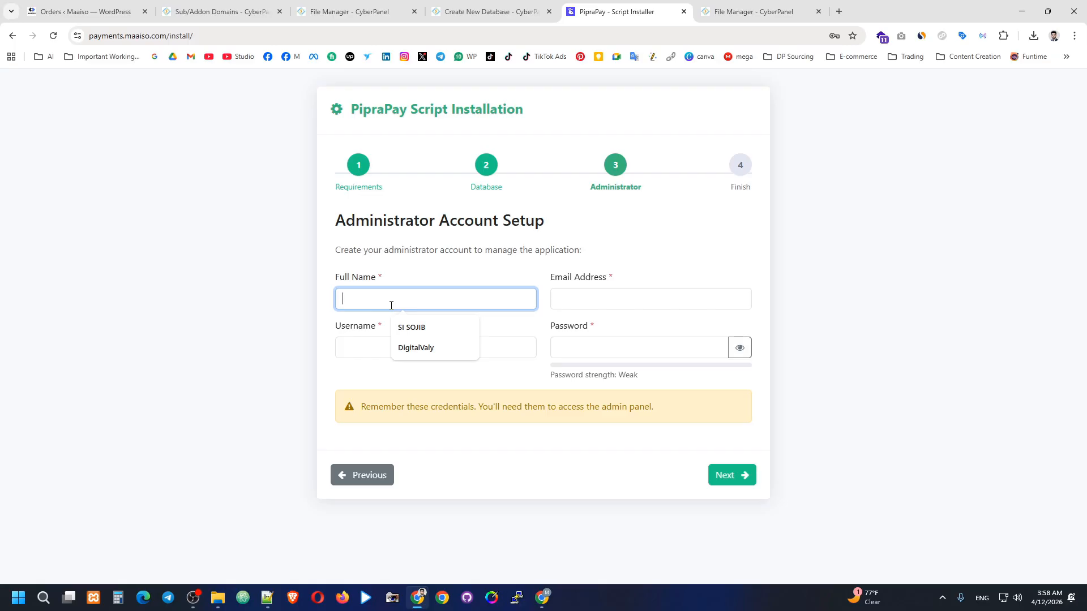
{"action": "type", "text": "Maaiso.com"}
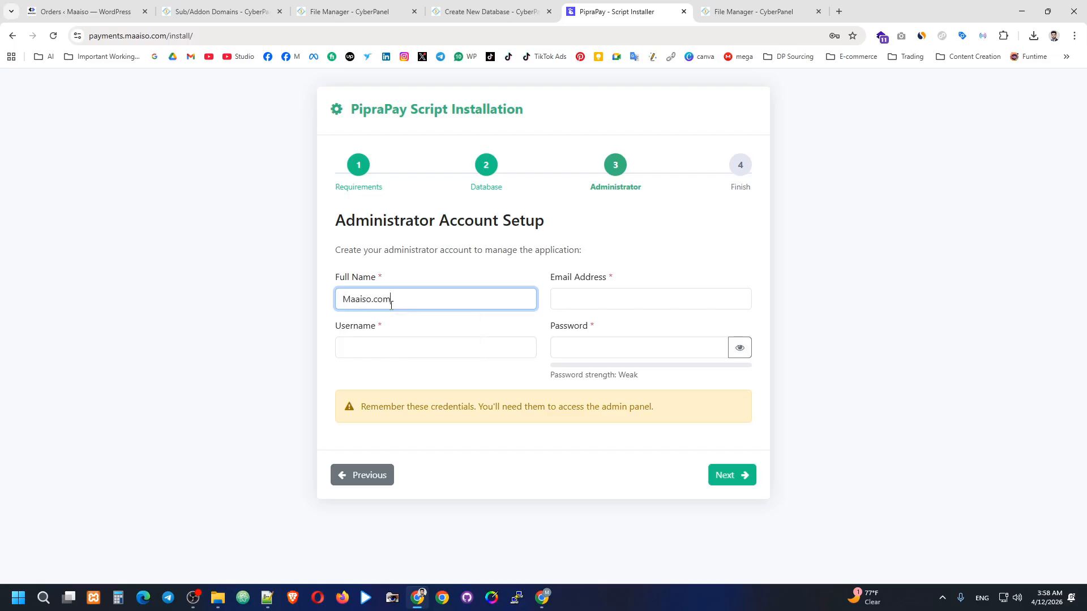
{"action": "left_click", "coordinate": [590, 303]}
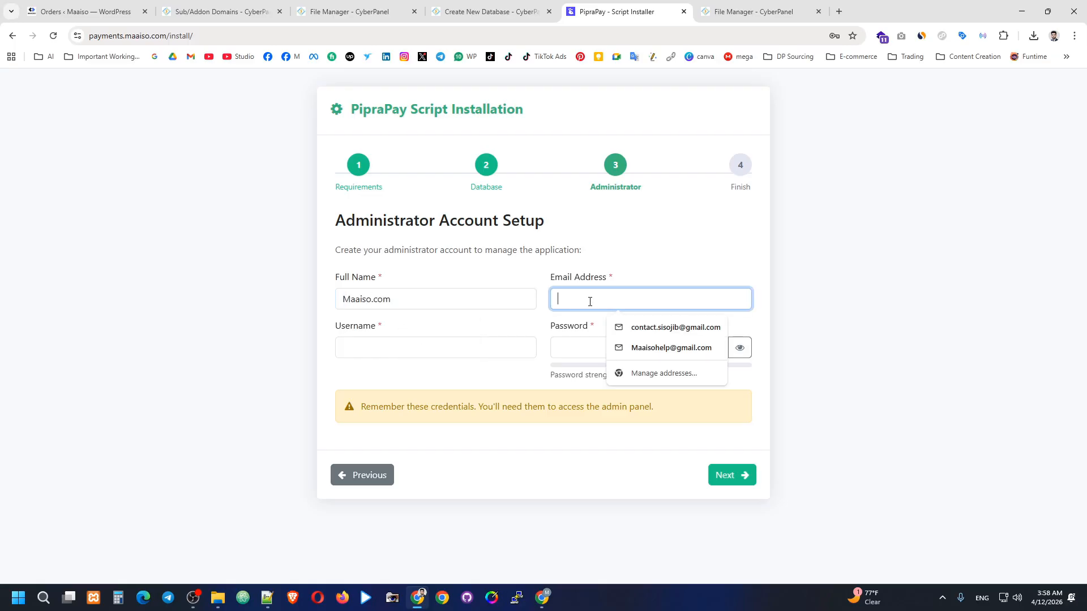
{"action": "left_click", "coordinate": [660, 333]}
{"action": "left_click", "coordinate": [621, 347]}
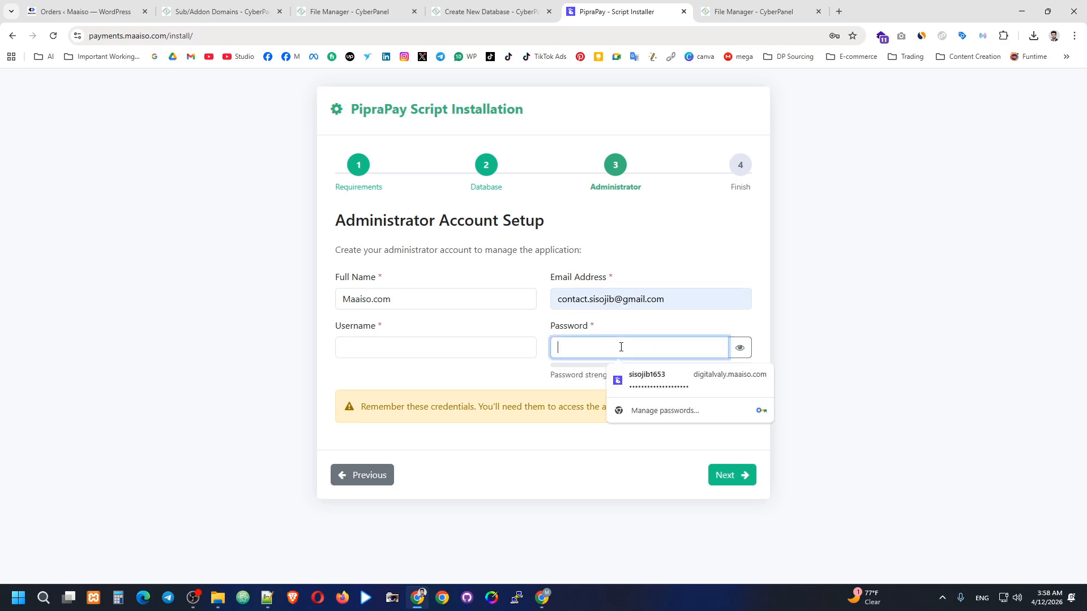
{"action": "left_click", "coordinate": [666, 381]}
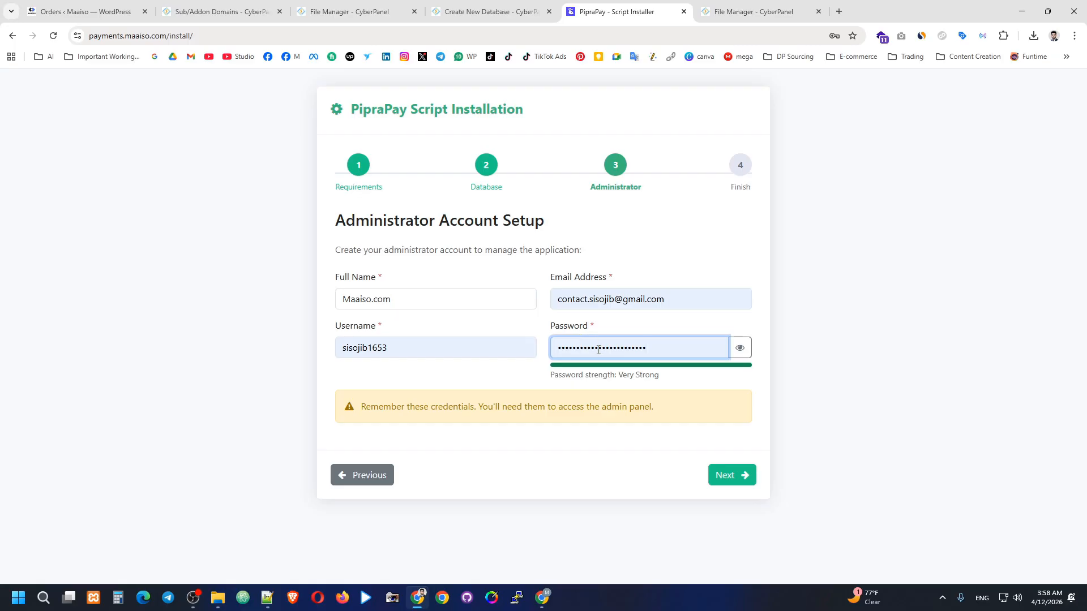
{"action": "left_click", "coordinate": [337, 353]}
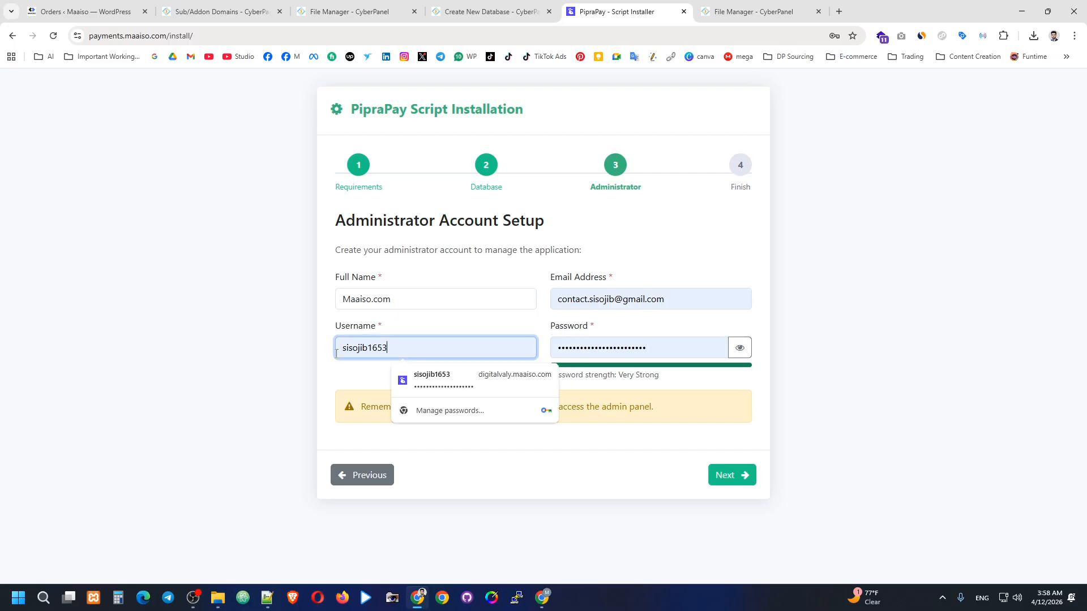
{"action": "left_click", "coordinate": [610, 347]}
{"action": "left_click", "coordinate": [727, 475]}
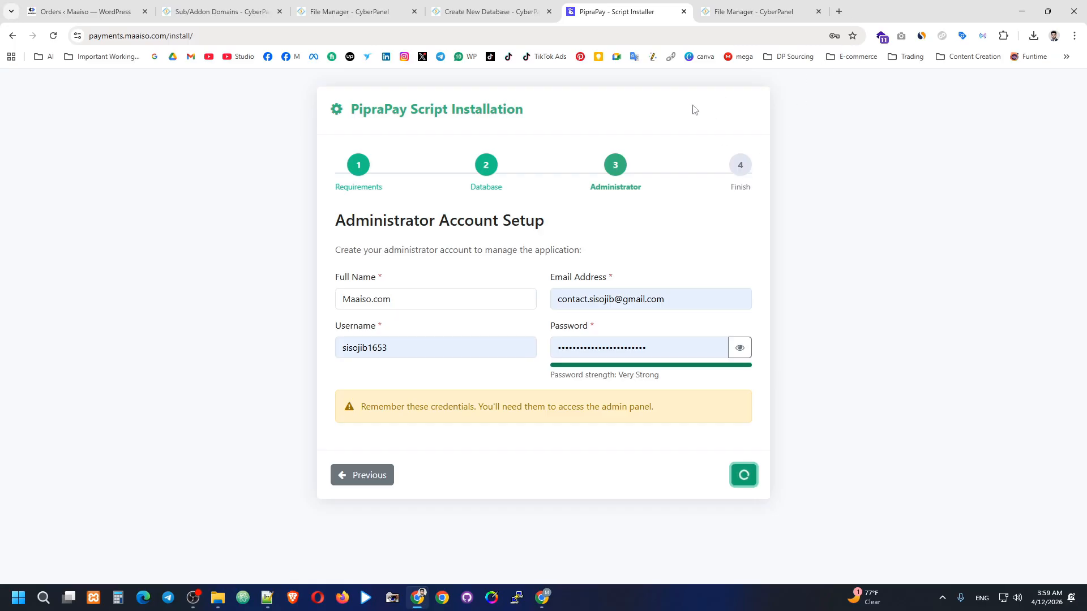
Retry loading the installer page after the DNS failure.
{"action": "double_click", "coordinate": [184, 35]}
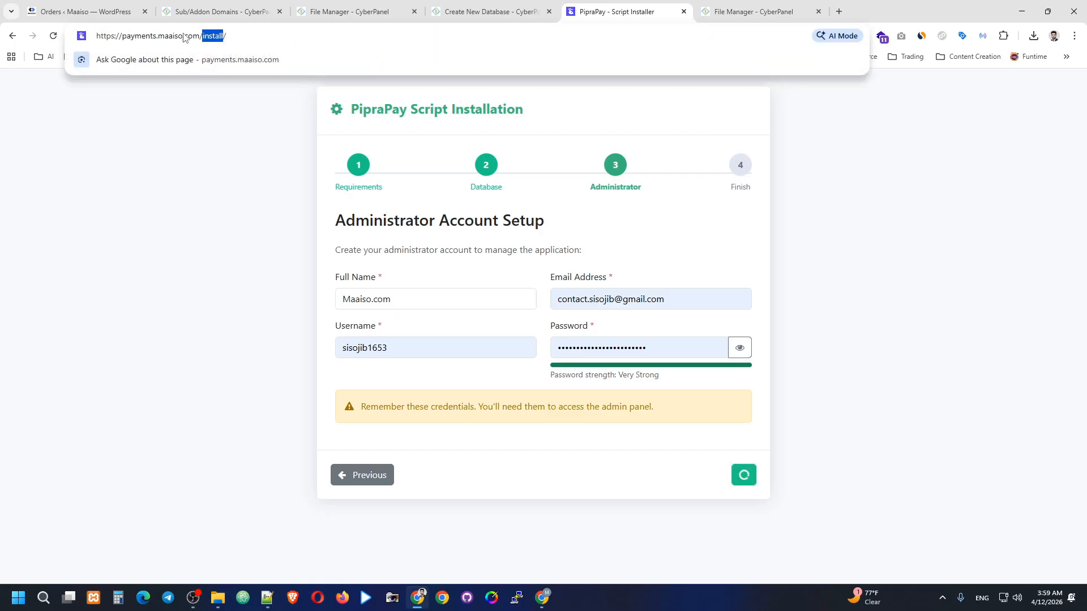
{"action": "left_click_drag", "start_coordinate": [222, 36], "coordinate": [214, 37]}
{"action": "left_click", "coordinate": [206, 116]}
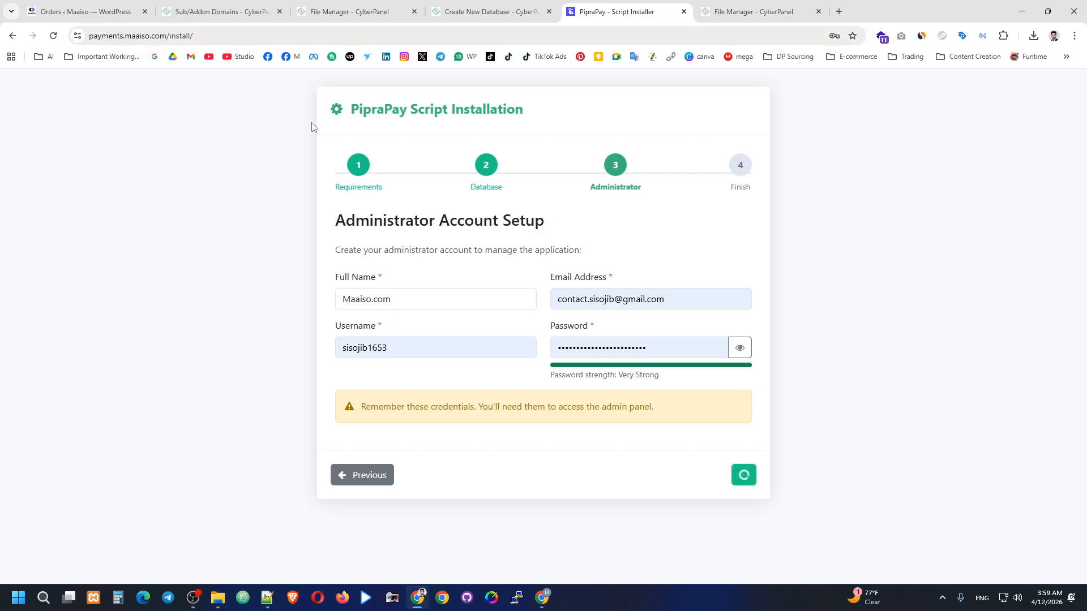
{"action": "left_click", "coordinate": [53, 35]}
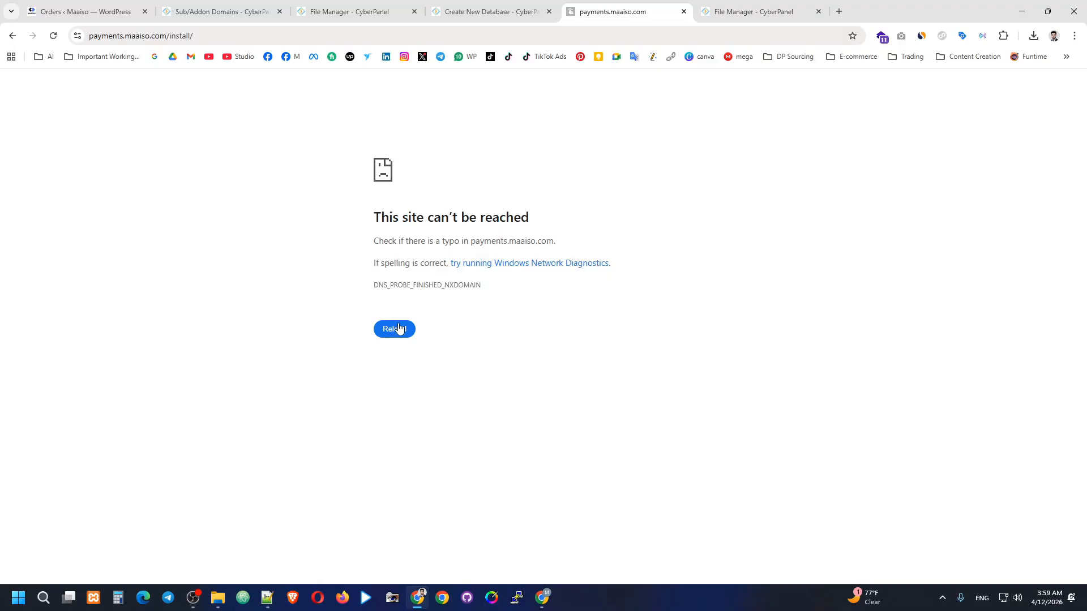
{"action": "left_click", "coordinate": [400, 328]}
Load the payments.maaiso.com root so the installer restarts at Requirements, then return to CyberPanel.
{"action": "double_click", "coordinate": [184, 40]}
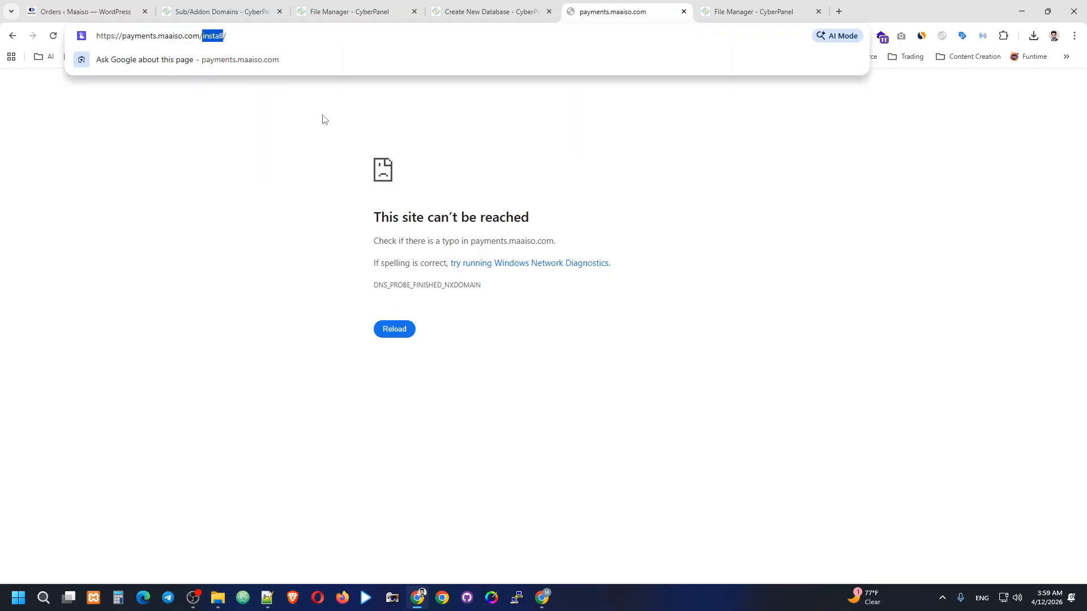
{"action": "key", "text": "BackSpace"}
{"action": "key", "text": "Return"}
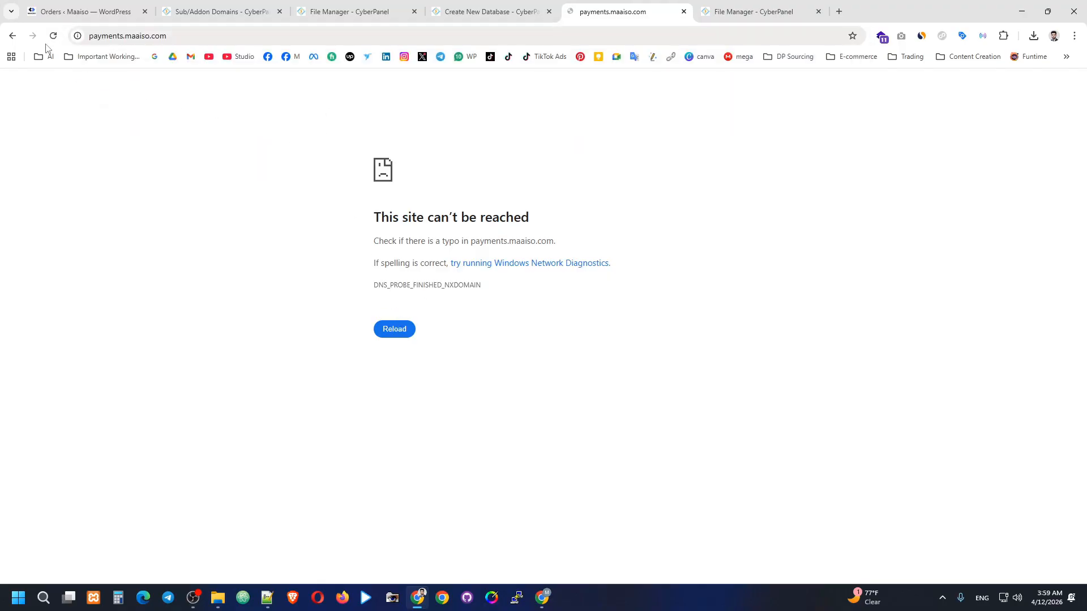
{"action": "left_click", "coordinate": [54, 35]}
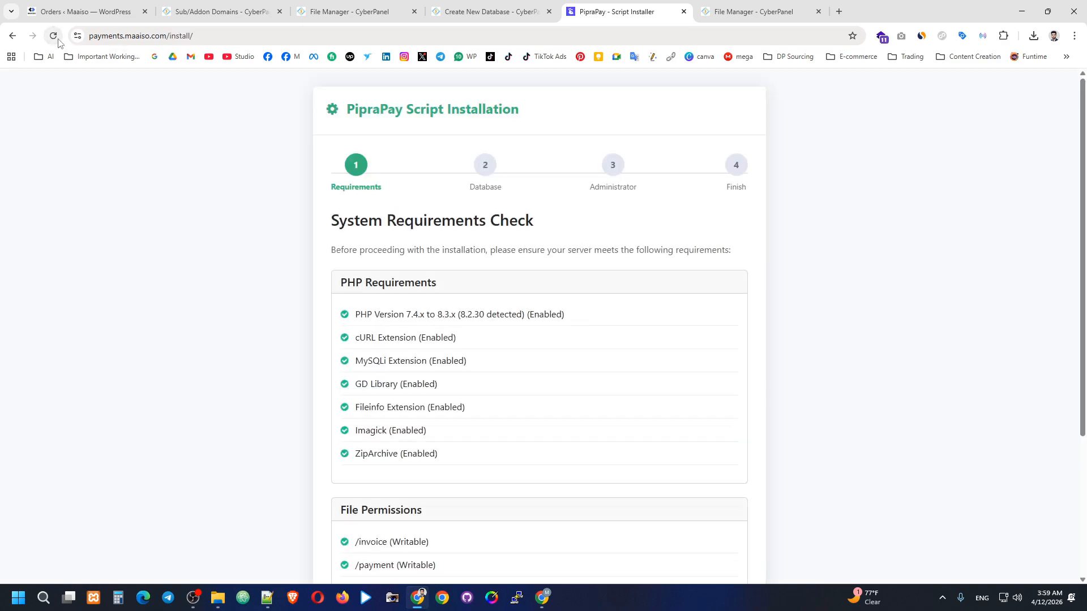
{"action": "scroll", "coordinate": [614, 211], "scroll_direction": "down", "scroll_amount": 4}
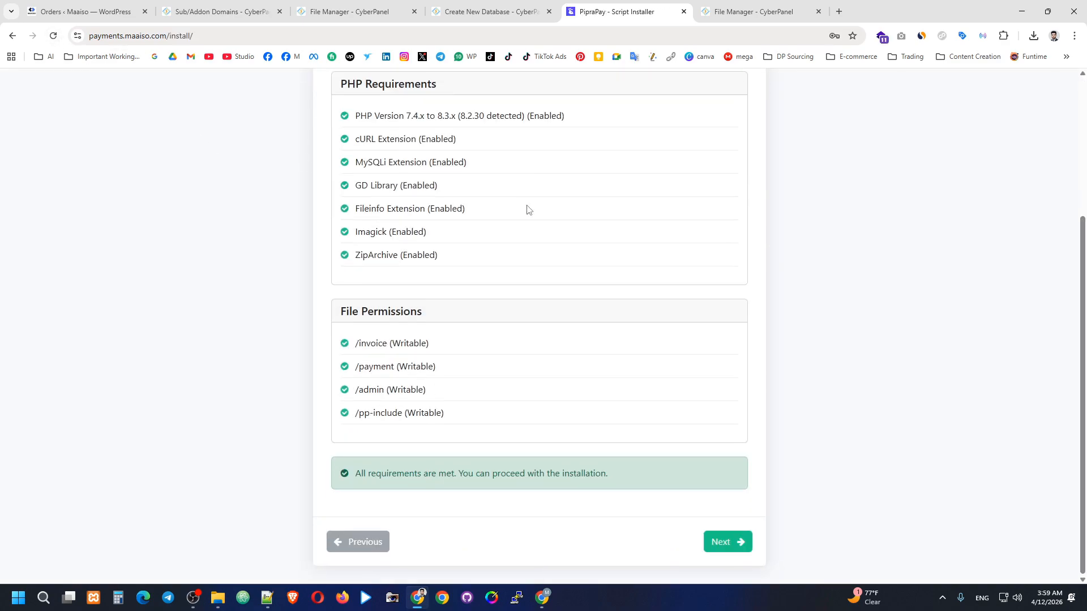
{"action": "scroll", "coordinate": [560, 241], "scroll_direction": "up", "scroll_amount": 2}
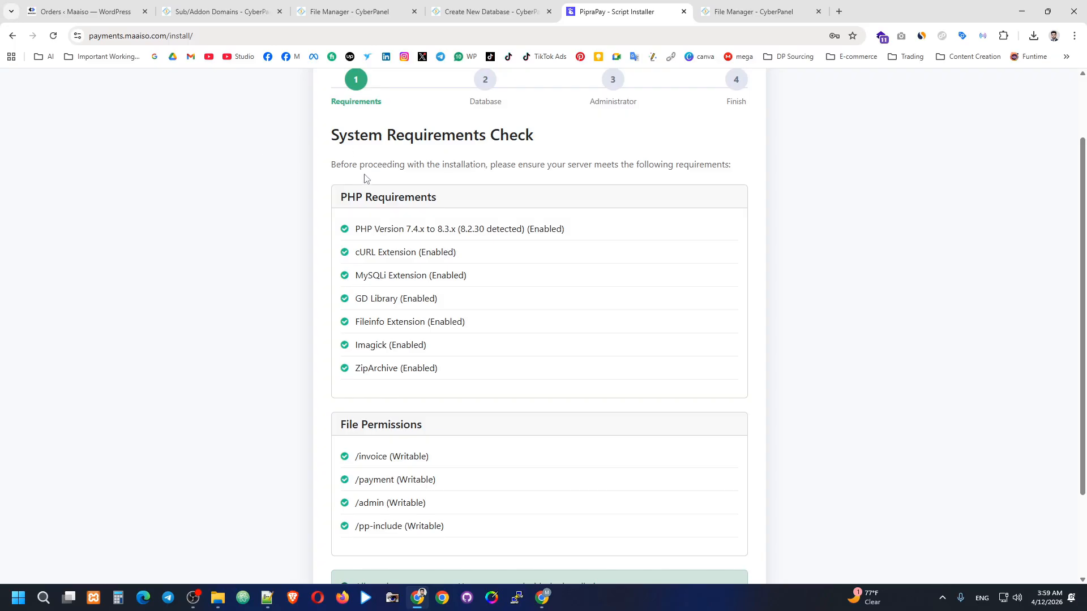
{"action": "left_click_drag", "start_coordinate": [225, 39], "coordinate": [165, 60]}
{"action": "key", "text": "BackSpace"}
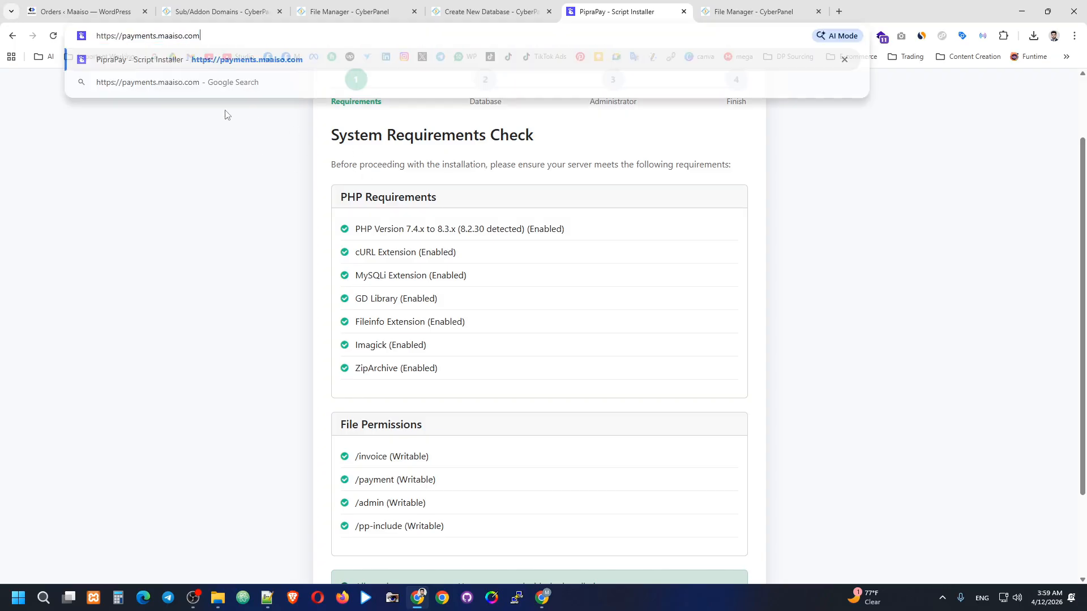
{"action": "key", "text": "Return"}
{"action": "left_click", "coordinate": [486, 8]}
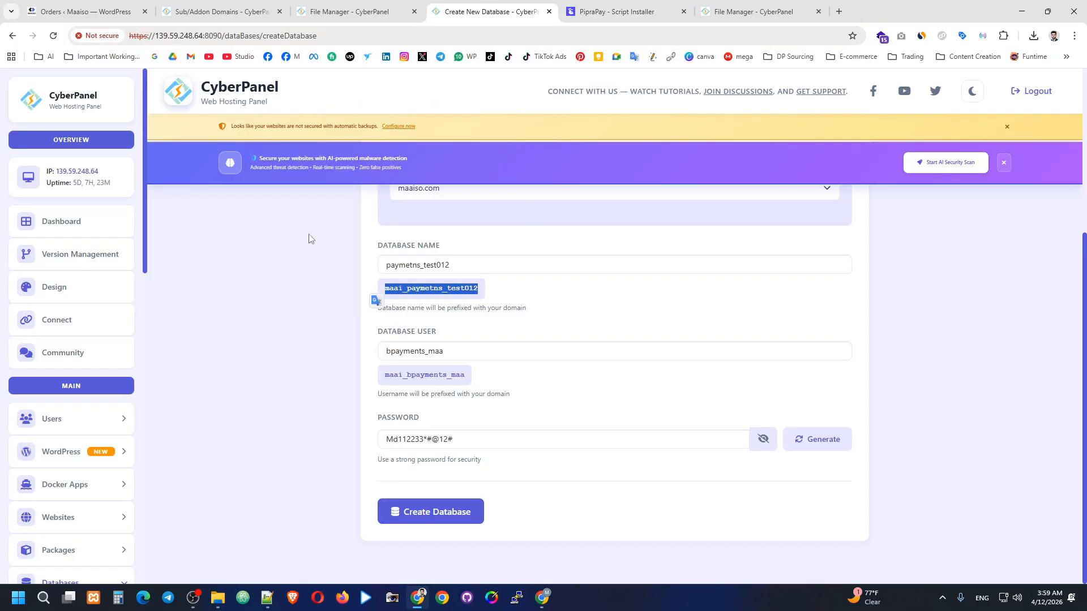
List maaiso.com's databases and copy the database name maai_paymetns_test012.
{"action": "scroll", "coordinate": [94, 323], "scroll_direction": "down", "scroll_amount": 3}
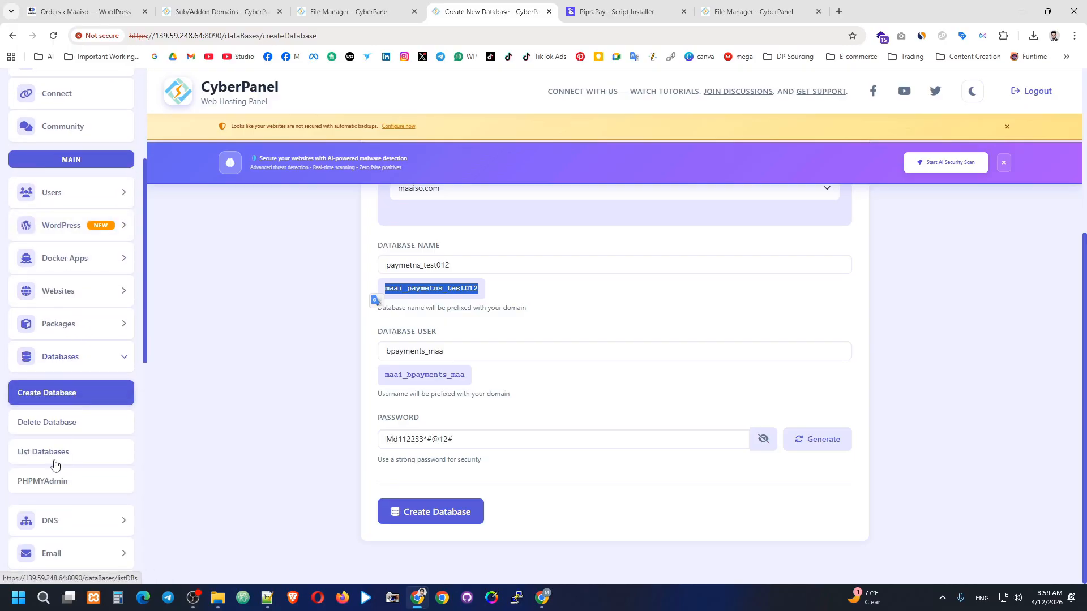
{"action": "left_click", "coordinate": [84, 455]}
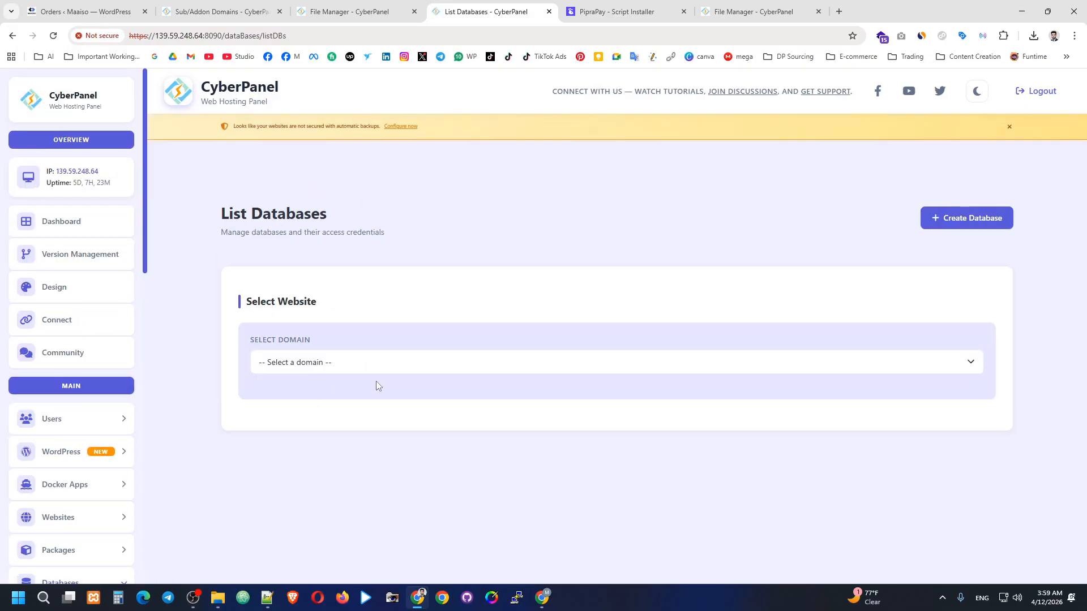
{"action": "left_click", "coordinate": [380, 362]}
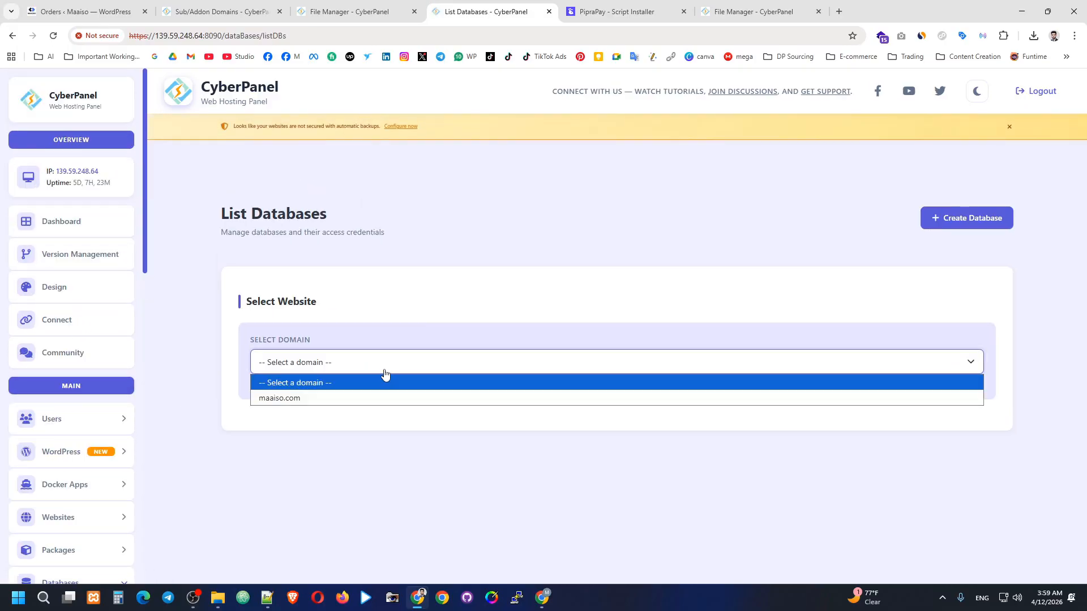
{"action": "left_click", "coordinate": [333, 400]}
{"action": "left_click", "coordinate": [325, 433]}
{"action": "scroll", "coordinate": [398, 389], "scroll_direction": "down", "scroll_amount": 4}
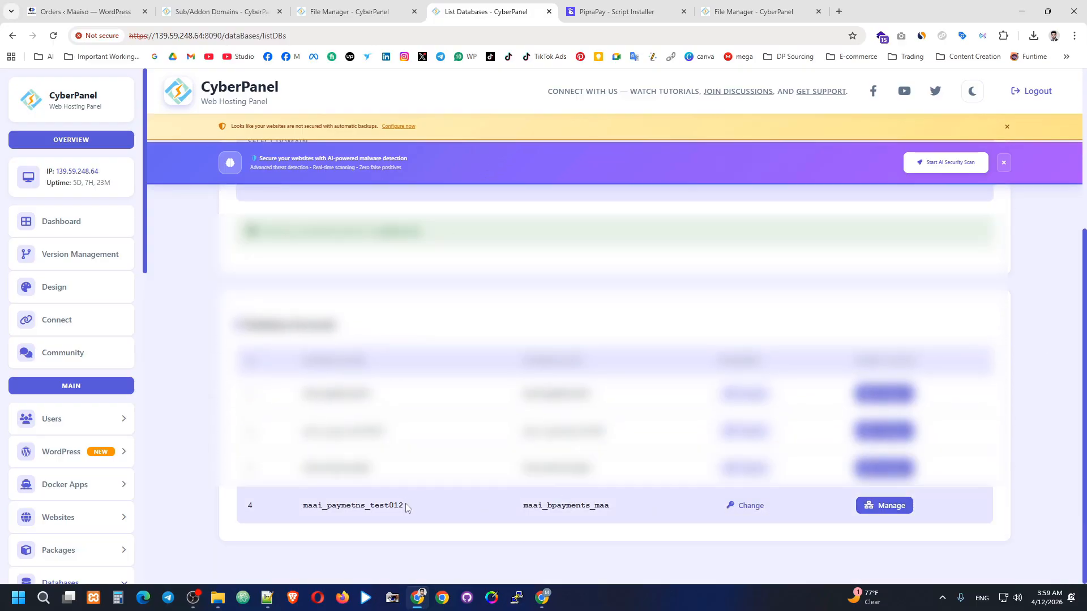
{"action": "left_click_drag", "start_coordinate": [405, 505], "coordinate": [308, 514]}
{"action": "right_click", "coordinate": [324, 507]}
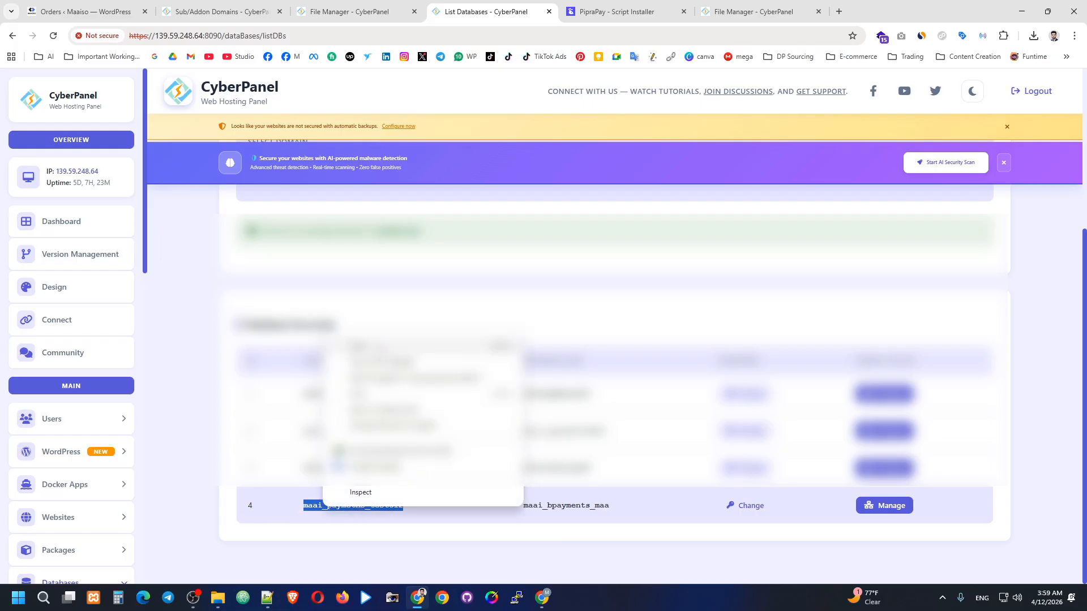
{"action": "left_click", "coordinate": [362, 348]}
Paste maai_paymetns_test012 into the installer's Database Name field.
{"action": "key", "text": "ctrl+Tab"}
{"action": "scroll", "coordinate": [469, 414], "scroll_direction": "down", "scroll_amount": 3}
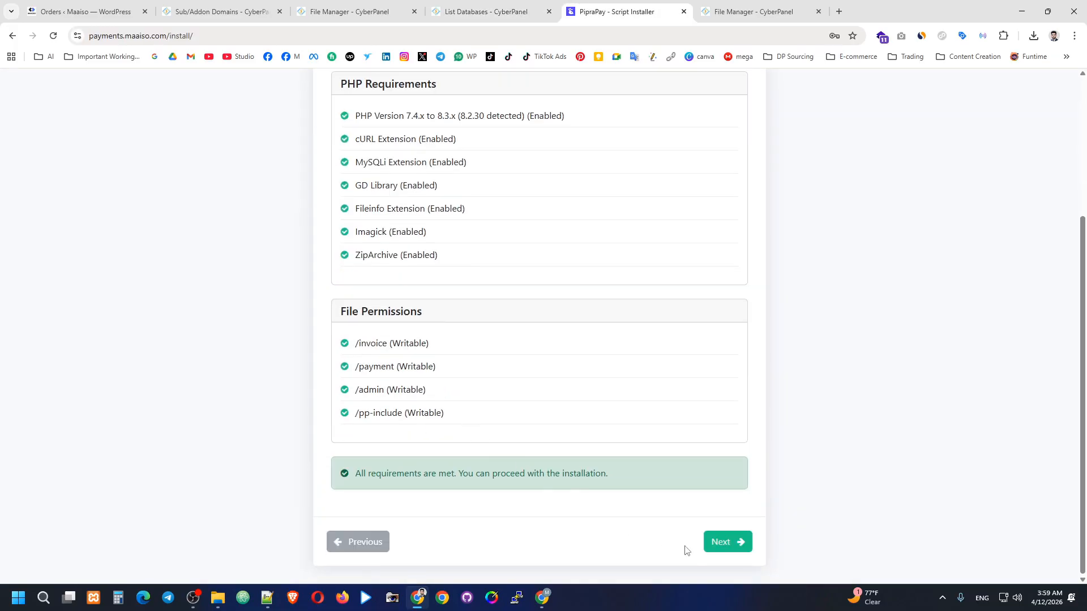
{"action": "left_click", "coordinate": [726, 542]}
{"action": "left_click", "coordinate": [410, 394]}
{"action": "key", "text": "ctrl+v"}
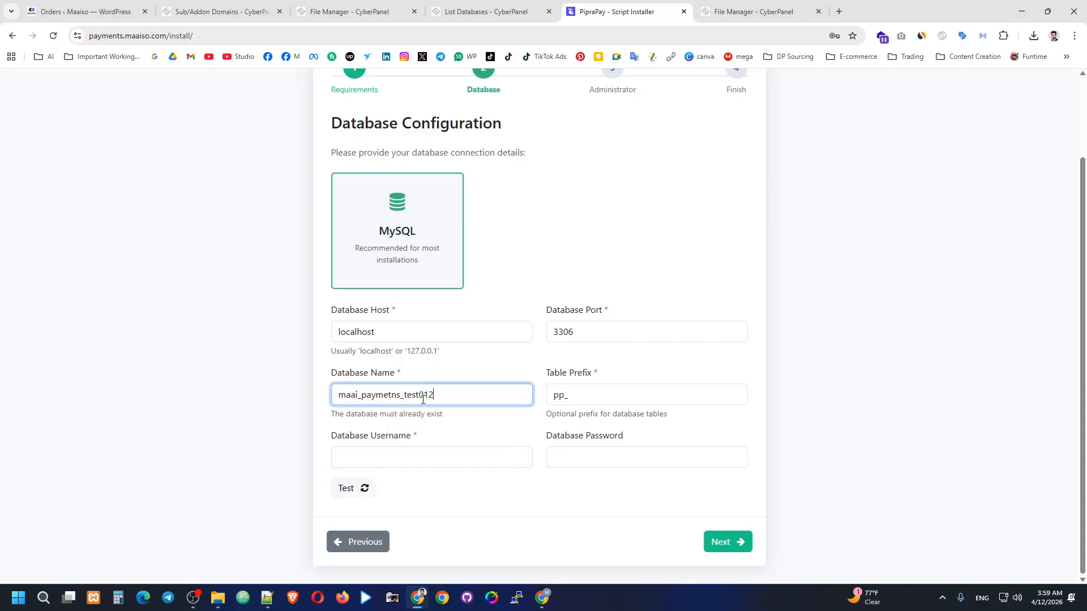
Copy database user maai_bpayments_maa from CyberPanel into the Database Username field.
{"action": "key", "text": "ctrl+shift+Tab"}
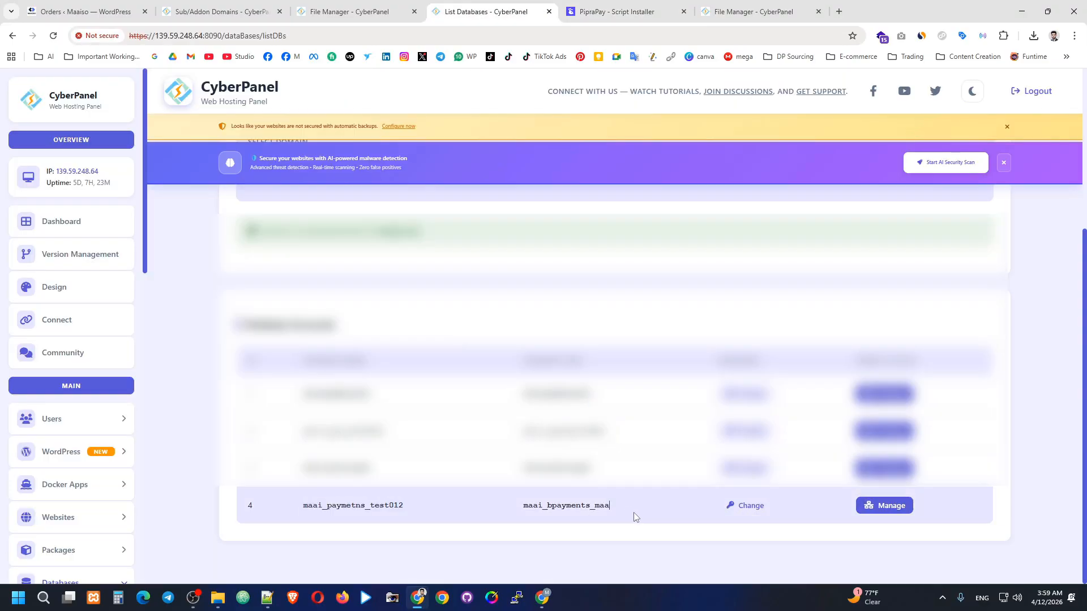
{"action": "left_click_drag", "start_coordinate": [625, 509], "coordinate": [523, 516]}
{"action": "key", "text": "ctrl+c"}
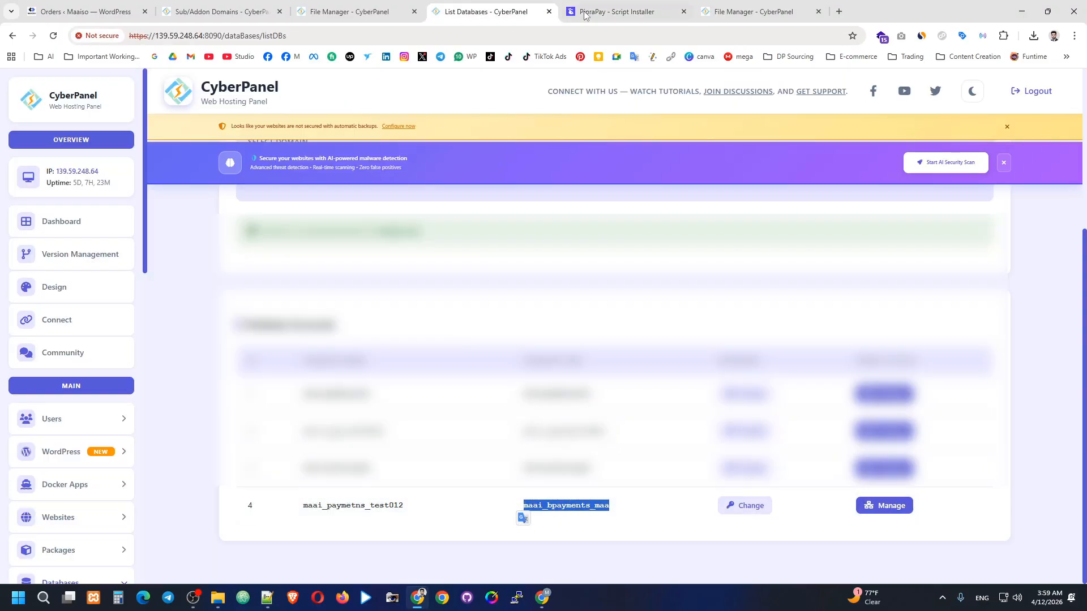
{"action": "key", "text": "ctrl+Tab"}
{"action": "left_click", "coordinate": [454, 459]}
{"action": "key", "text": "ctrl+v"}
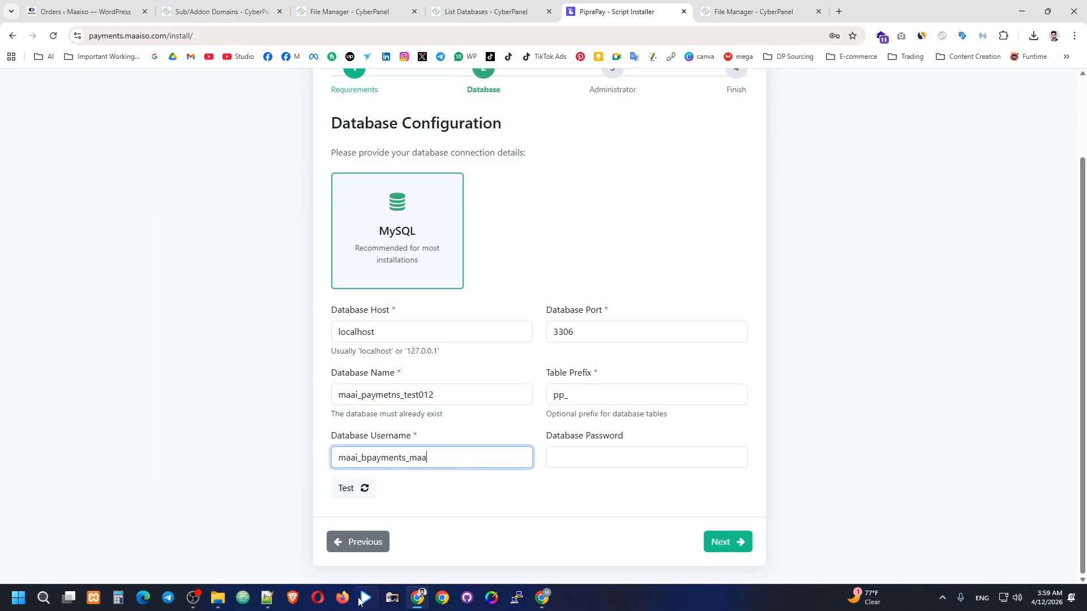
Select the saved database password in the Notepad++ notes.
{"action": "left_click", "coordinate": [267, 598]}
{"action": "left_click", "coordinate": [213, 293]}
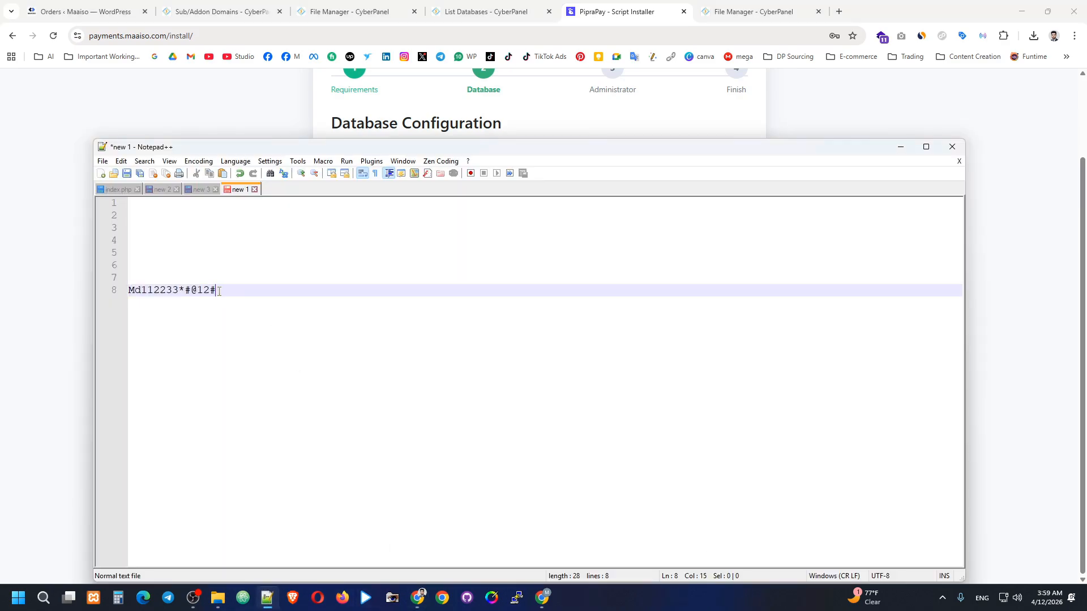
{"action": "left_click_drag", "start_coordinate": [214, 293], "coordinate": [129, 293]}
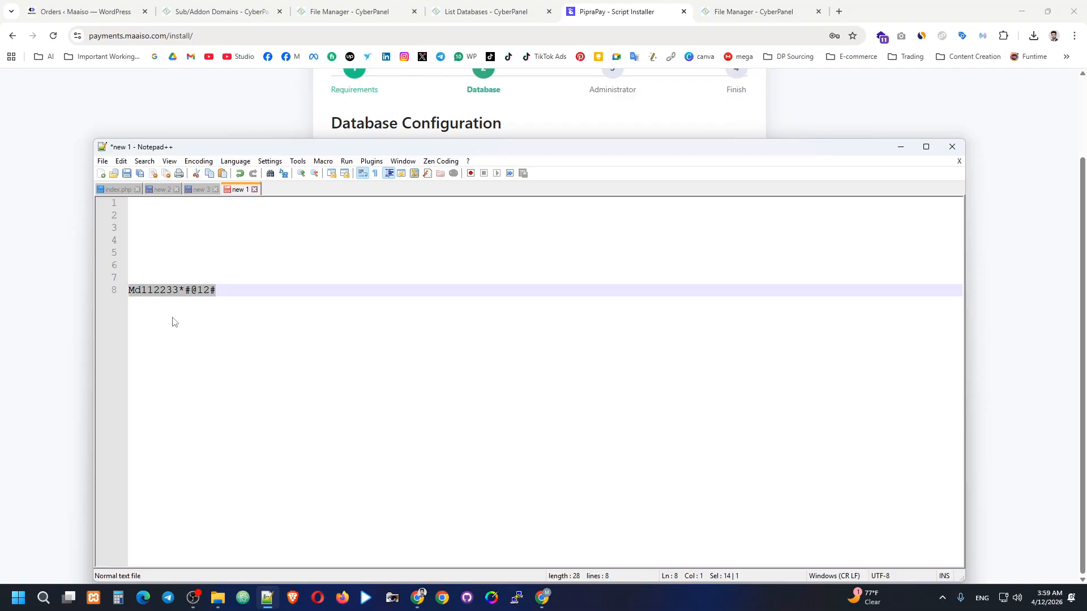
Paste the database password and set the table prefix to pp_124545.
{"action": "left_click", "coordinate": [542, 598]}
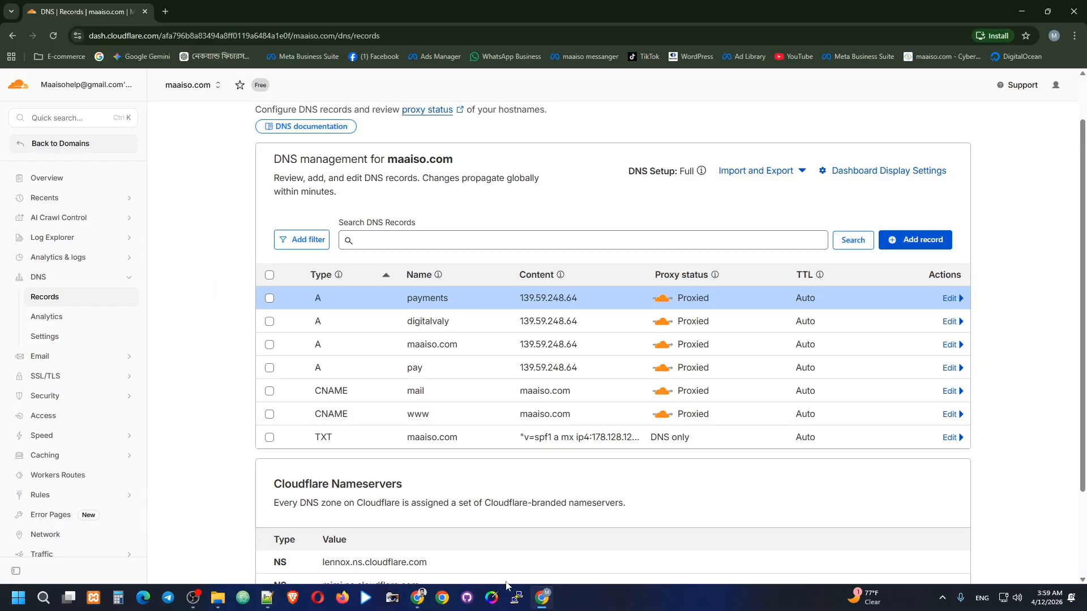
{"action": "left_click", "coordinate": [418, 598]}
{"action": "left_click", "coordinate": [608, 464]}
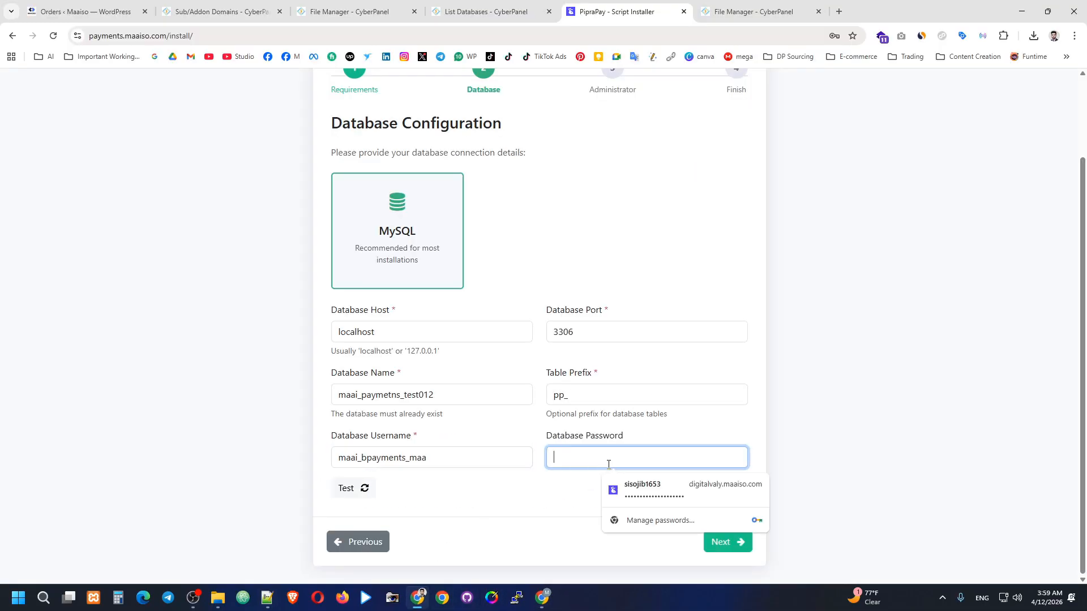
{"action": "key", "text": "ctrl+v"}
{"action": "left_click", "coordinate": [587, 397]}
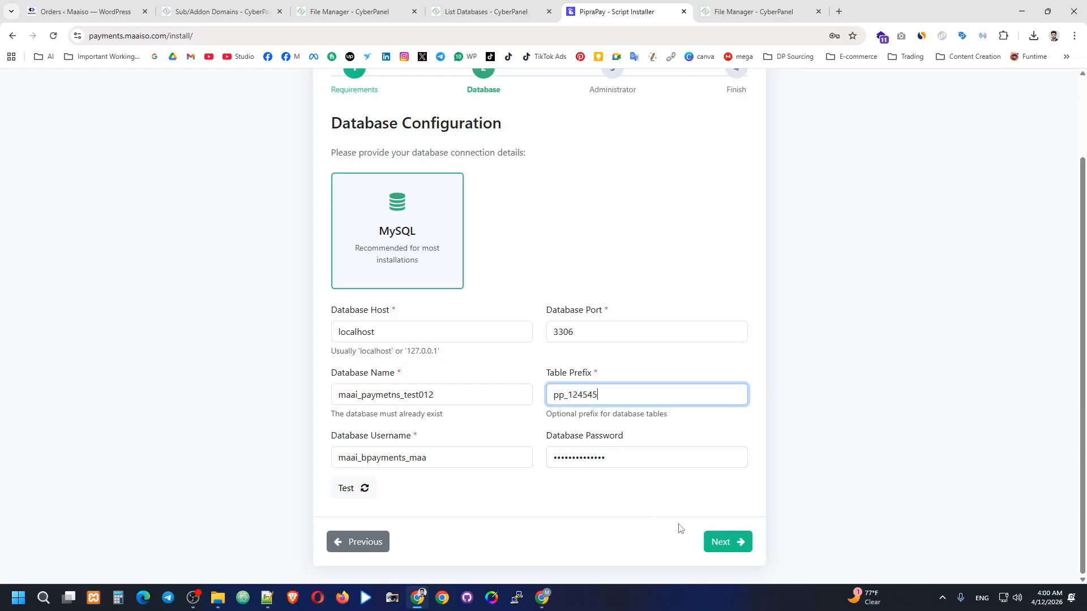
{"action": "type", "text": "124545"}
Fill the administrator's full name, e-mail, username and password from saved autofill entries.
{"action": "left_click", "coordinate": [724, 542]}
{"action": "left_click", "coordinate": [420, 292]}
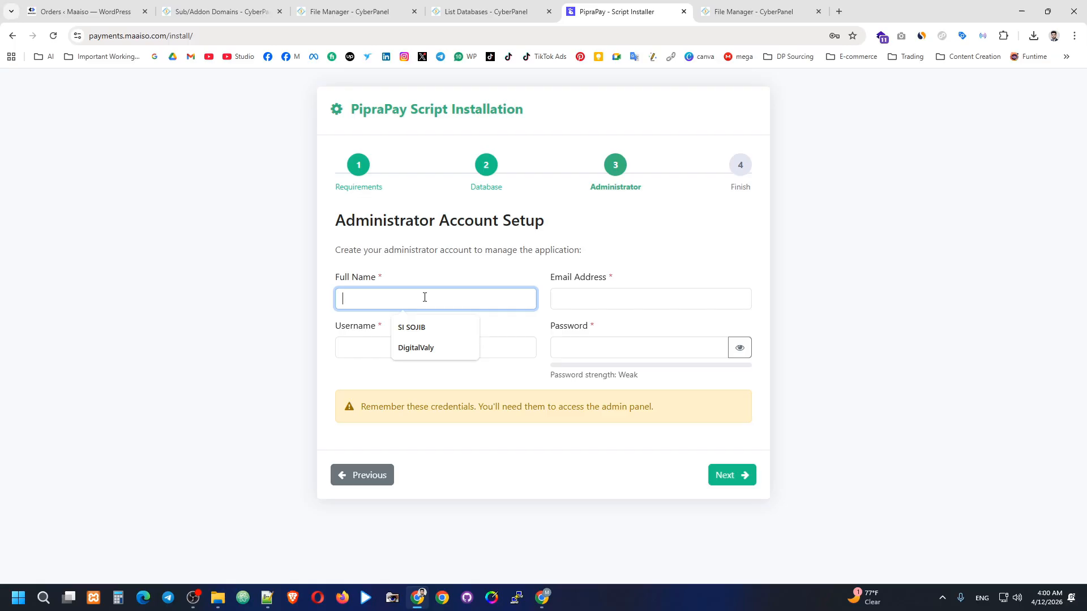
{"action": "left_click", "coordinate": [428, 328]}
{"action": "left_click", "coordinate": [611, 298]}
{"action": "left_click", "coordinate": [647, 323]}
{"action": "left_click", "coordinate": [454, 342]}
{"action": "left_click", "coordinate": [461, 378]}
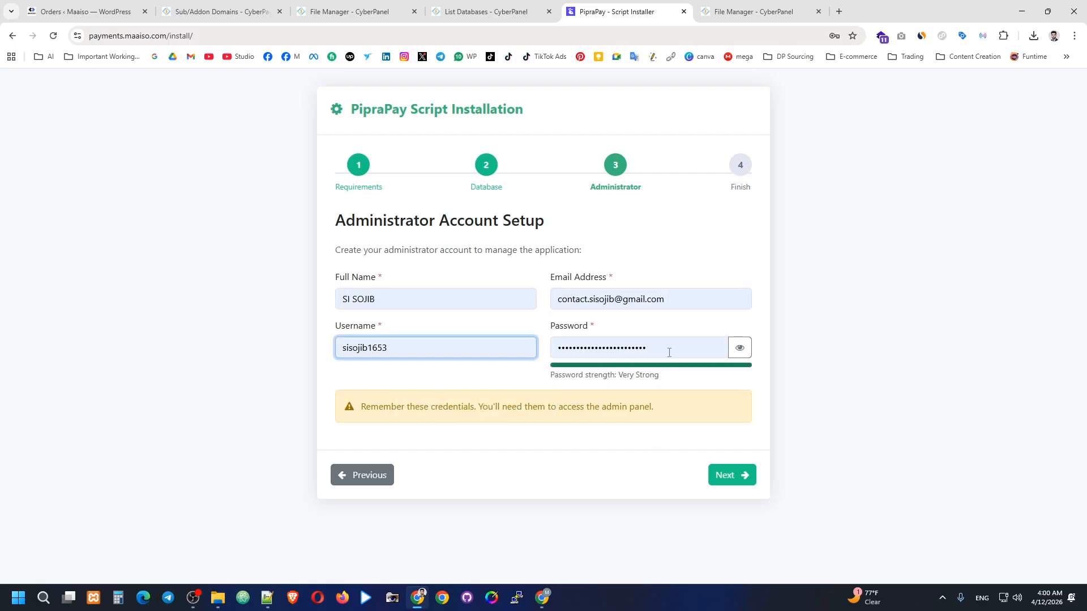
Submit the admin account and review the Installation Complete report with 24 tables.
{"action": "left_click", "coordinate": [730, 474]}
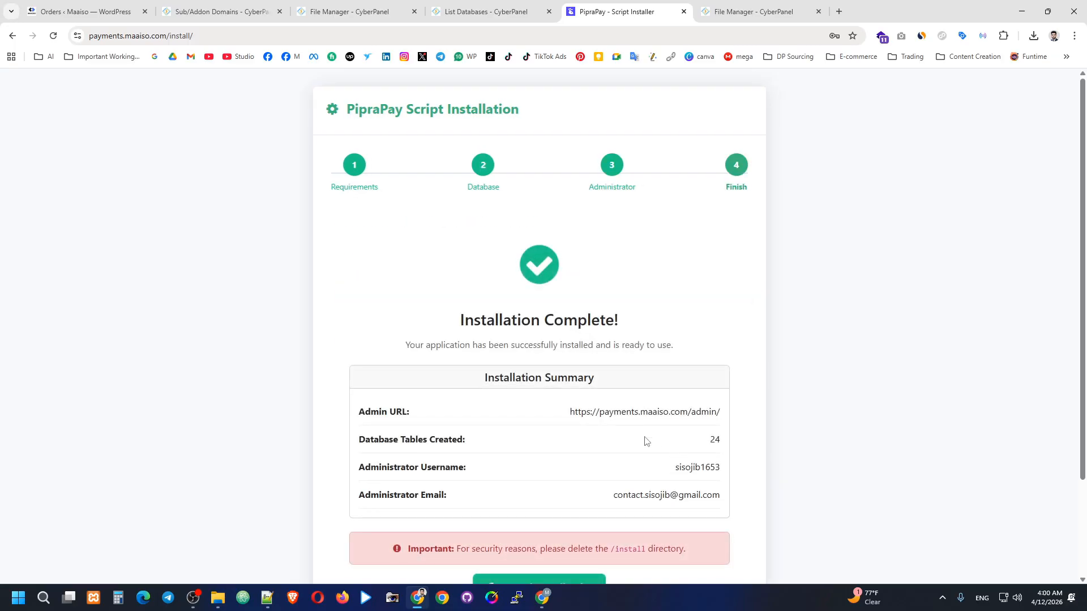
{"action": "scroll", "coordinate": [621, 435], "scroll_direction": "down", "scroll_amount": 2}
{"action": "scroll", "coordinate": [631, 335], "scroll_direction": "up", "scroll_amount": 2}
{"action": "scroll", "coordinate": [638, 280], "scroll_direction": "down", "scroll_amount": 1}
{"action": "scroll", "coordinate": [638, 280], "scroll_direction": "down", "scroll_amount": 1}
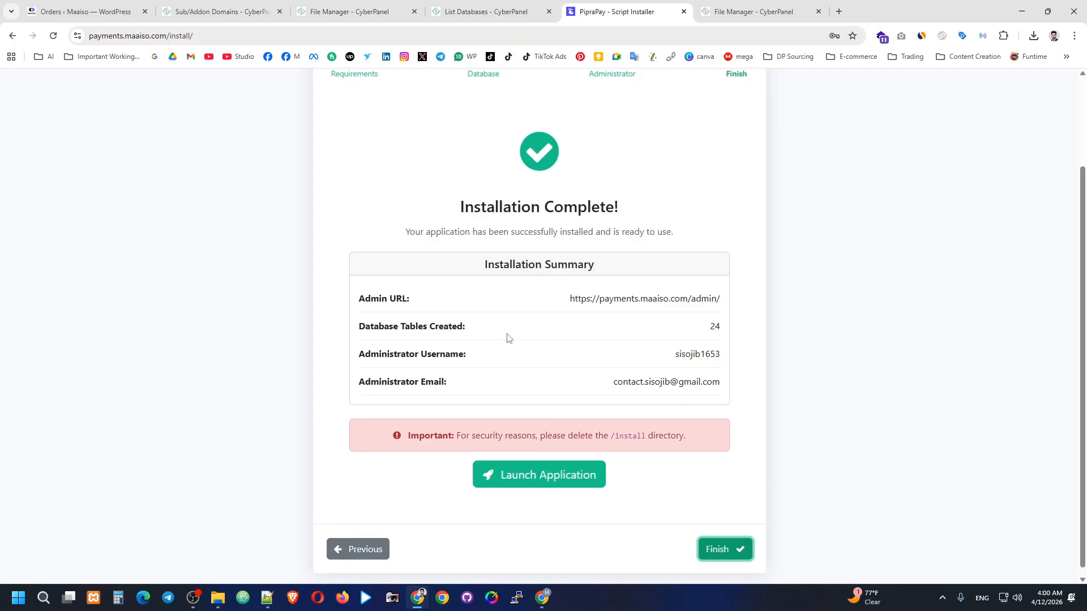
Finish the installer, then retry the payments.maaiso.com site root after the admin login 404s.
{"action": "left_click", "coordinate": [729, 549]}
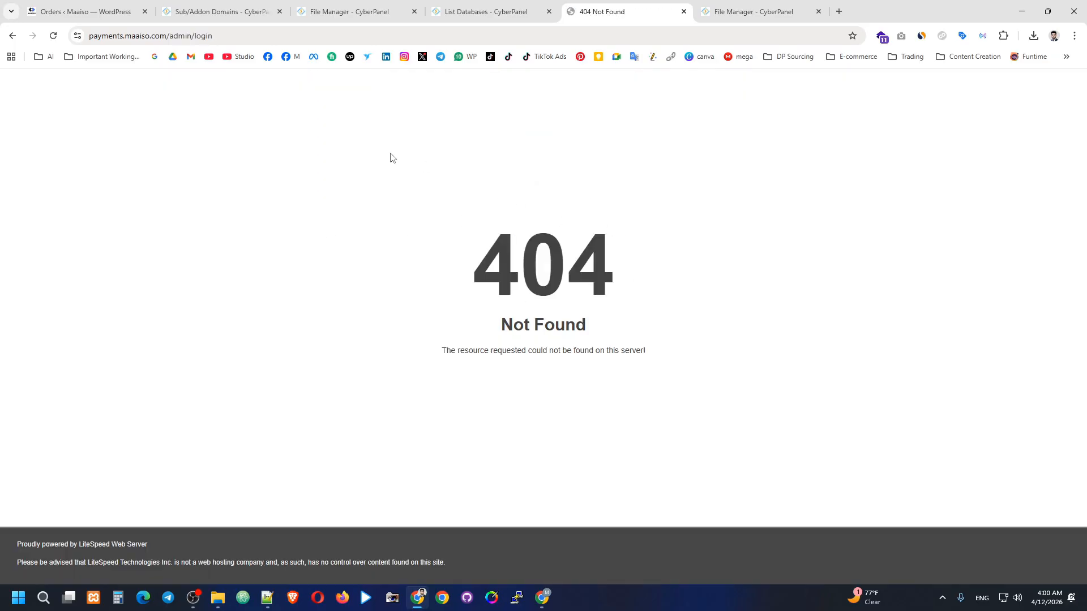
{"action": "left_click_drag", "start_coordinate": [213, 35], "coordinate": [170, 36]}
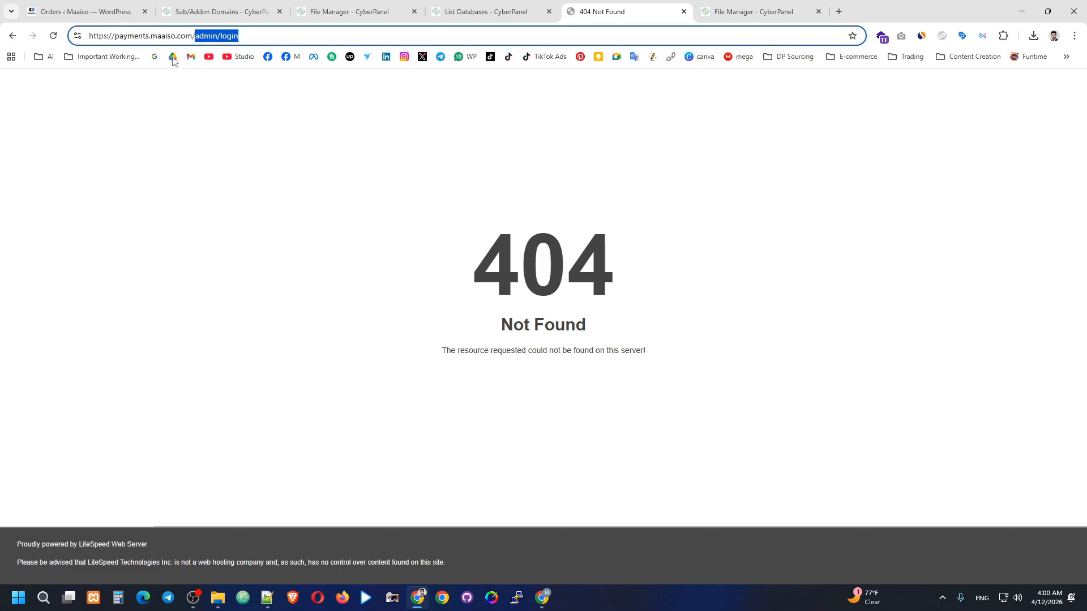
{"action": "key", "text": "BackSpace"}
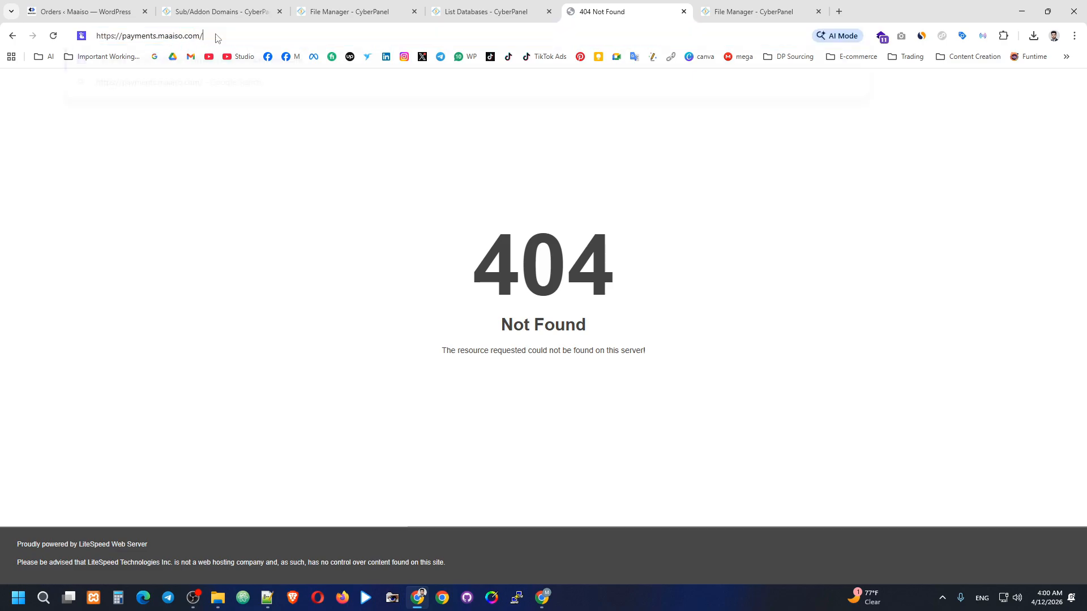
{"action": "key", "text": "Return"}
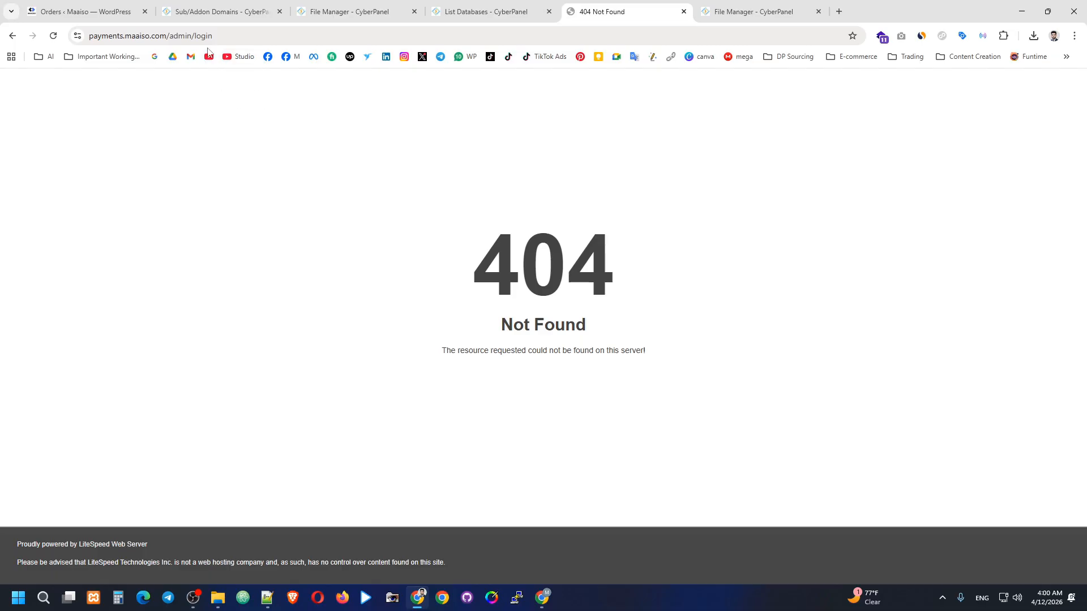
{"action": "left_click_drag", "start_coordinate": [227, 34], "coordinate": [175, 62]}
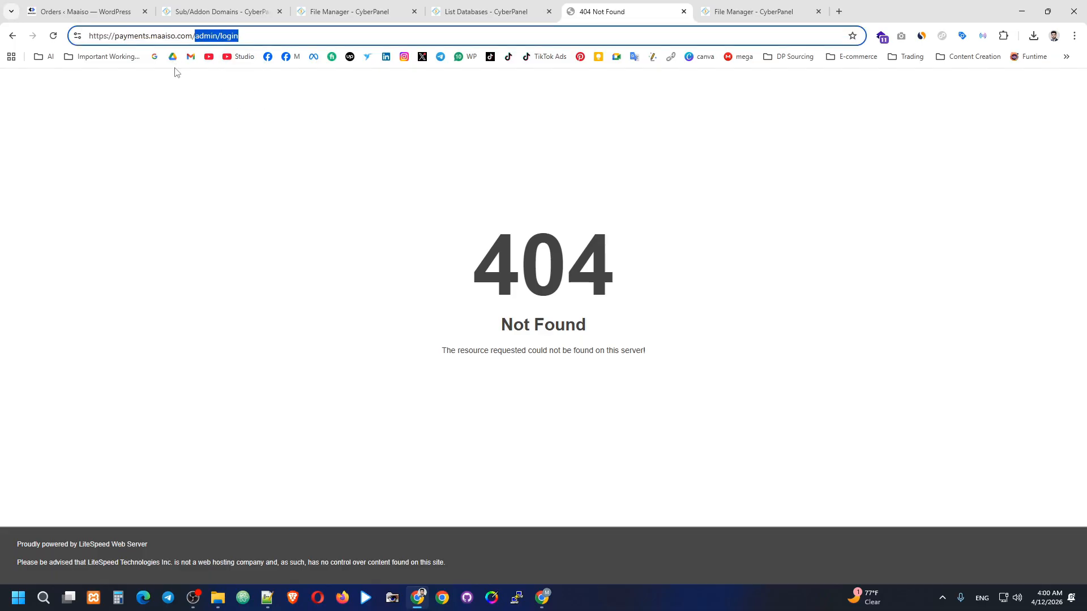
{"action": "key", "text": "BackSpace"}
{"action": "key", "text": "Return"}
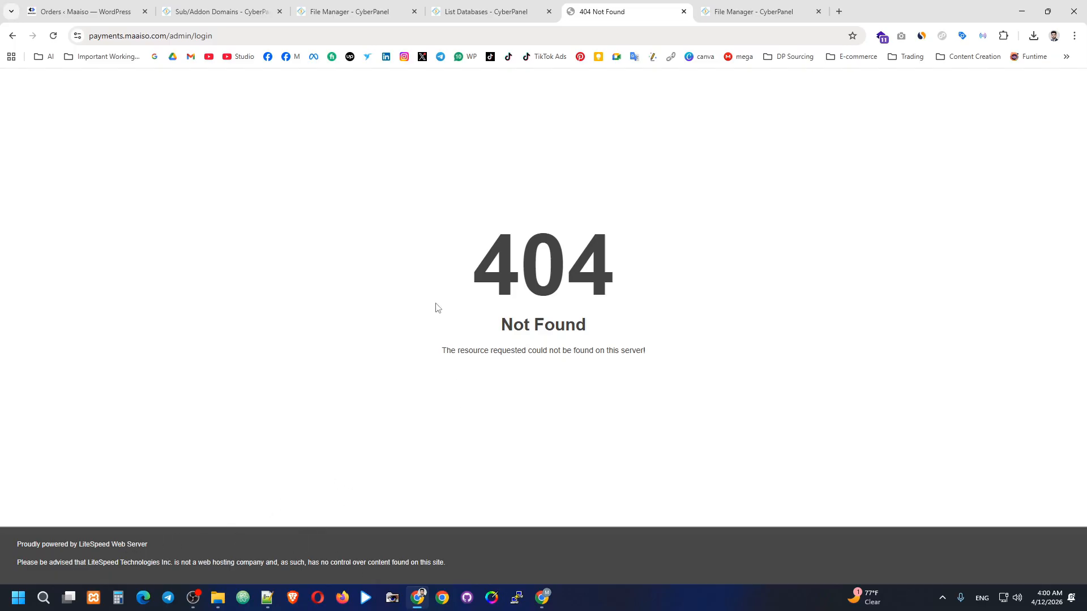
Check the site's connection information, then return to CyberPanel's List Databases tab.
{"action": "left_click_drag", "start_coordinate": [435, 308], "coordinate": [670, 245]}
{"action": "left_click", "coordinate": [519, 189]}
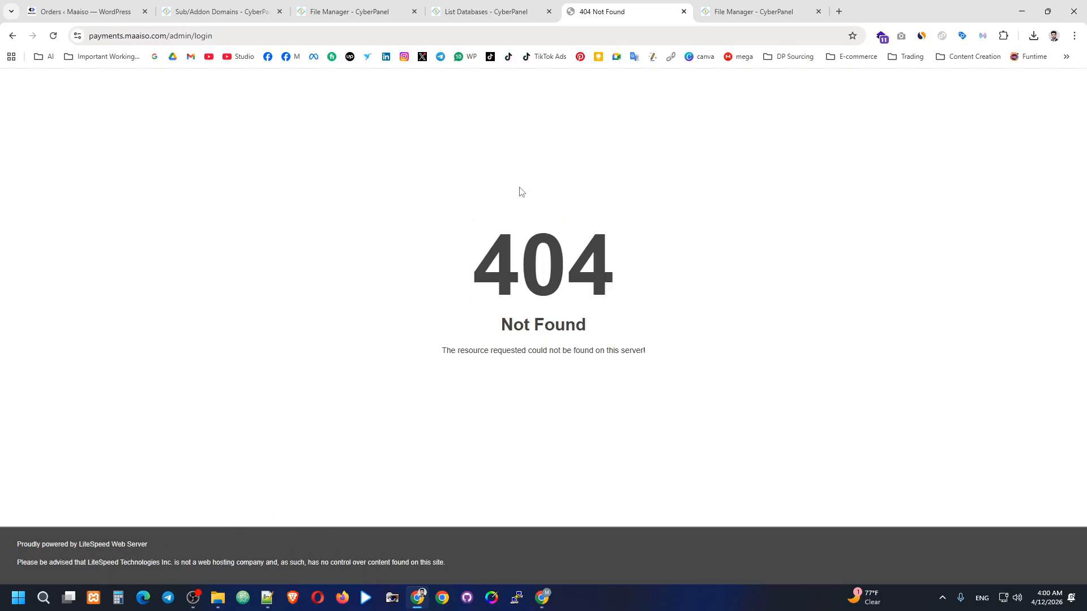
{"action": "left_click", "coordinate": [77, 35]}
{"action": "key", "text": "ctrl+Page_Up"}
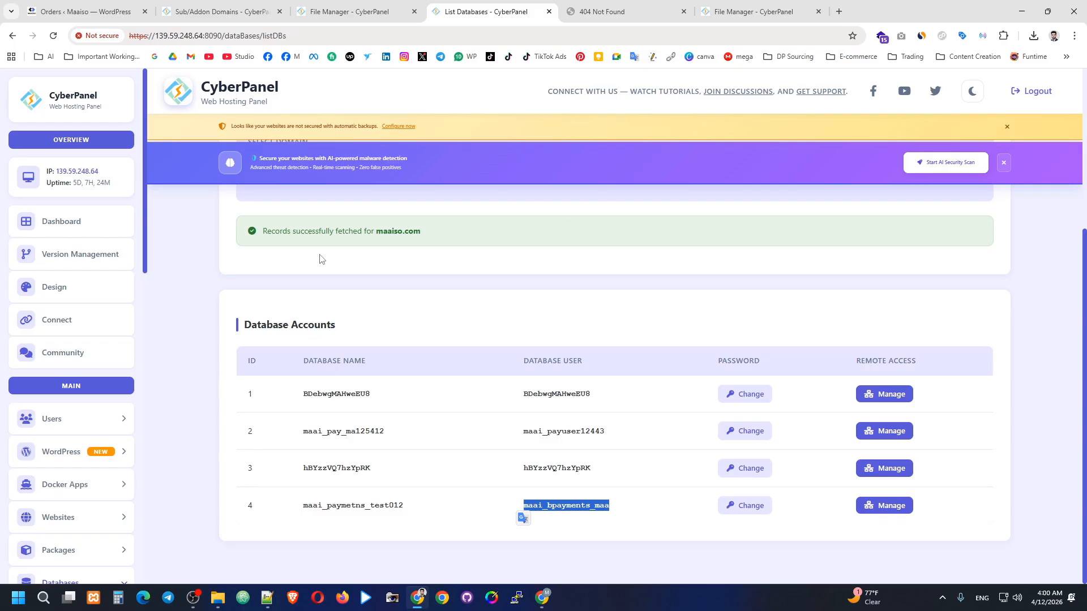
Open payments.maaiso.com's Manage page from the sub/addon domains list and bring up the Add SSL form.
{"action": "scroll", "coordinate": [156, 294], "scroll_direction": "up", "scroll_amount": 1}
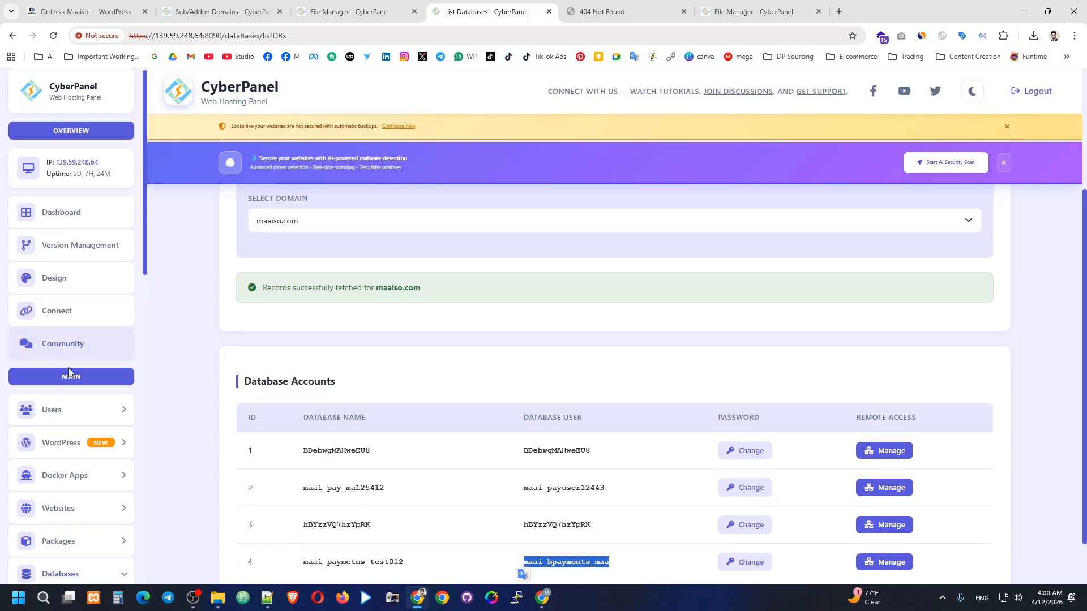
{"action": "scroll", "coordinate": [63, 376], "scroll_direction": "down", "scroll_amount": 3}
{"action": "left_click", "coordinate": [62, 346]}
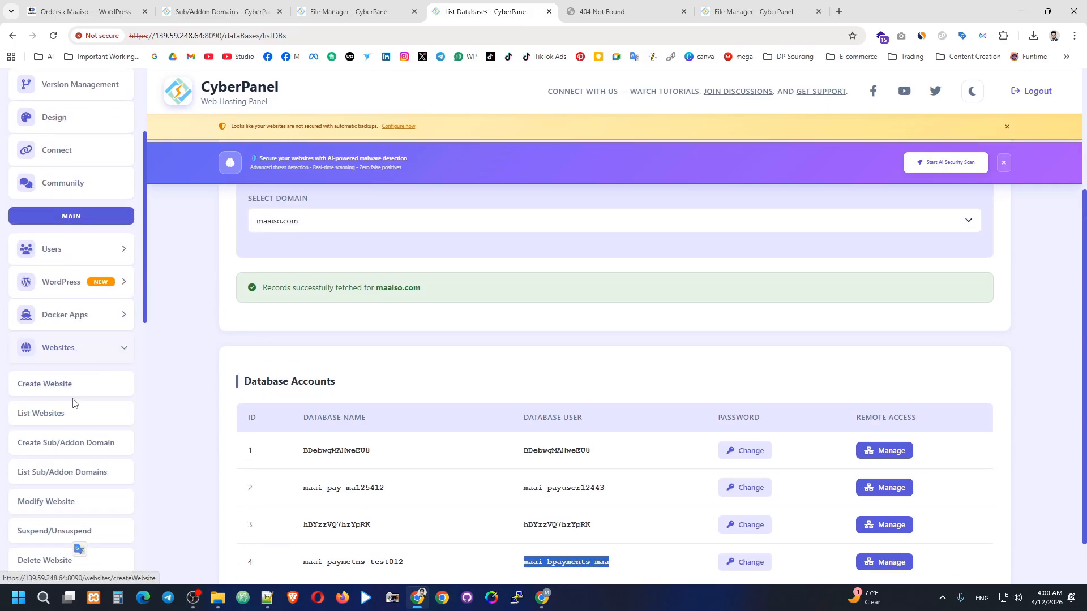
{"action": "left_click", "coordinate": [63, 474]}
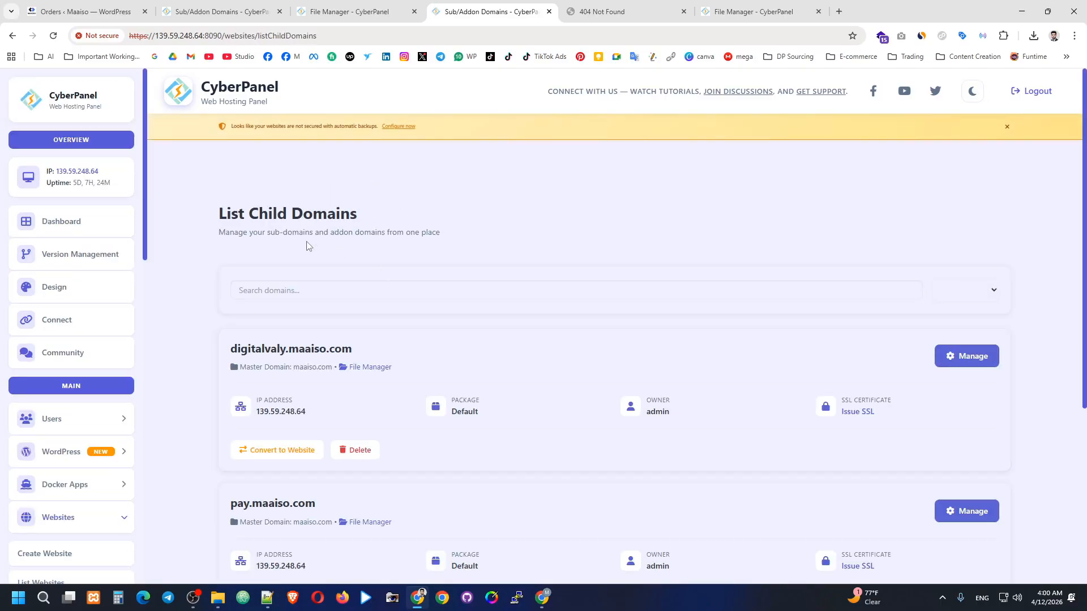
{"action": "scroll", "coordinate": [509, 305], "scroll_direction": "down", "scroll_amount": 5}
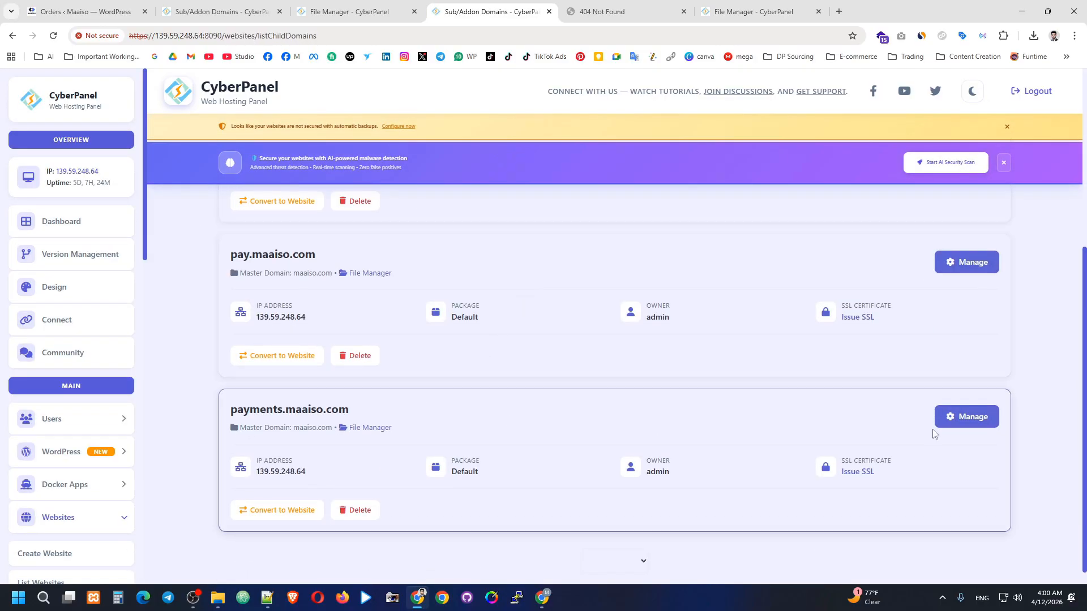
{"action": "left_click", "coordinate": [963, 417]}
{"action": "scroll", "coordinate": [614, 301], "scroll_direction": "down", "scroll_amount": 9}
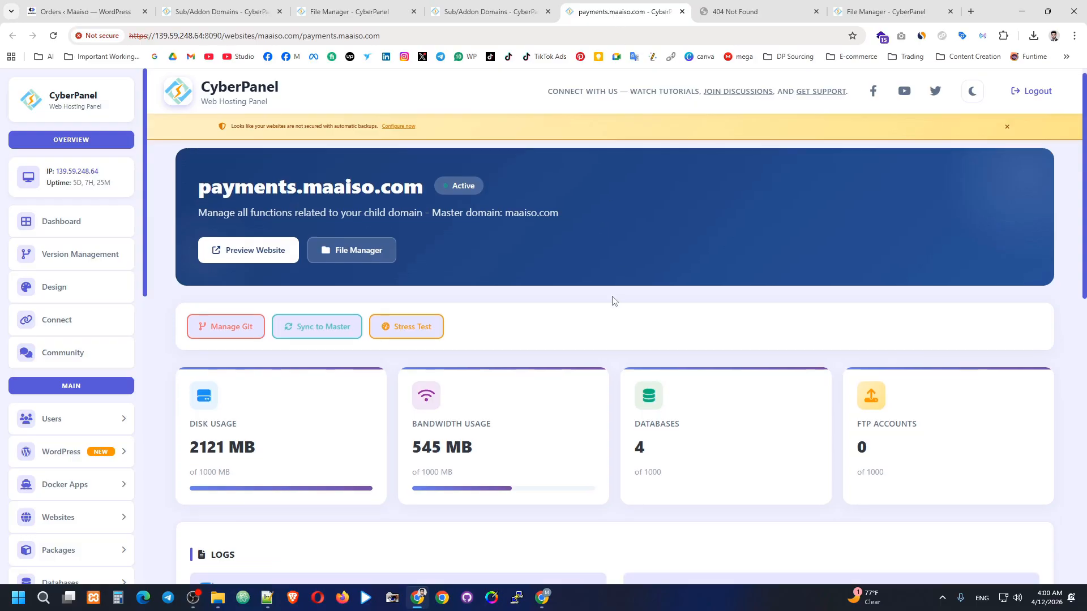
{"action": "scroll", "coordinate": [793, 344], "scroll_direction": "down", "scroll_amount": 1}
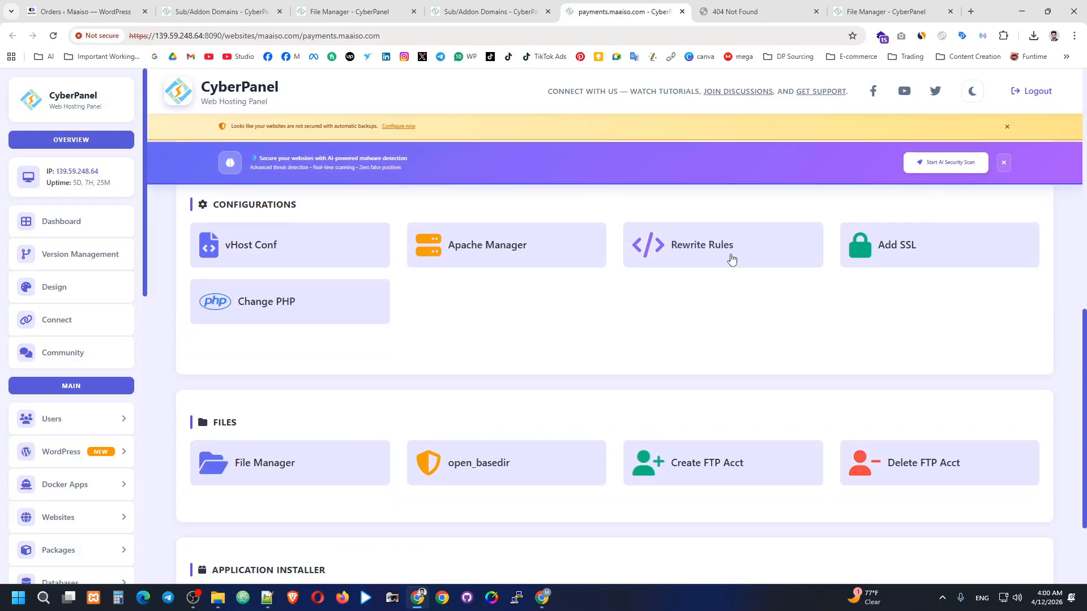
{"action": "left_click", "coordinate": [903, 248]}
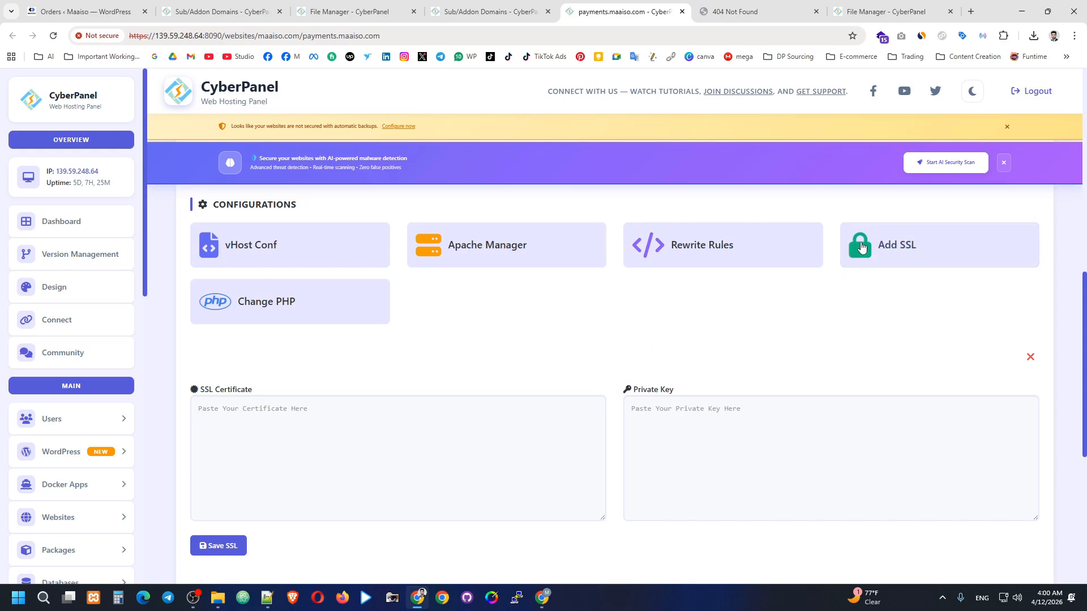
{"action": "left_click", "coordinate": [313, 427]}
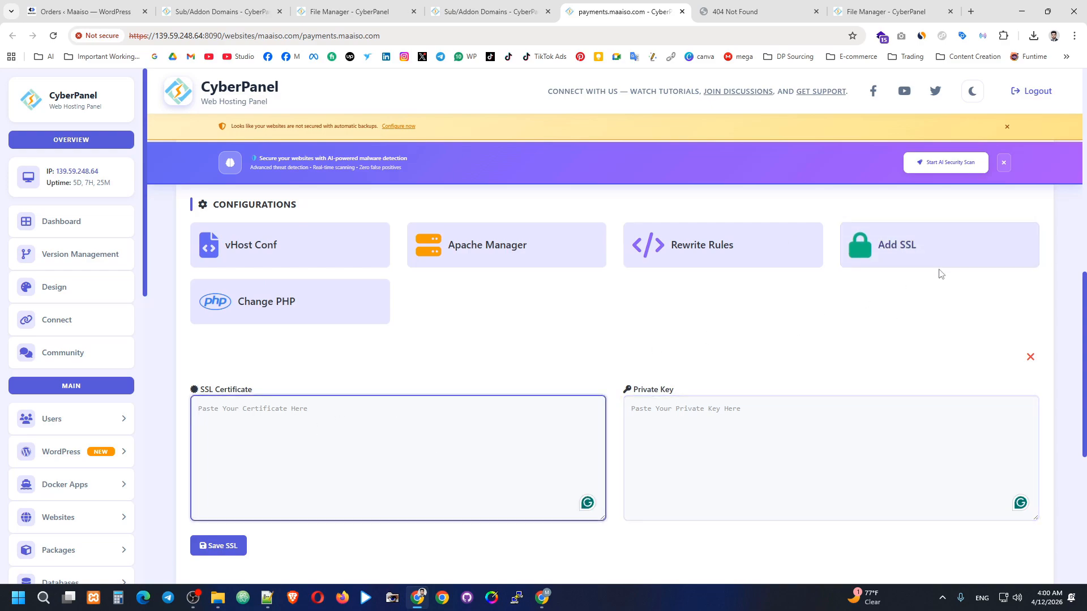
Open Chrome's Certificate Viewer for the payments.maaiso.com site.
{"action": "left_click", "coordinate": [769, 4]}
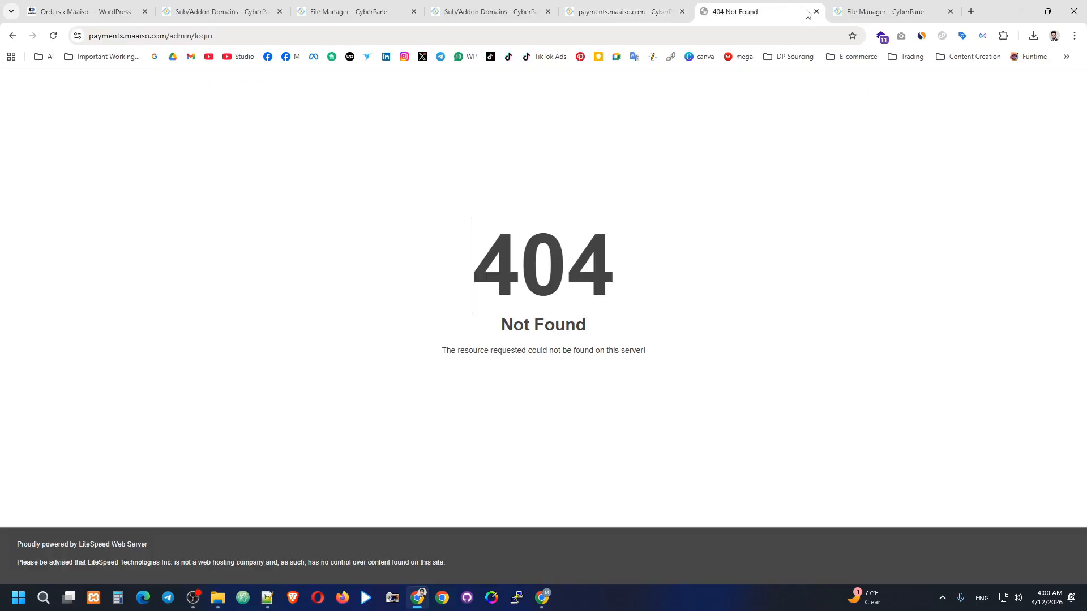
{"action": "left_click", "coordinate": [78, 36]}
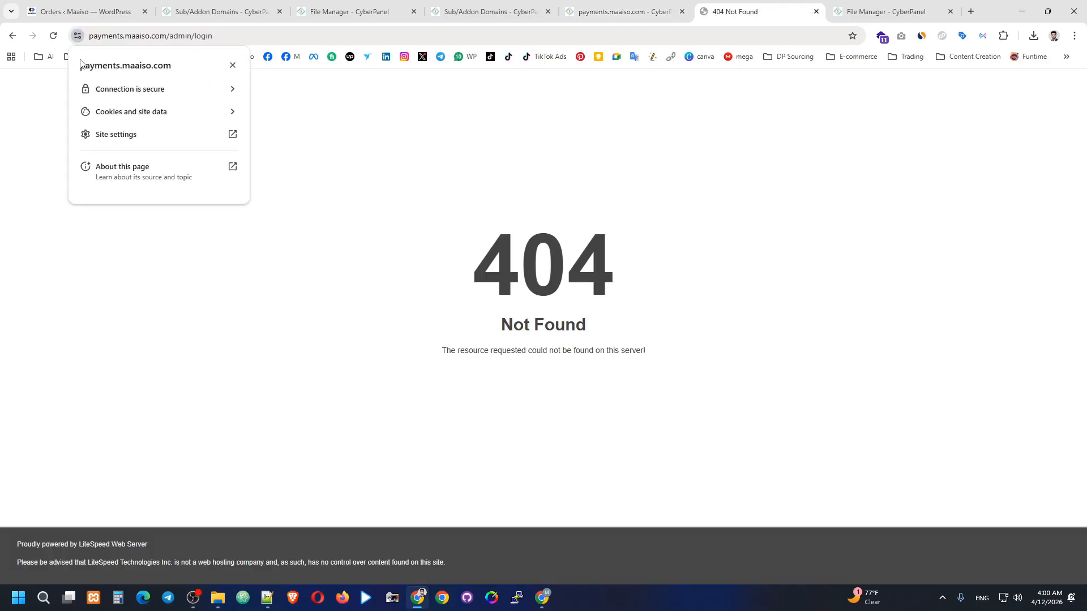
{"action": "left_click_drag", "start_coordinate": [91, 36], "coordinate": [195, 37]}
{"action": "left_click", "coordinate": [296, 95]}
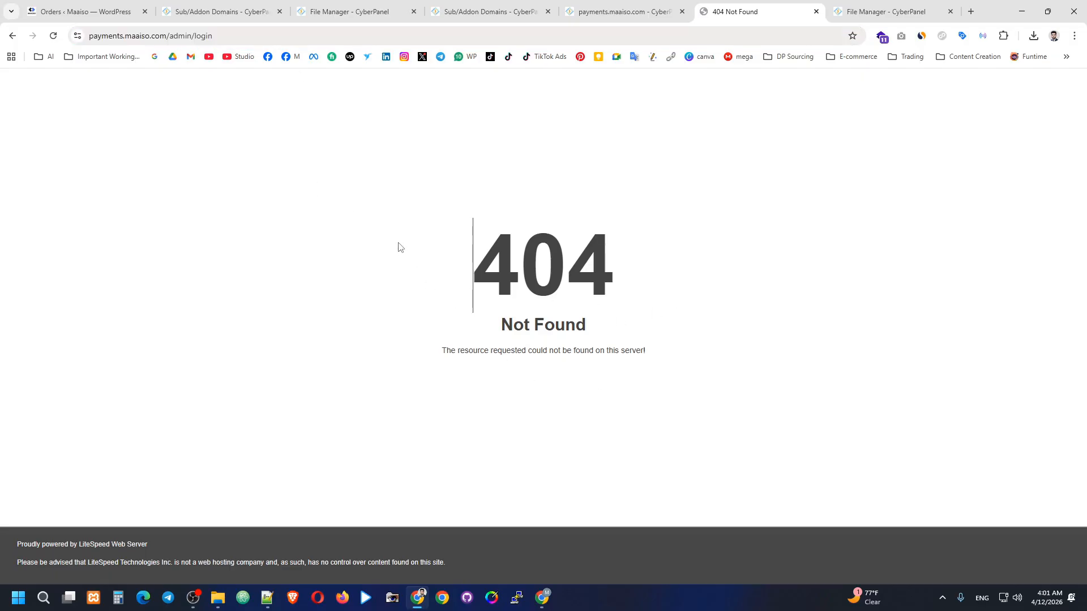
{"action": "left_click", "coordinate": [77, 35]}
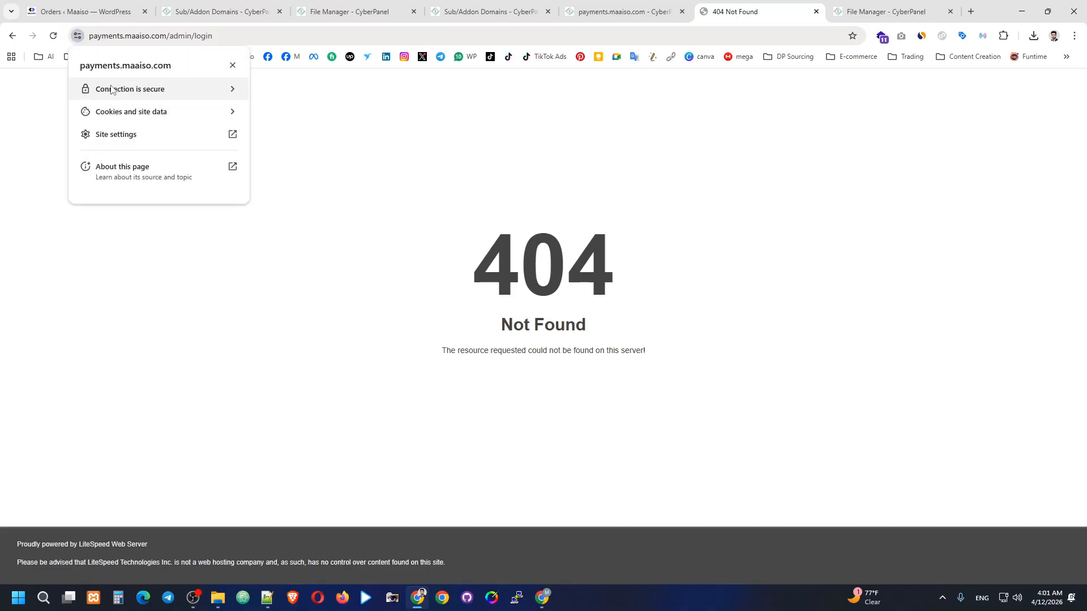
{"action": "left_click", "coordinate": [104, 87]}
{"action": "left_click", "coordinate": [125, 164]}
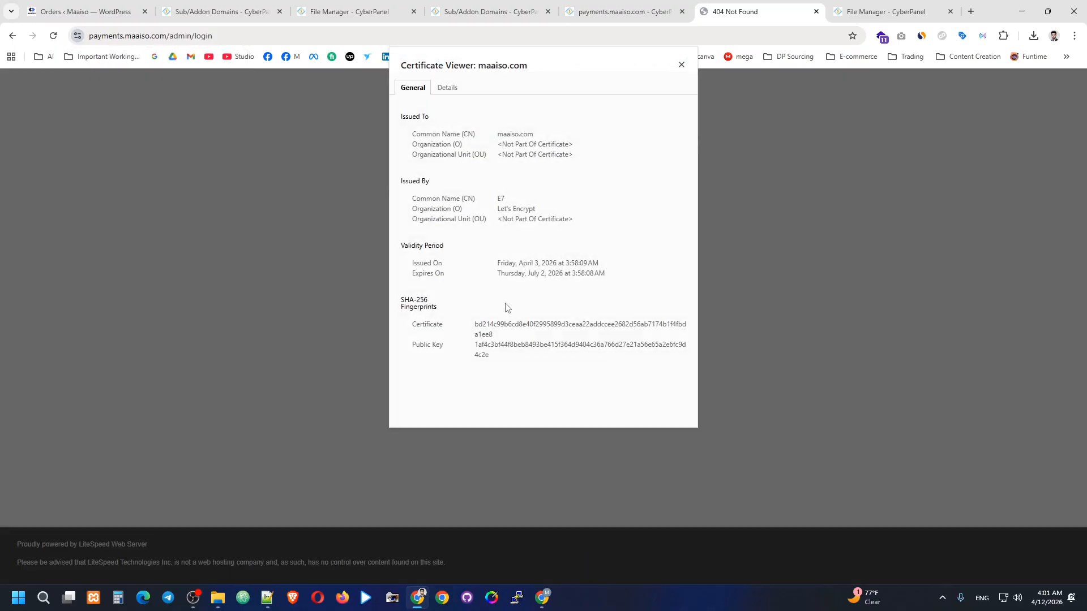
Copy the certificate fingerprint into CyberPanel's SSL Certificate box.
{"action": "double_click", "coordinate": [471, 330]}
{"action": "right_click", "coordinate": [491, 328]}
{"action": "left_click", "coordinate": [513, 337]}
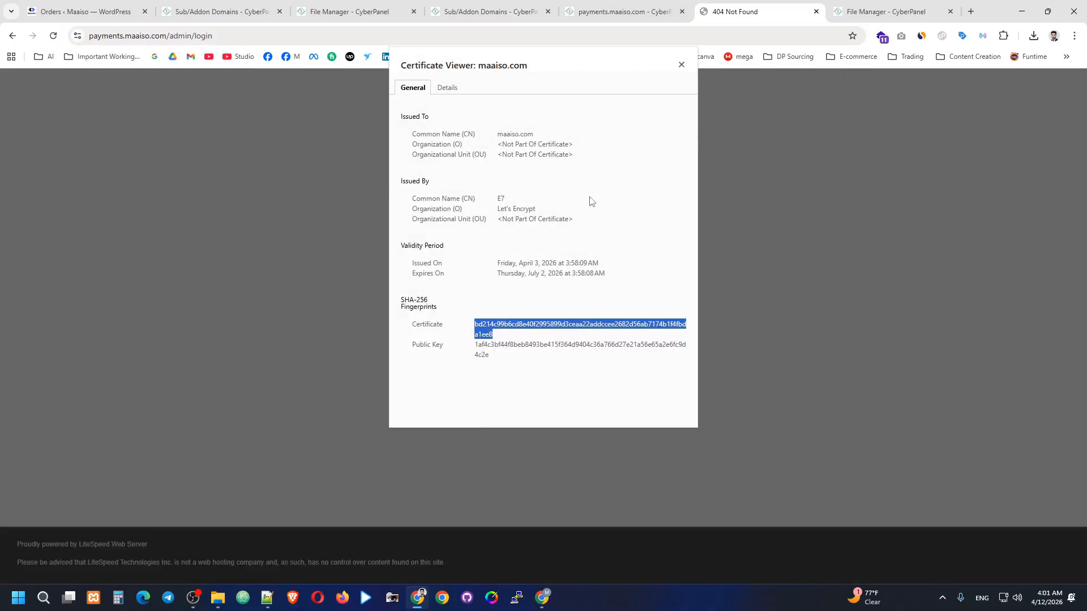
{"action": "left_click", "coordinate": [620, 11]}
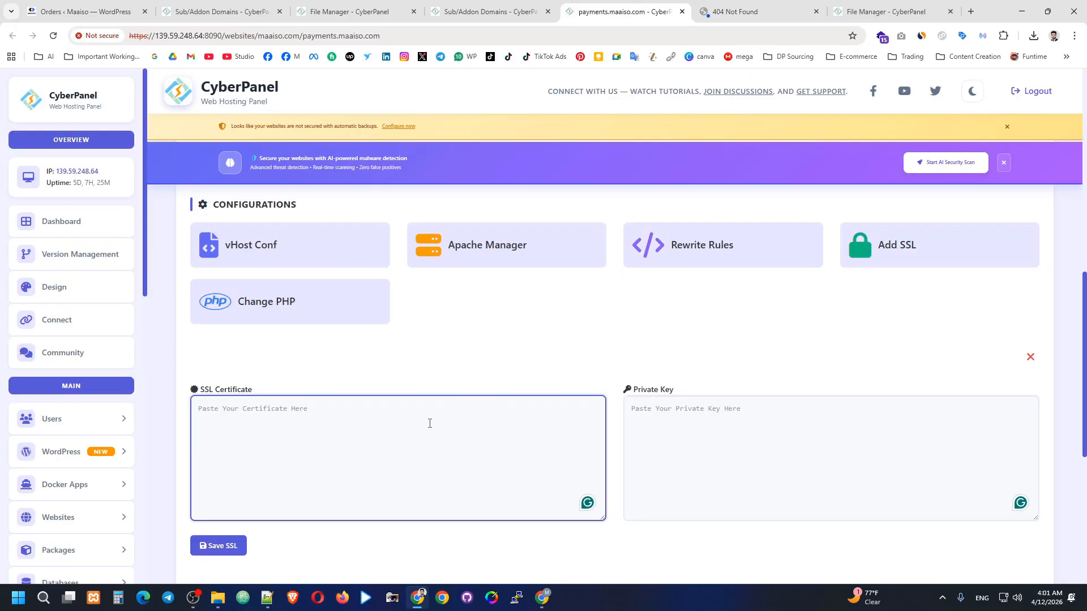
{"action": "key", "text": "ctrl+v"}
{"action": "left_click", "coordinate": [739, 444]}
Copy the Public Key fingerprint into the Private Key box.
{"action": "left_click", "coordinate": [512, 11]}
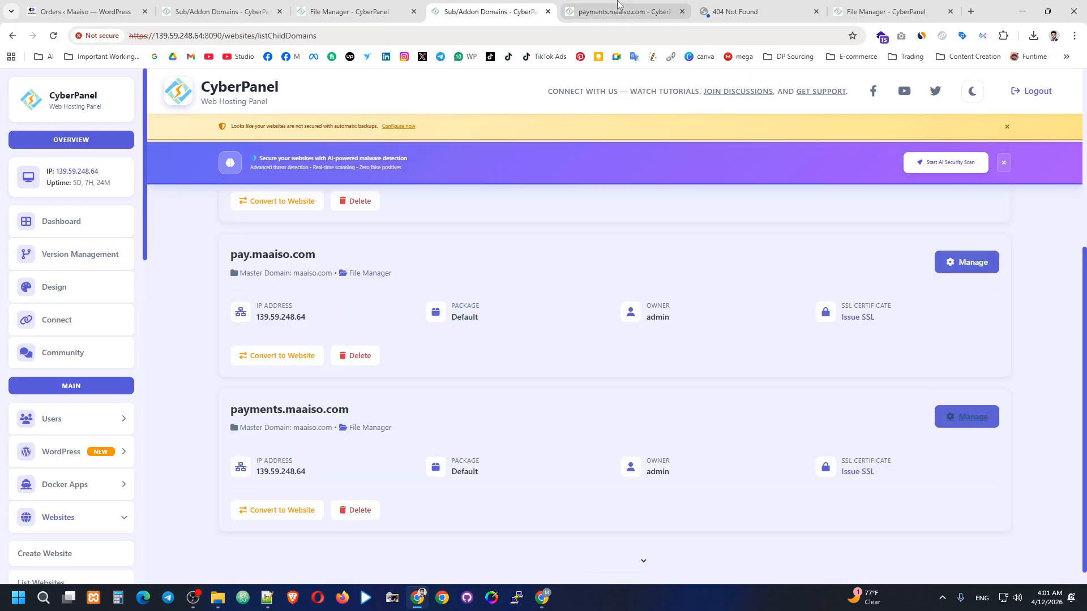
{"action": "left_click", "coordinate": [618, 6]}
{"action": "left_click", "coordinate": [742, 9]}
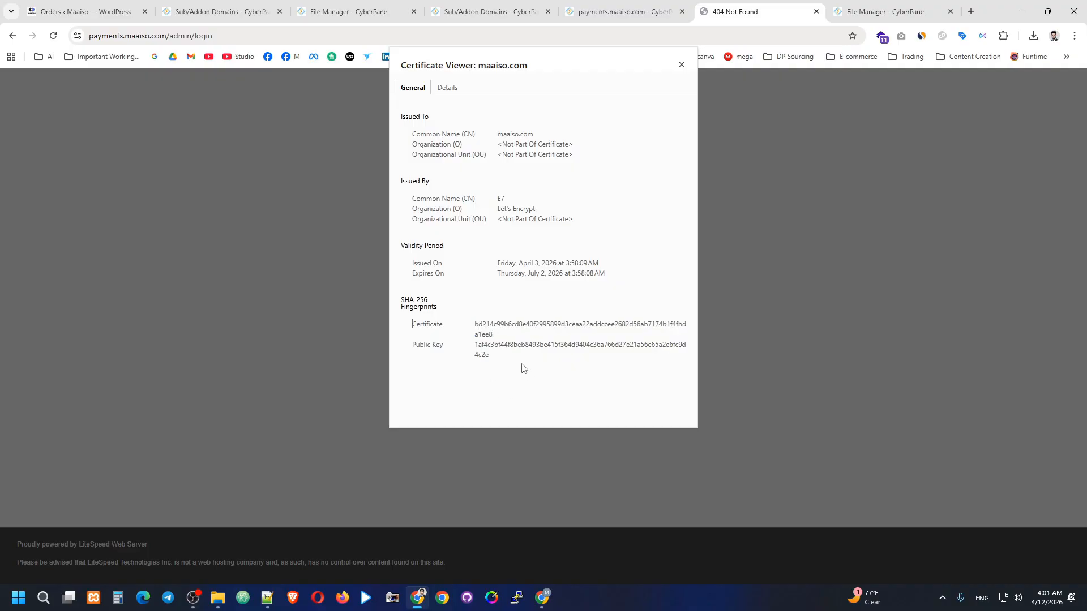
{"action": "left_click", "coordinate": [480, 362], "text": "shift"}
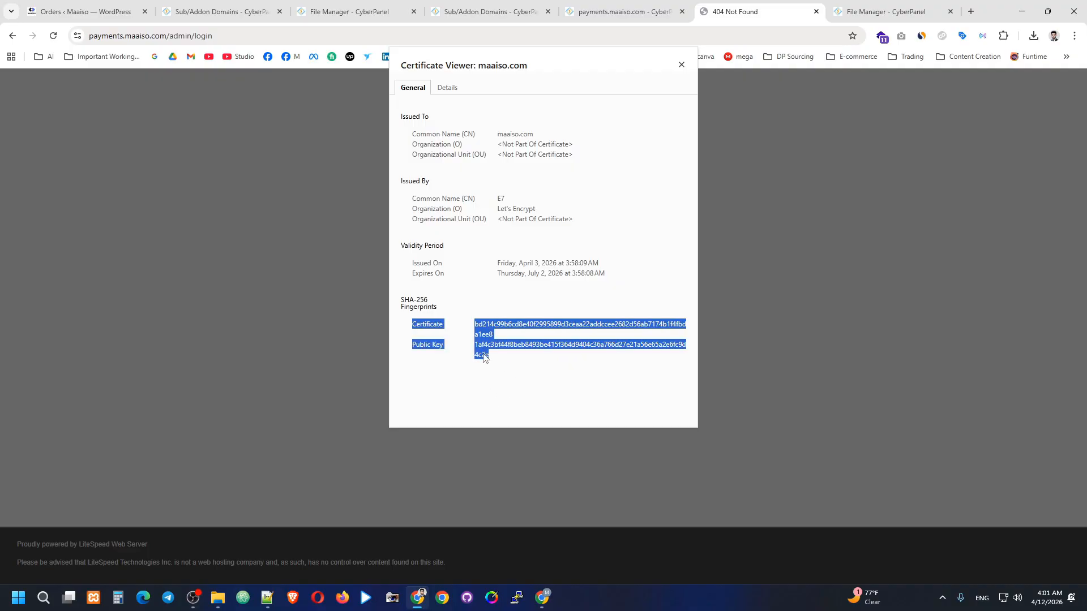
{"action": "left_click", "coordinate": [484, 357]}
{"action": "double_click", "coordinate": [475, 350]}
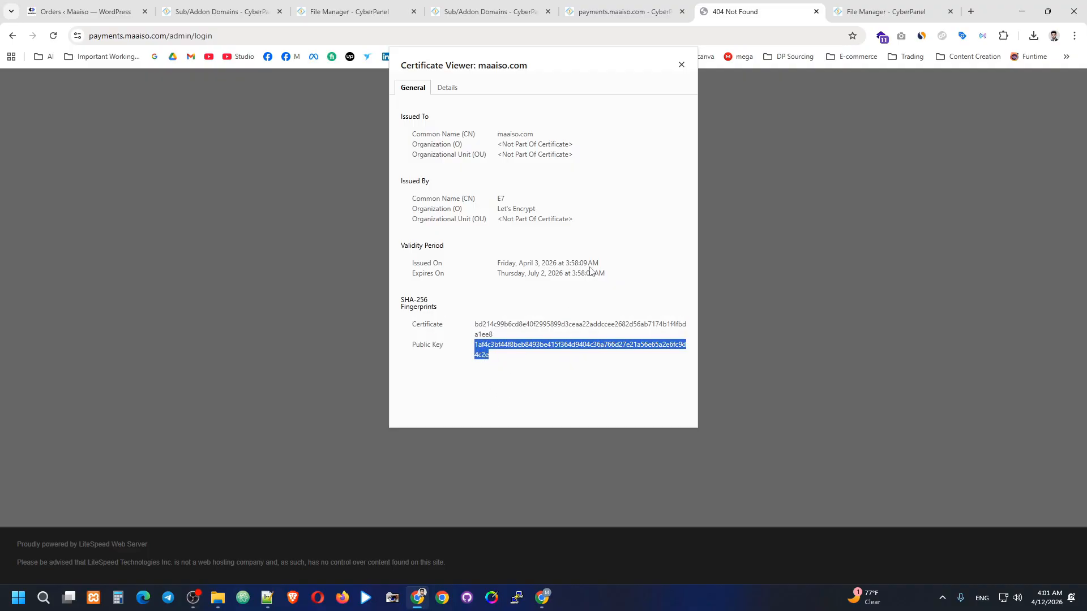
{"action": "key", "text": "ctrl+c"}
{"action": "left_click", "coordinate": [628, 13]}
{"action": "left_click", "coordinate": [628, 453]}
{"action": "key", "text": "ctrl+v"}
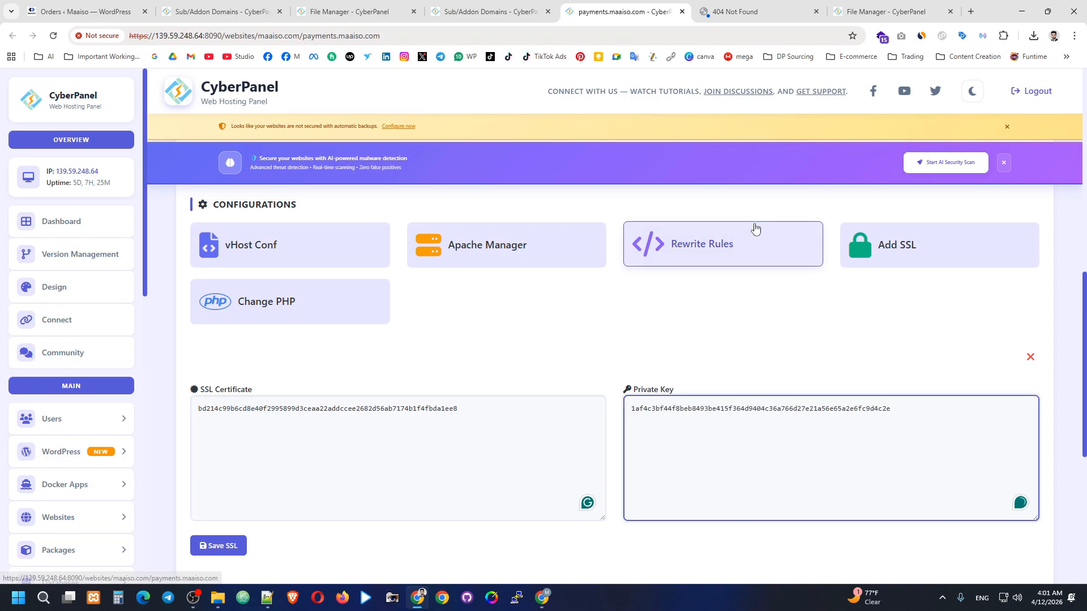
Save the SSL for payments.maaiso.com and confirm the SSL Saved message.
{"action": "left_click", "coordinate": [736, 12]}
{"action": "left_click", "coordinate": [689, 7]}
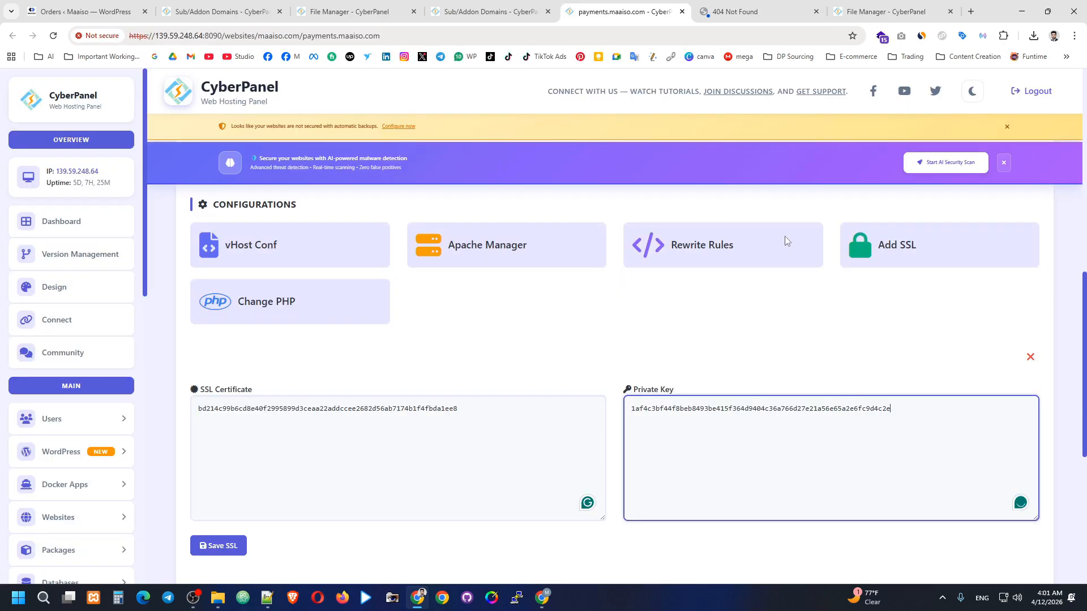
{"action": "left_click", "coordinate": [234, 544]}
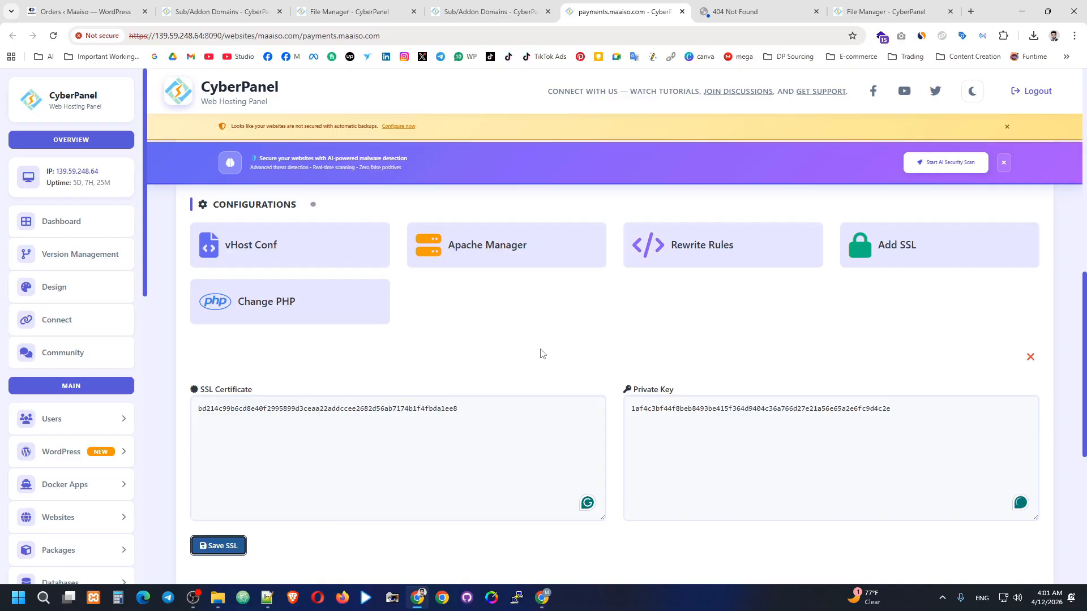
{"action": "scroll", "coordinate": [555, 324], "scroll_direction": "down", "scroll_amount": 2}
{"action": "scroll", "coordinate": [548, 244], "scroll_direction": "up", "scroll_amount": 3}
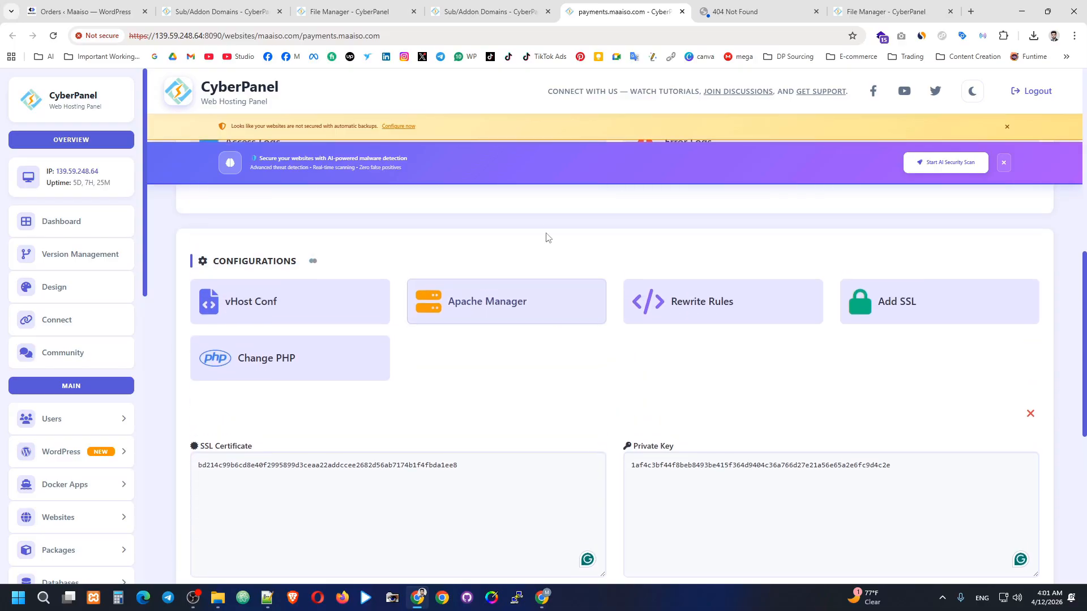
{"action": "scroll", "coordinate": [553, 212], "scroll_direction": "down", "scroll_amount": 1}
{"action": "scroll", "coordinate": [556, 209], "scroll_direction": "up", "scroll_amount": 1}
{"action": "scroll", "coordinate": [589, 356], "scroll_direction": "down", "scroll_amount": 1}
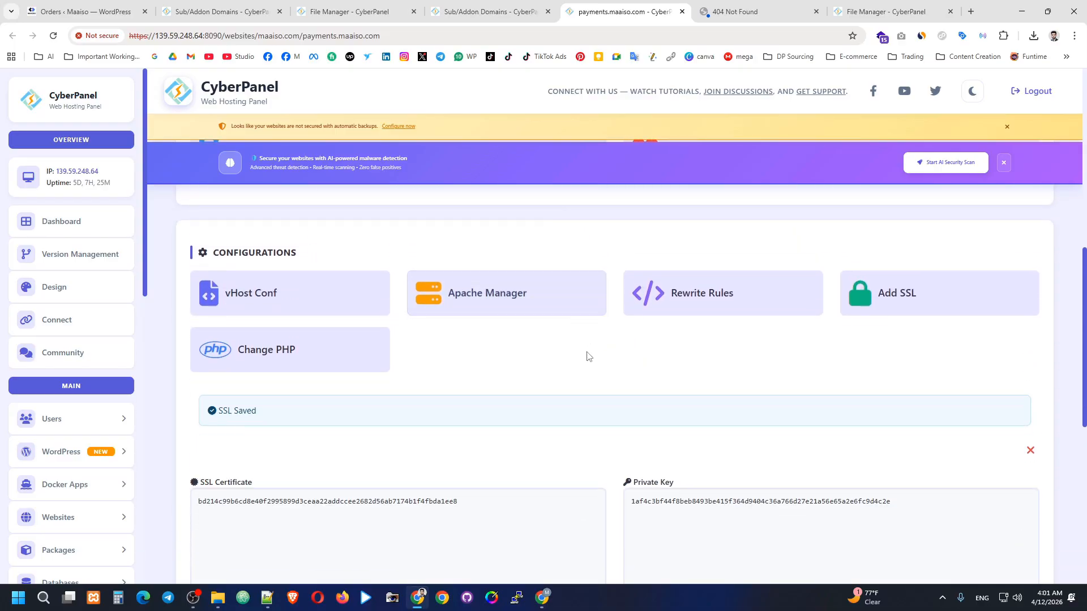
{"action": "scroll", "coordinate": [587, 356], "scroll_direction": "down", "scroll_amount": 2}
Close the Certificate Viewer and log in to PipraPay admin with Remember me ticked.
{"action": "left_click", "coordinate": [736, 12]}
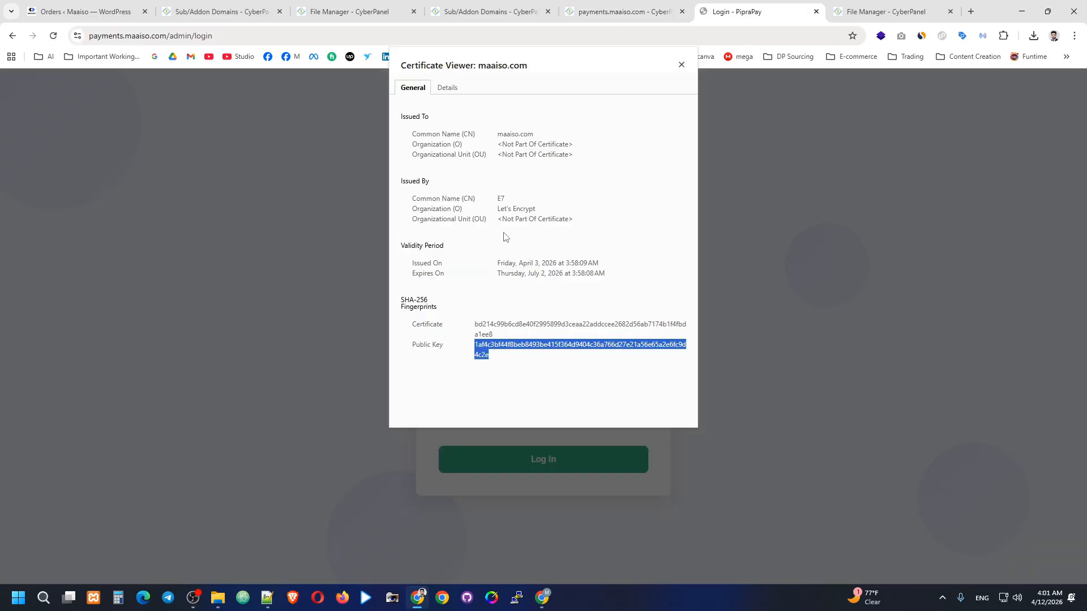
{"action": "left_click", "coordinate": [935, 193]}
{"action": "left_click", "coordinate": [681, 65]}
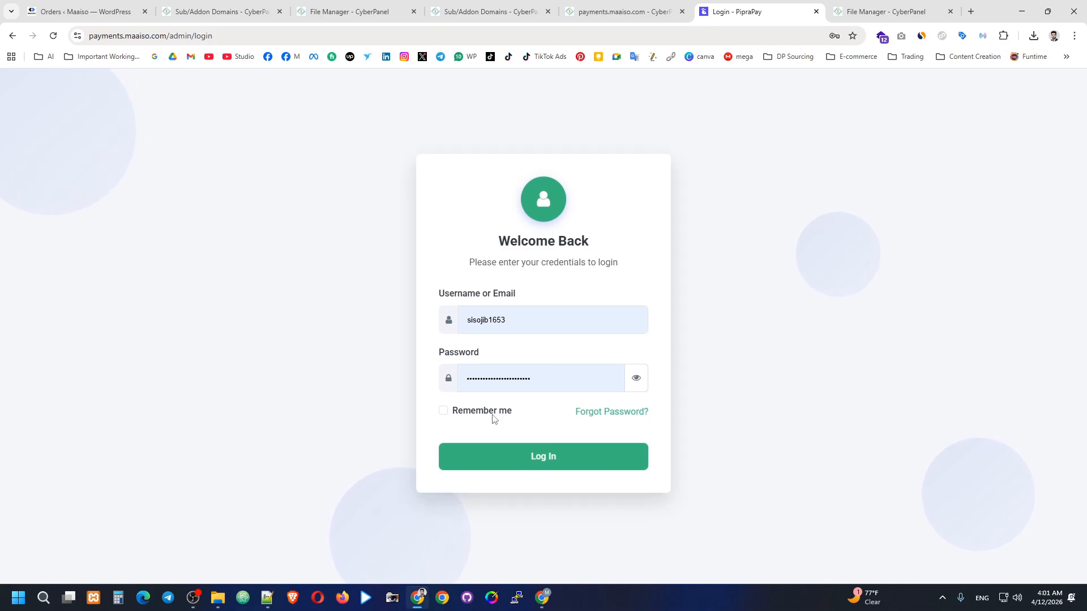
{"action": "left_click", "coordinate": [443, 414]}
{"action": "left_click", "coordinate": [570, 457]}
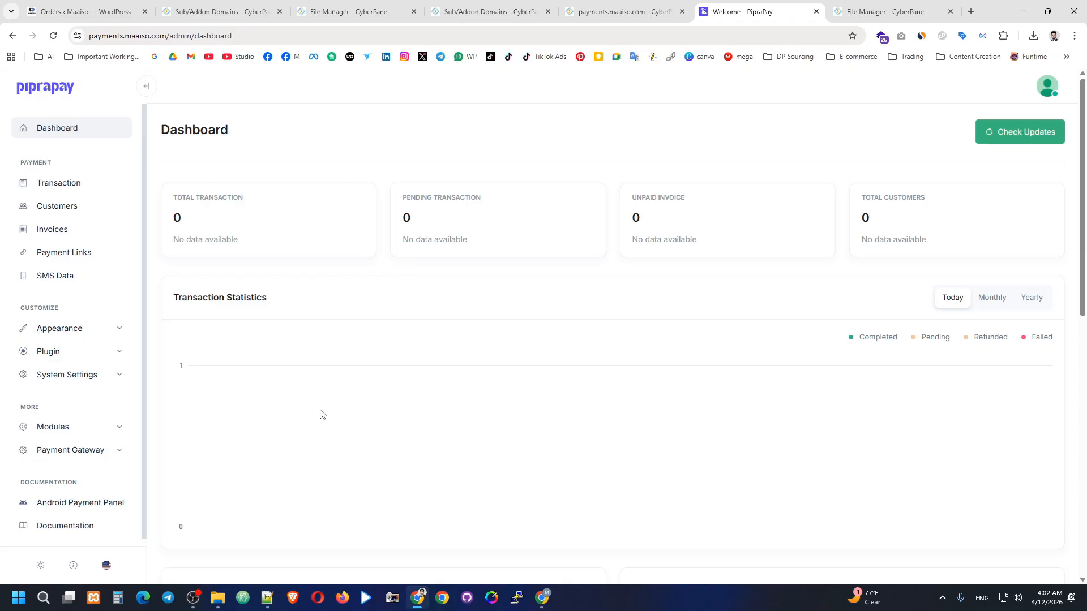
{"action": "left_click", "coordinate": [193, 605]}
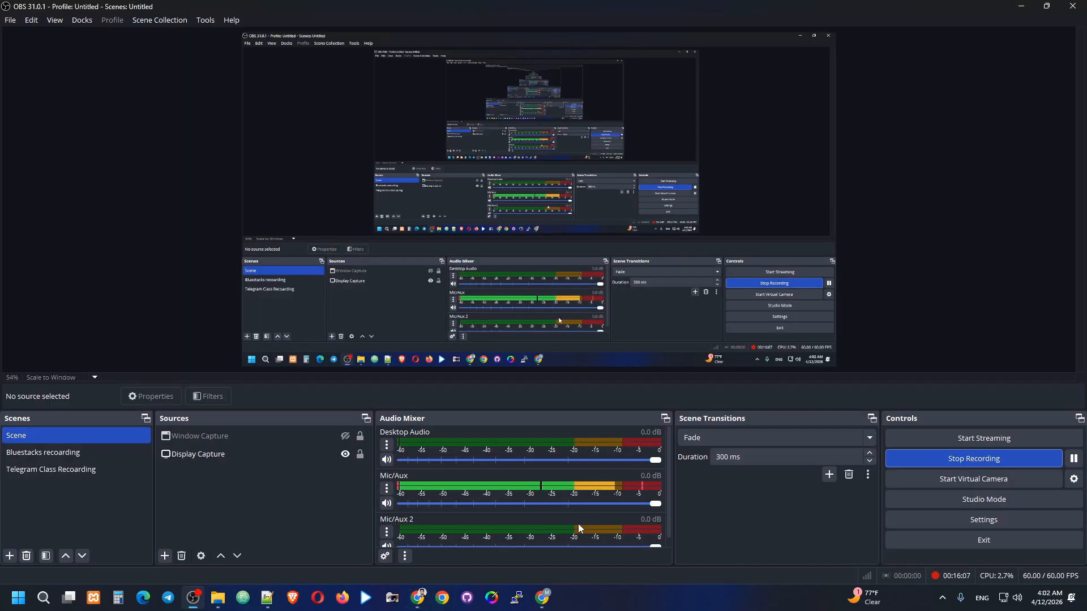
{"action": "left_click", "coordinate": [543, 599]}
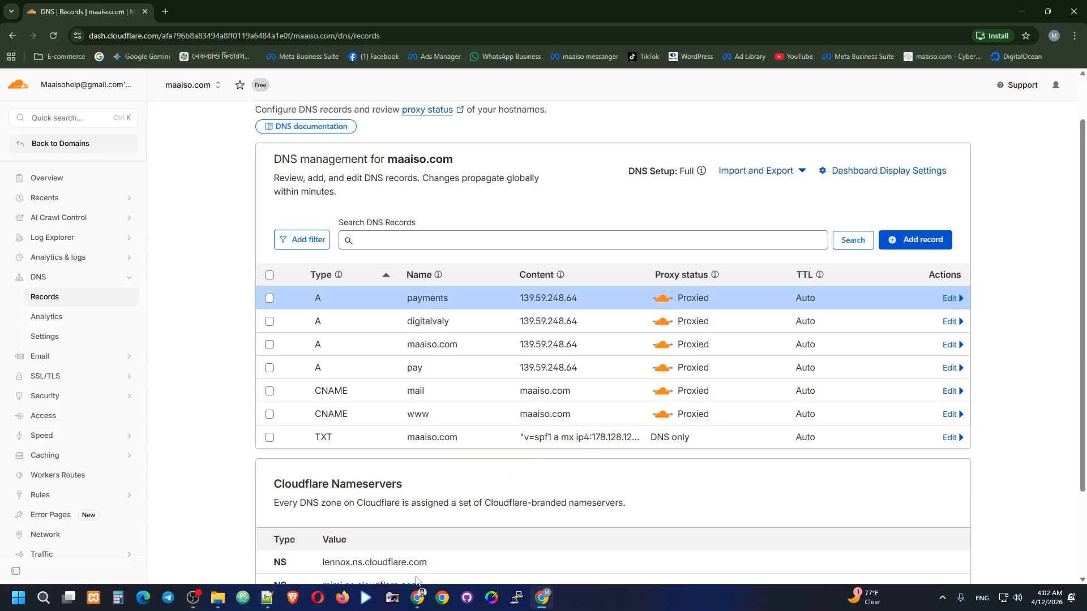
{"action": "left_click", "coordinate": [417, 597]}
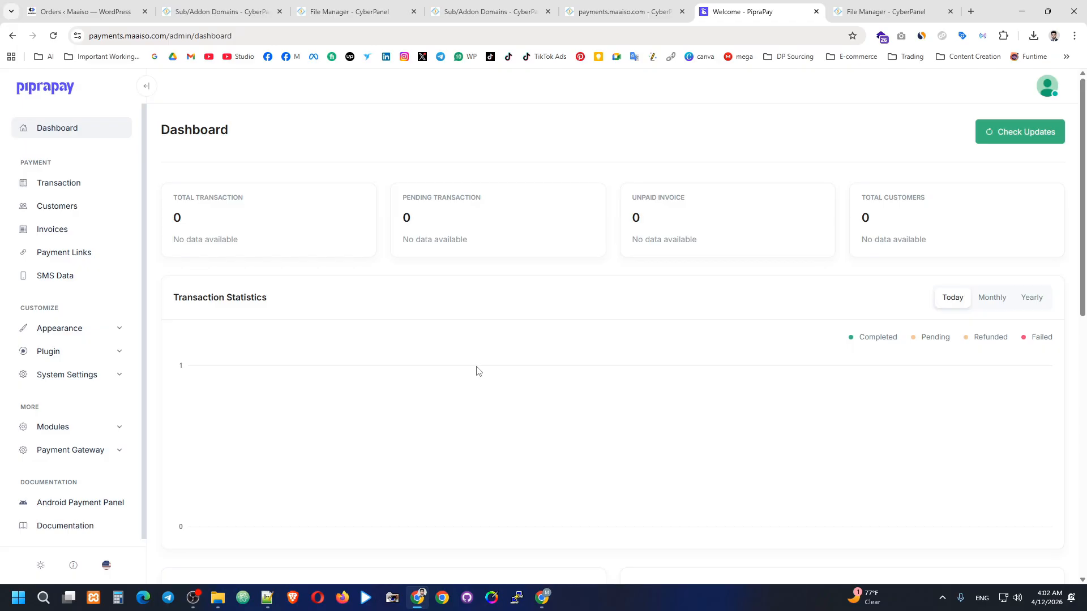